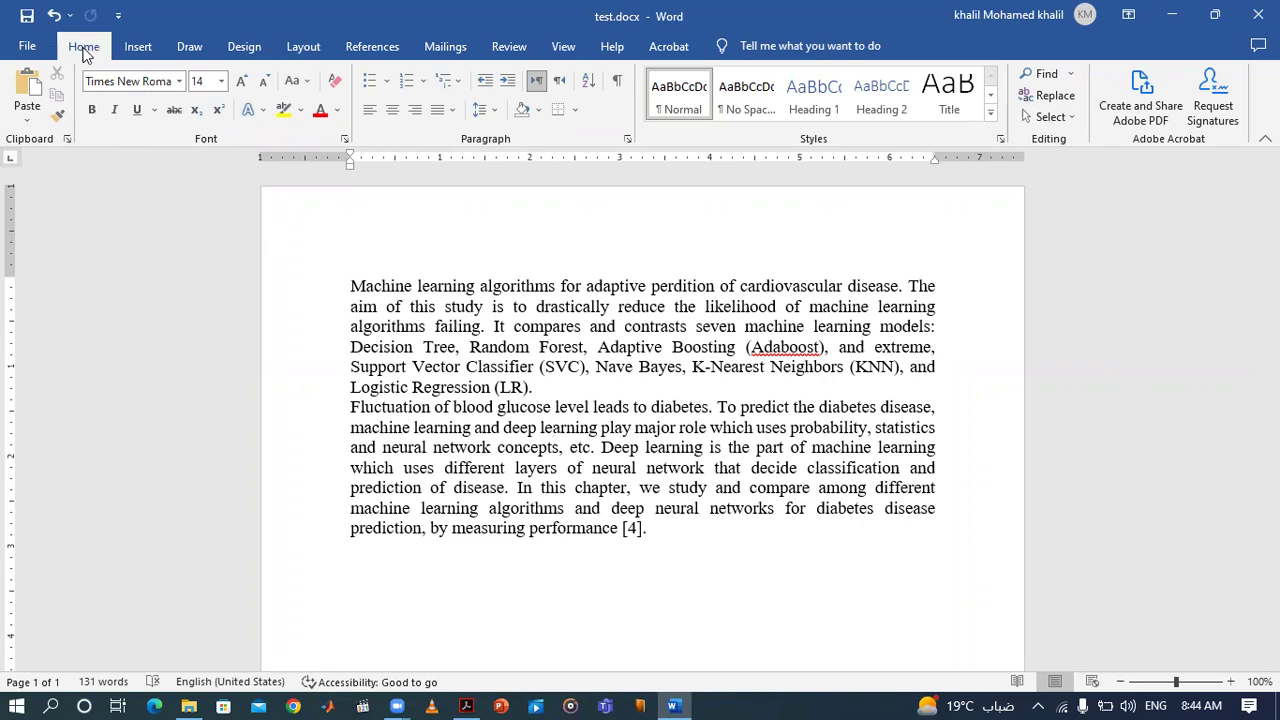
Step: Select the whole first paragraph (Times New Roman 14) and open the Font name list
left_click(352, 287)
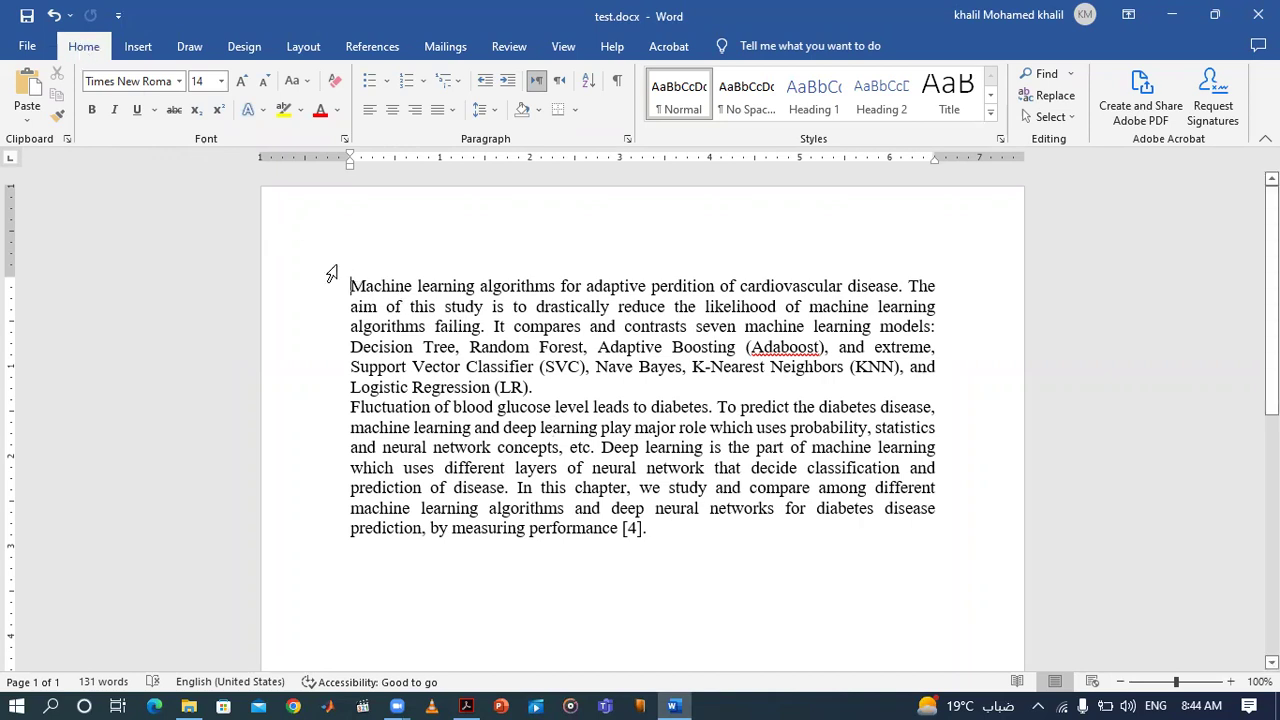
left_click(166, 82)
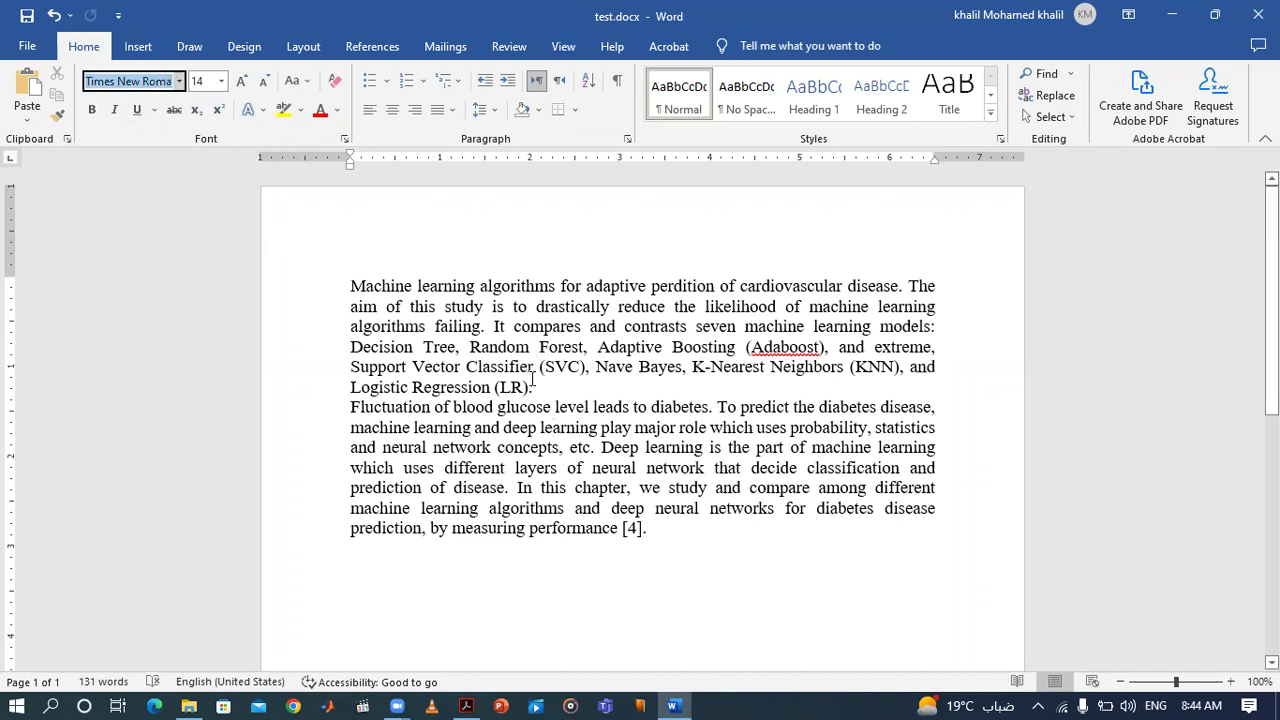
left_click_drag(538, 388, 350, 288)
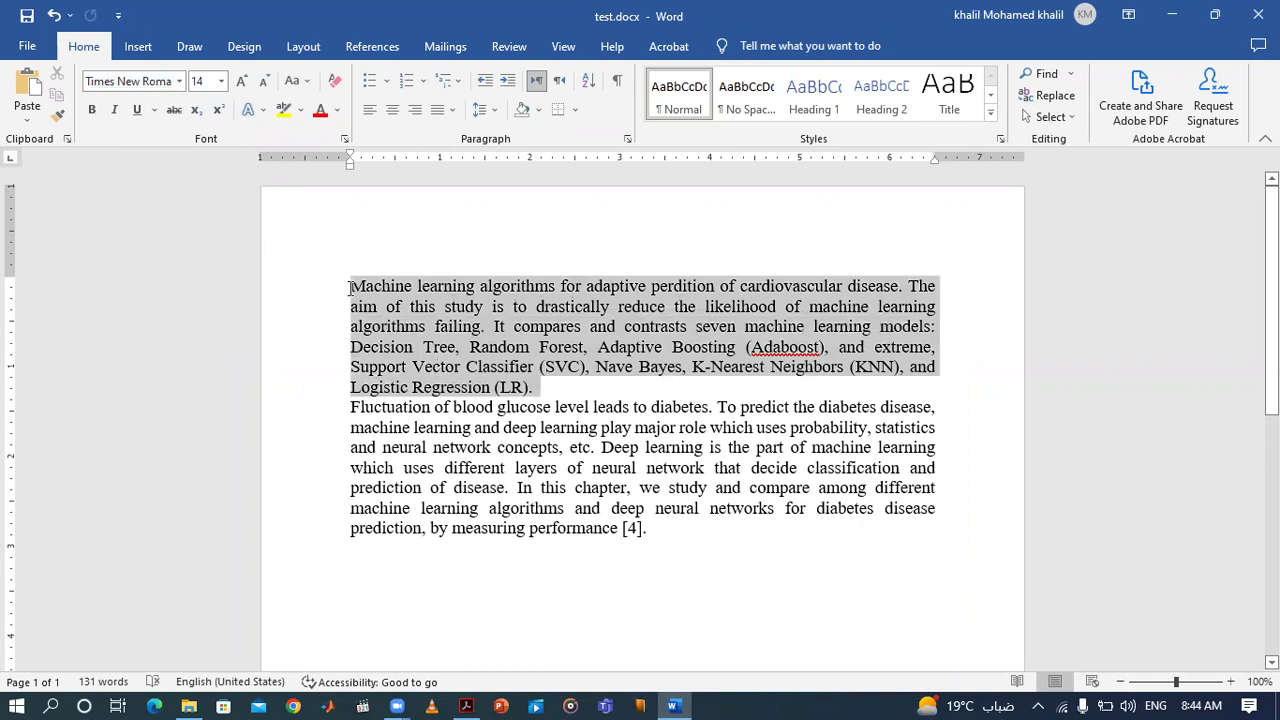
left_click(181, 82)
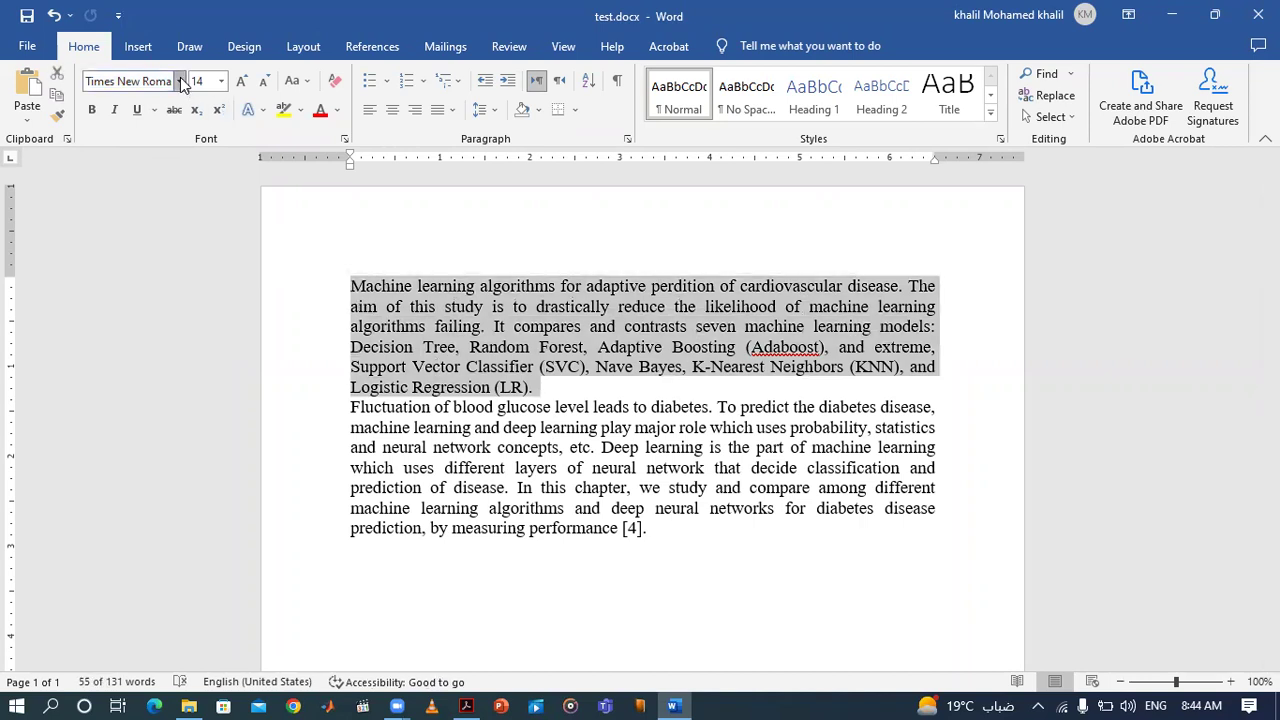
left_click(181, 82)
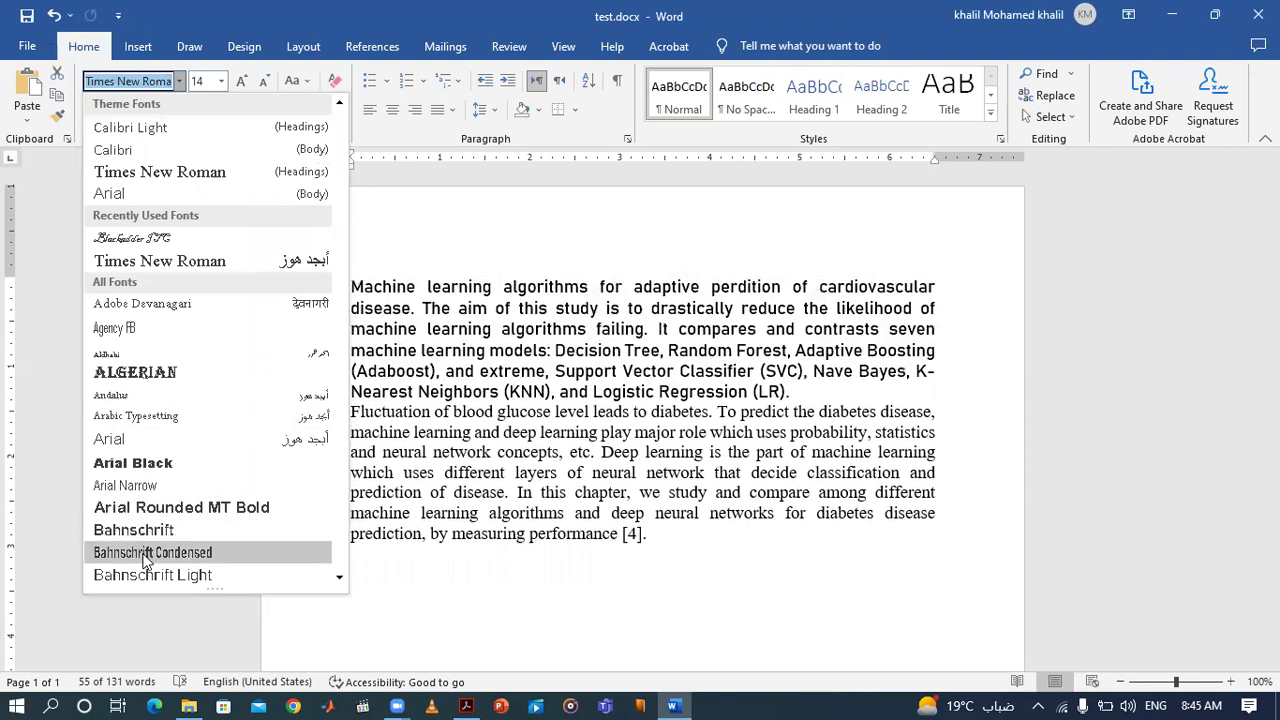
Step: Scroll the font list and apply Blackadder ITC to the first paragraph
left_click(340, 582)
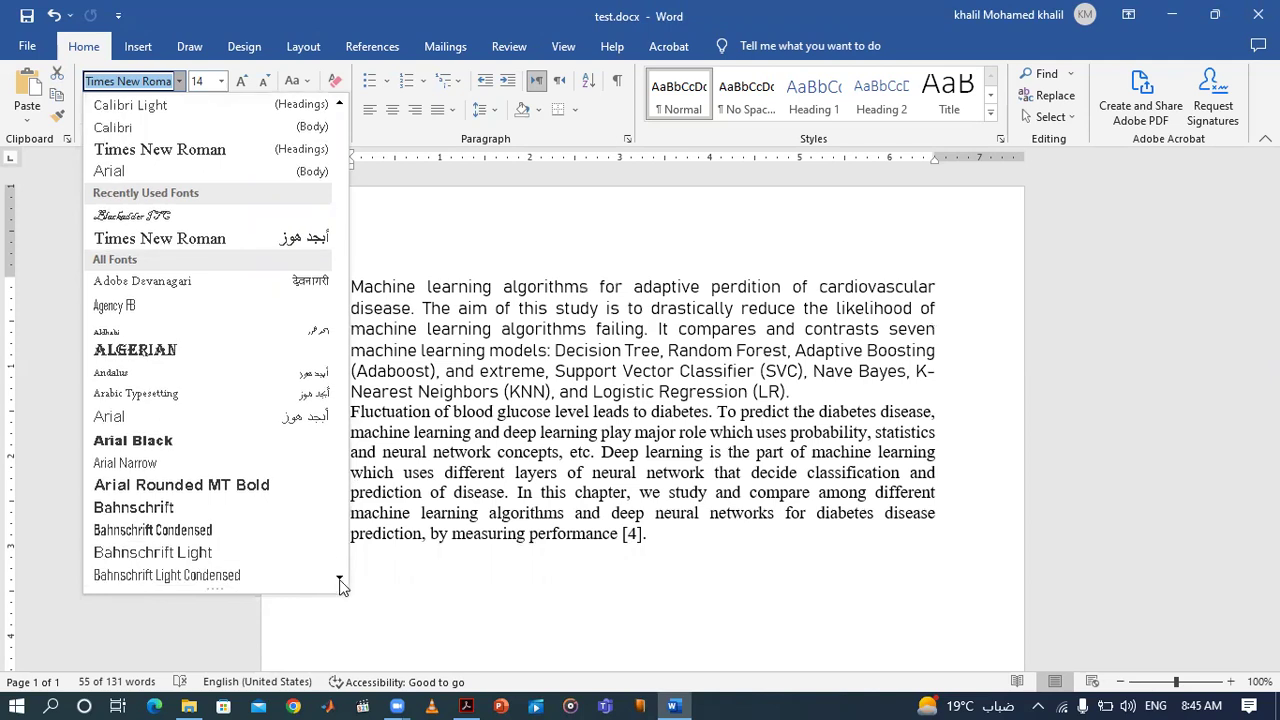
left_click_drag(340, 585, 340, 585)
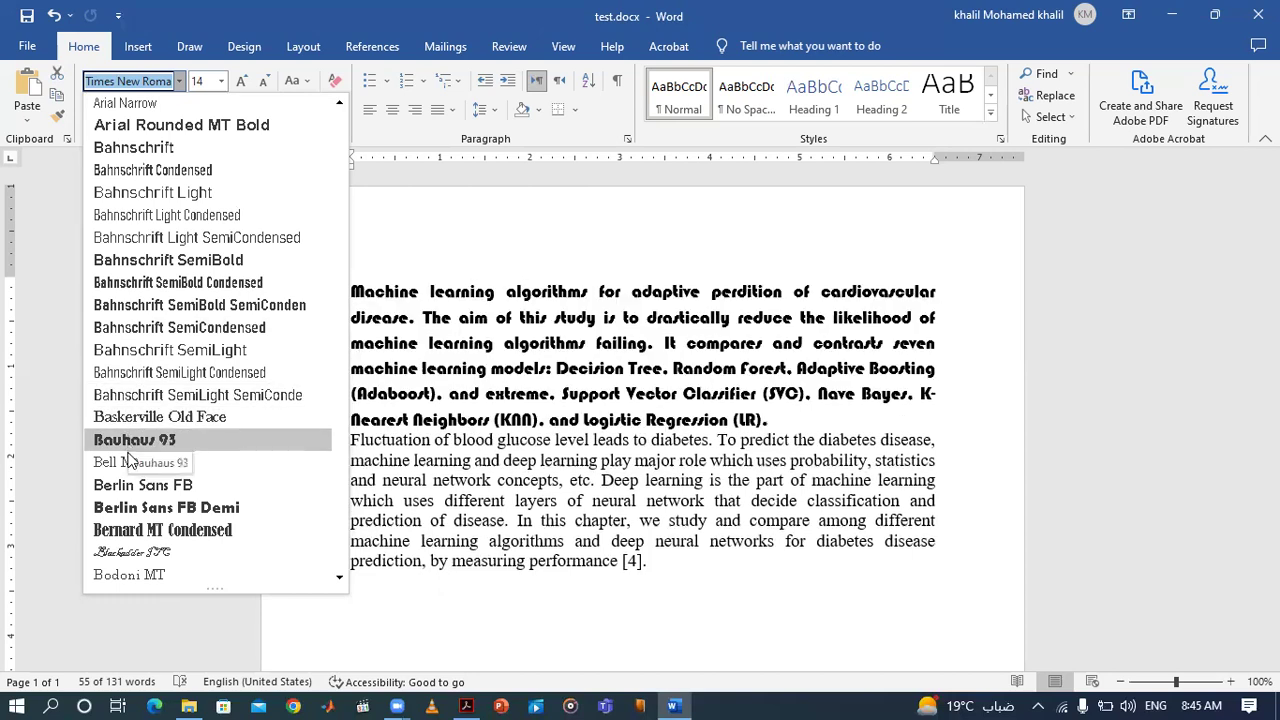
left_click(163, 553)
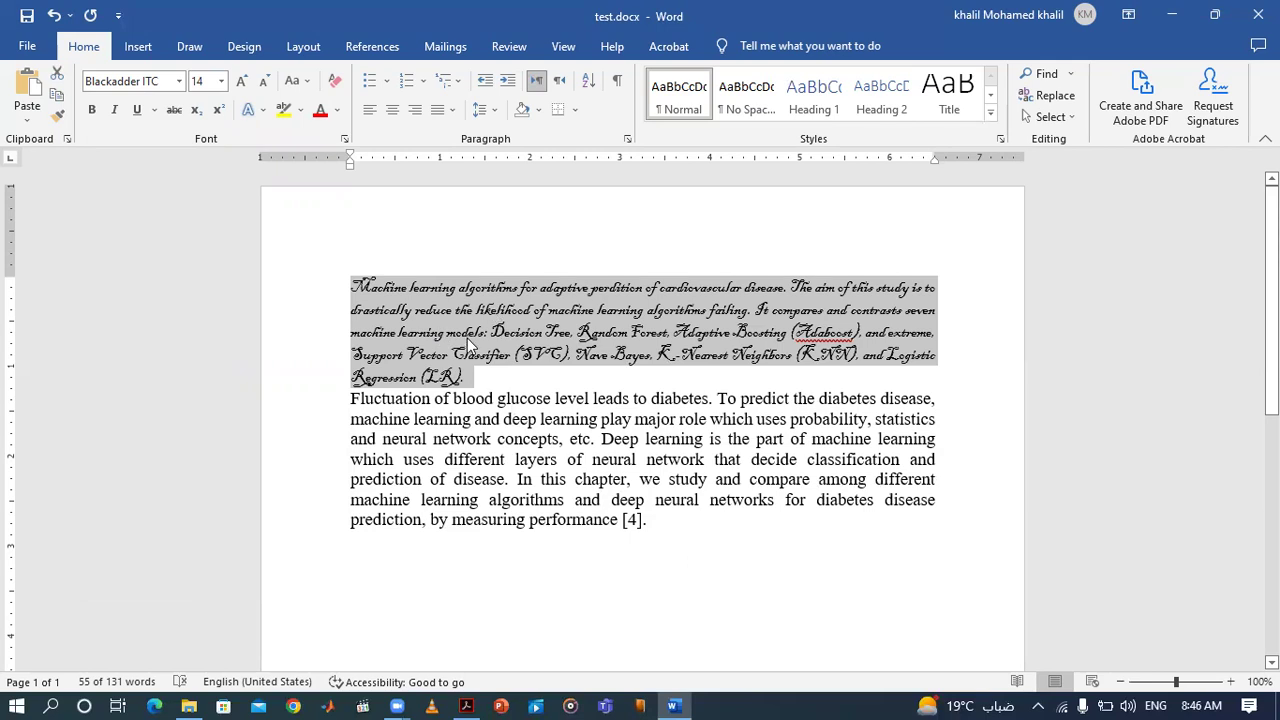
left_click(56, 118)
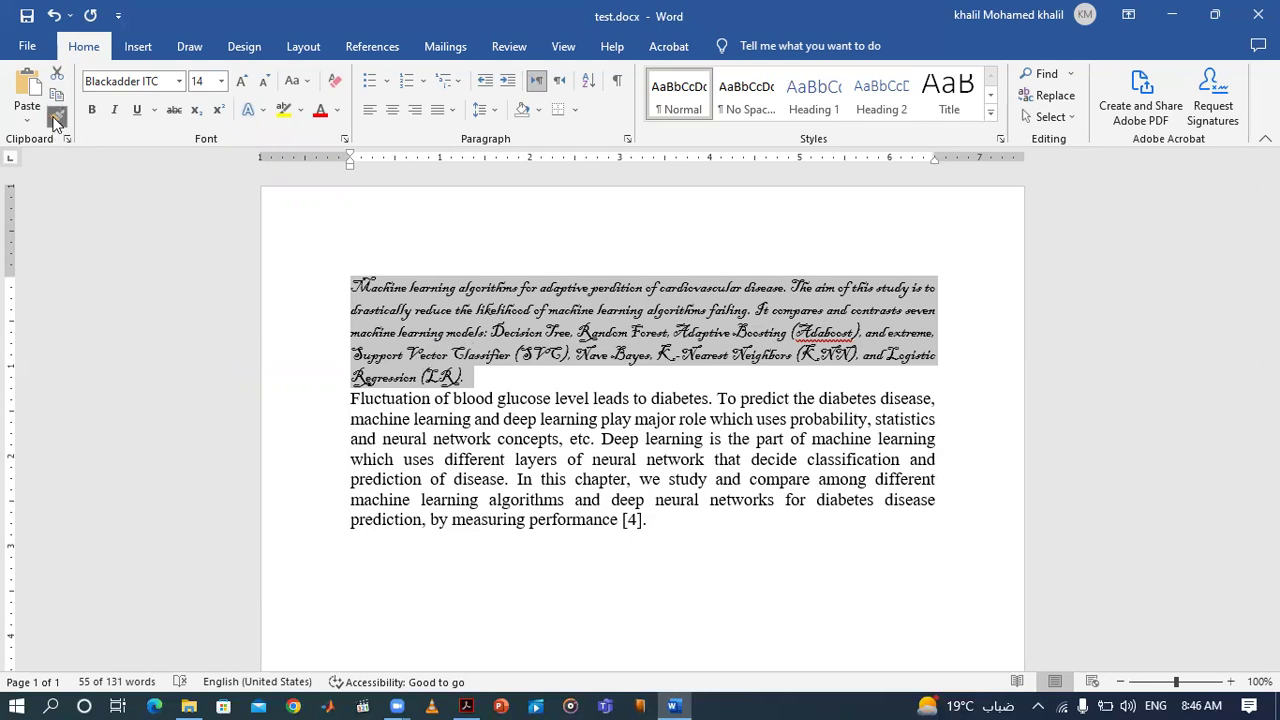
mouse_move(648, 521)
left_mouse_down()
mouse_move(443, 455)
mouse_move(345, 400)
left_mouse_up()
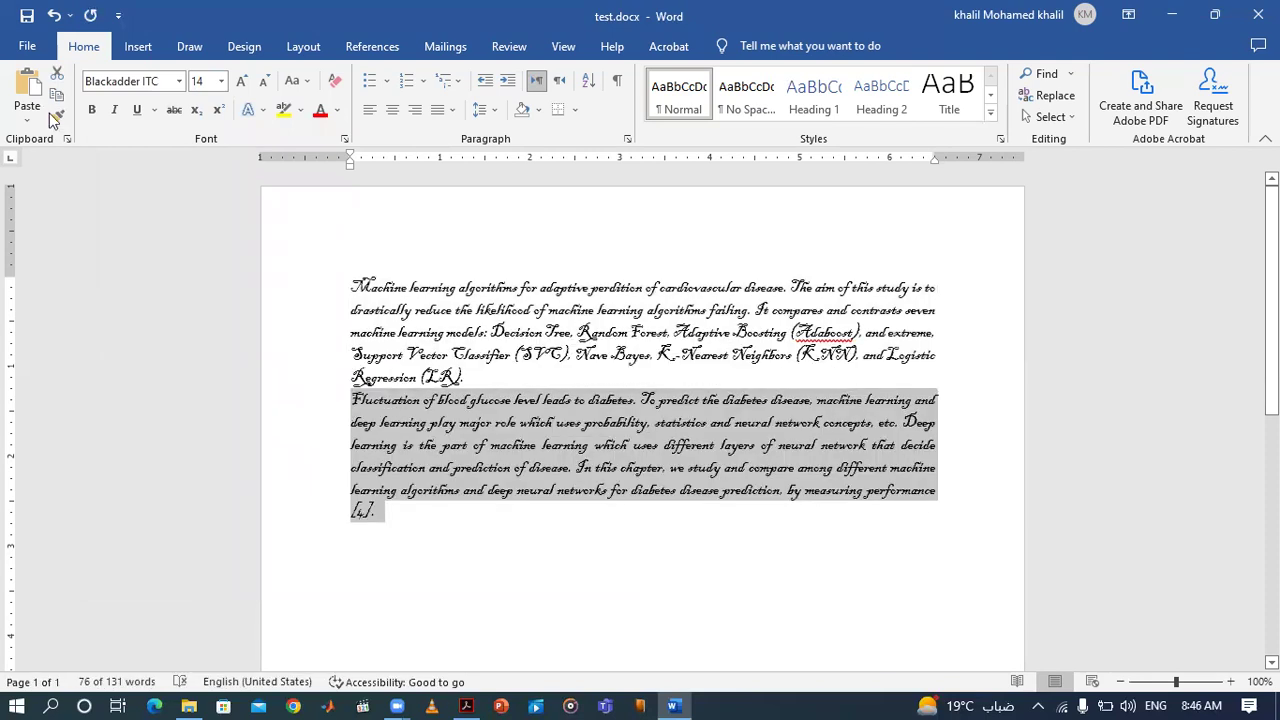
left_click(53, 17)
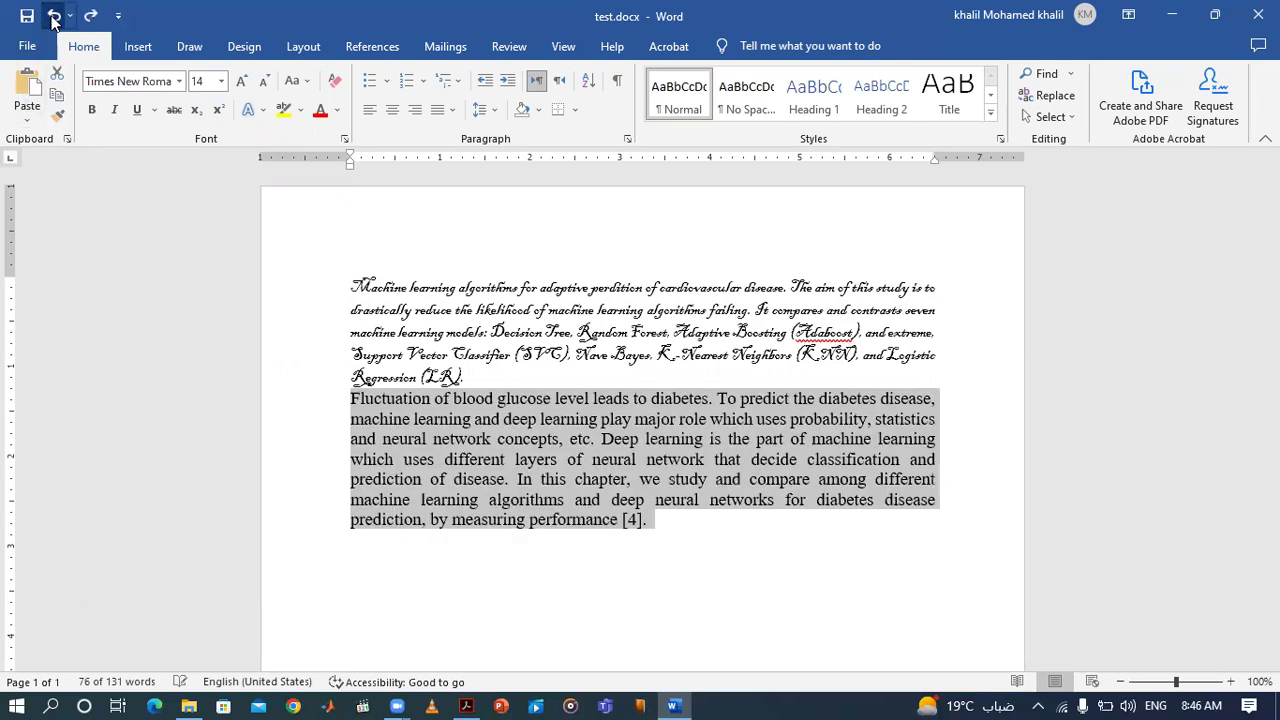
left_click(53, 17)
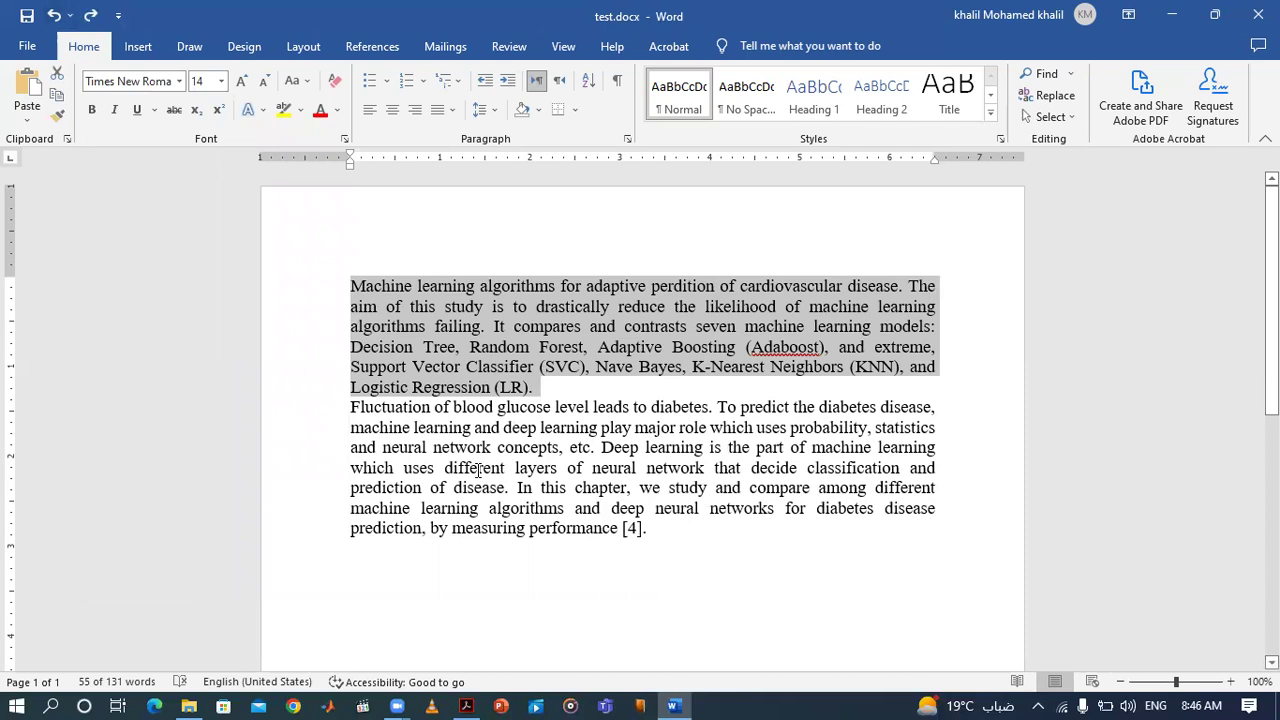
left_click(91, 15)
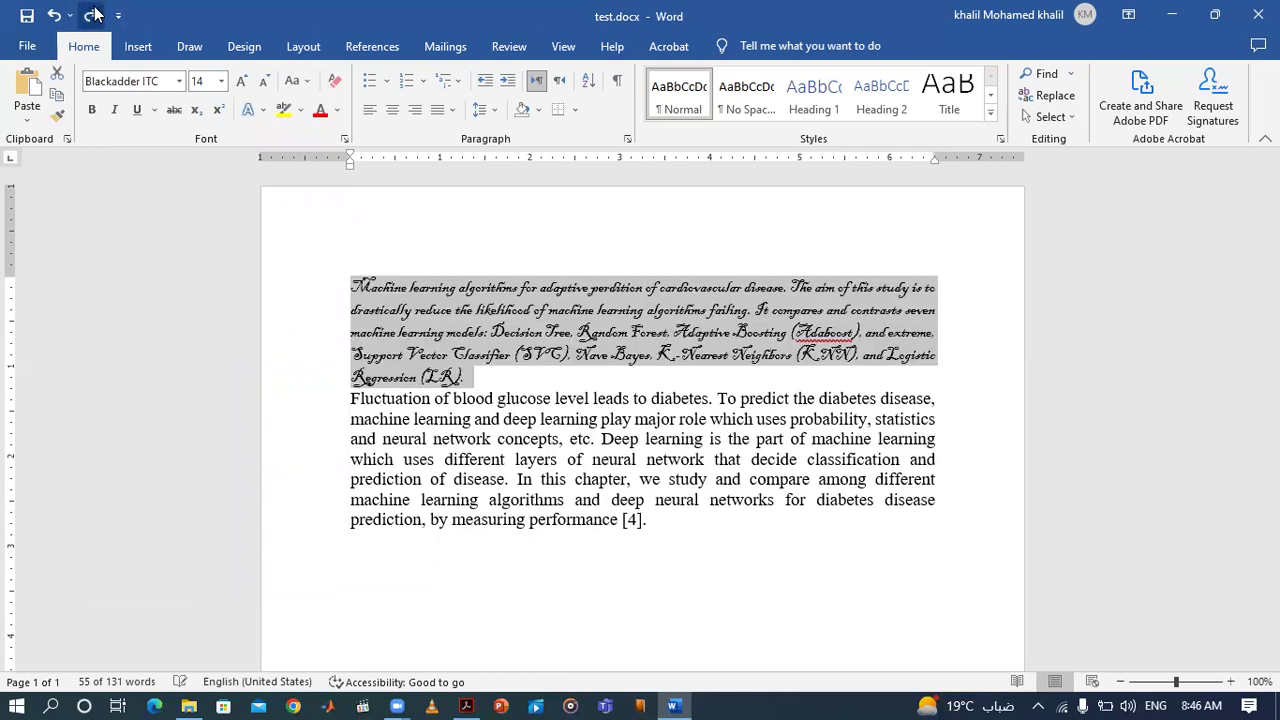
left_click(91, 15)
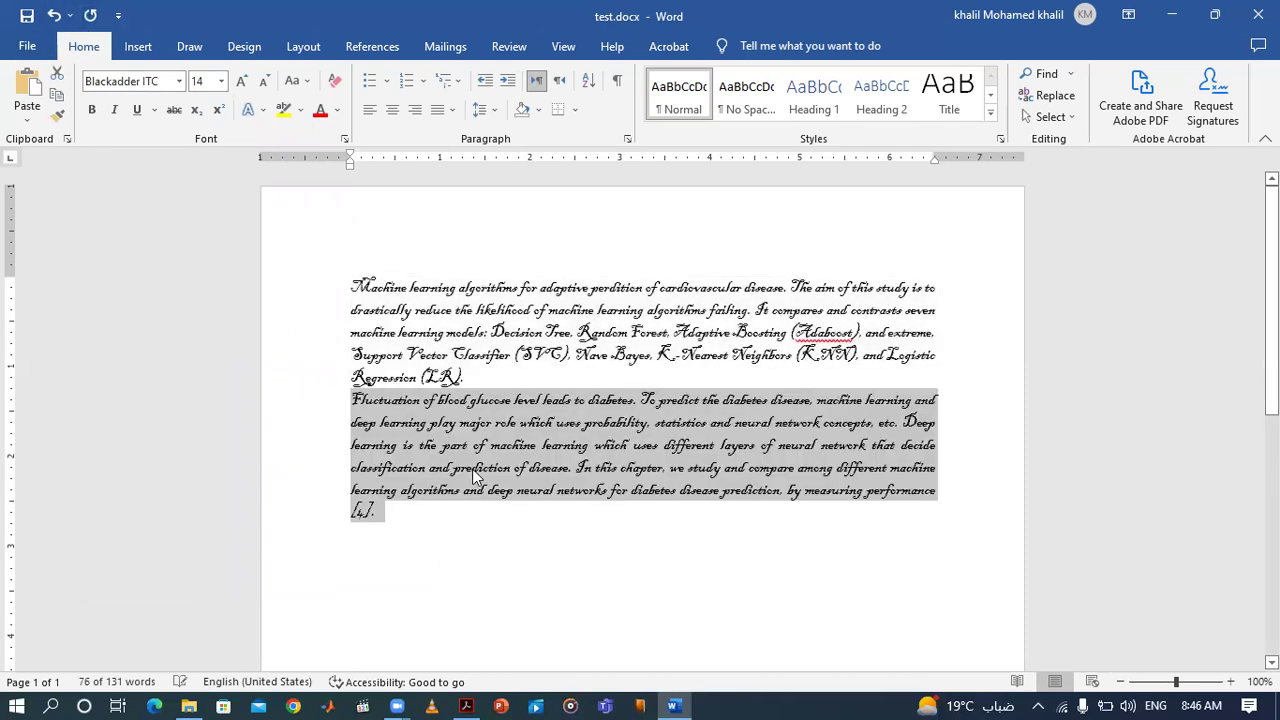
key("ctrl+z")
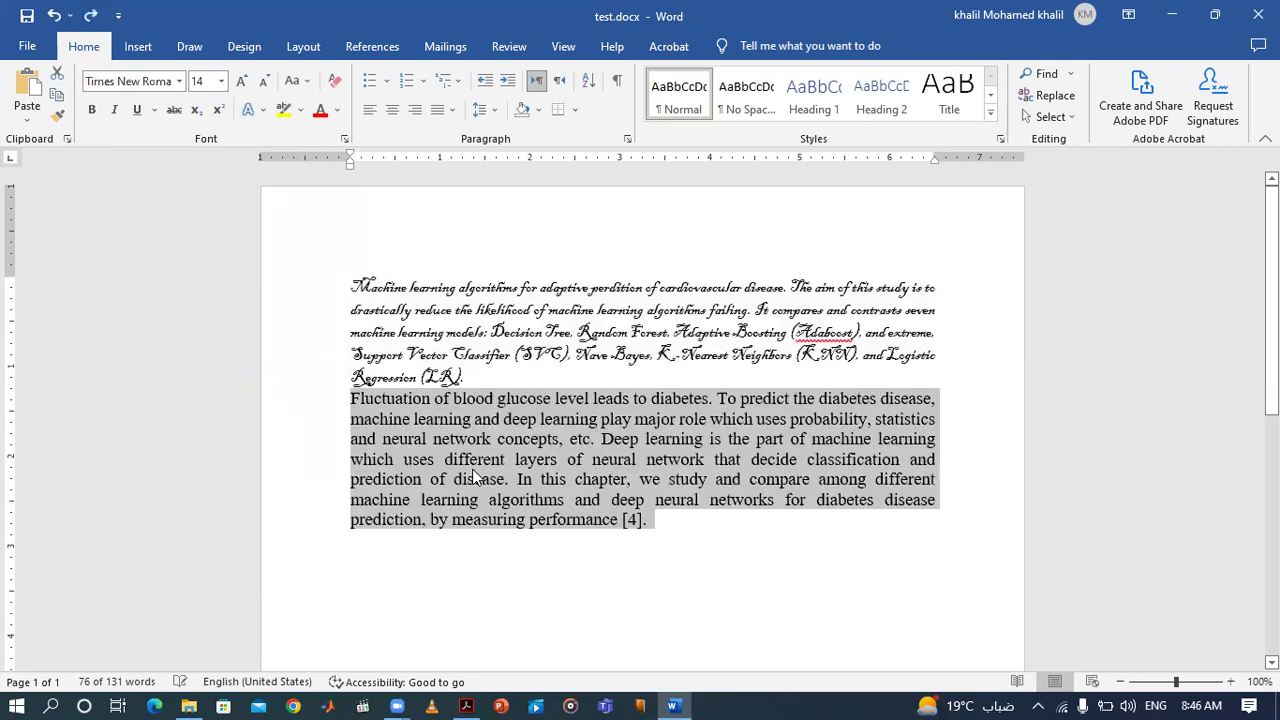
key("ctrl+z")
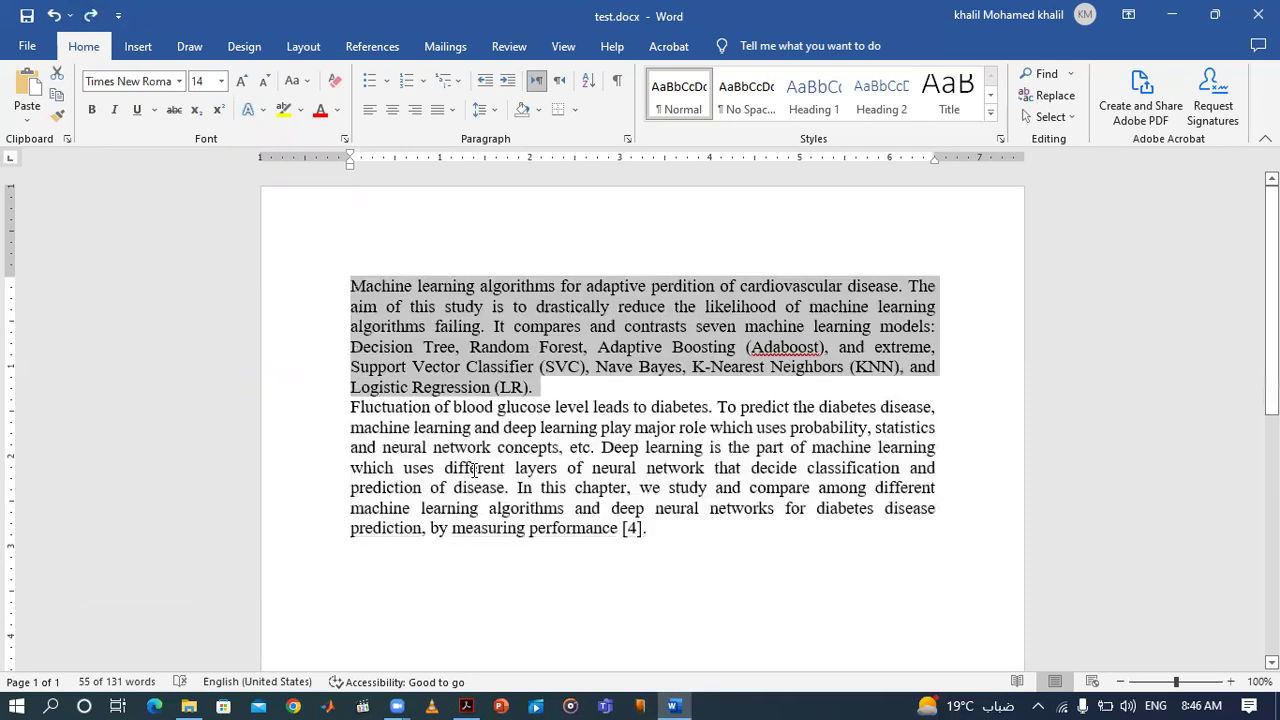
key("ctrl+y")
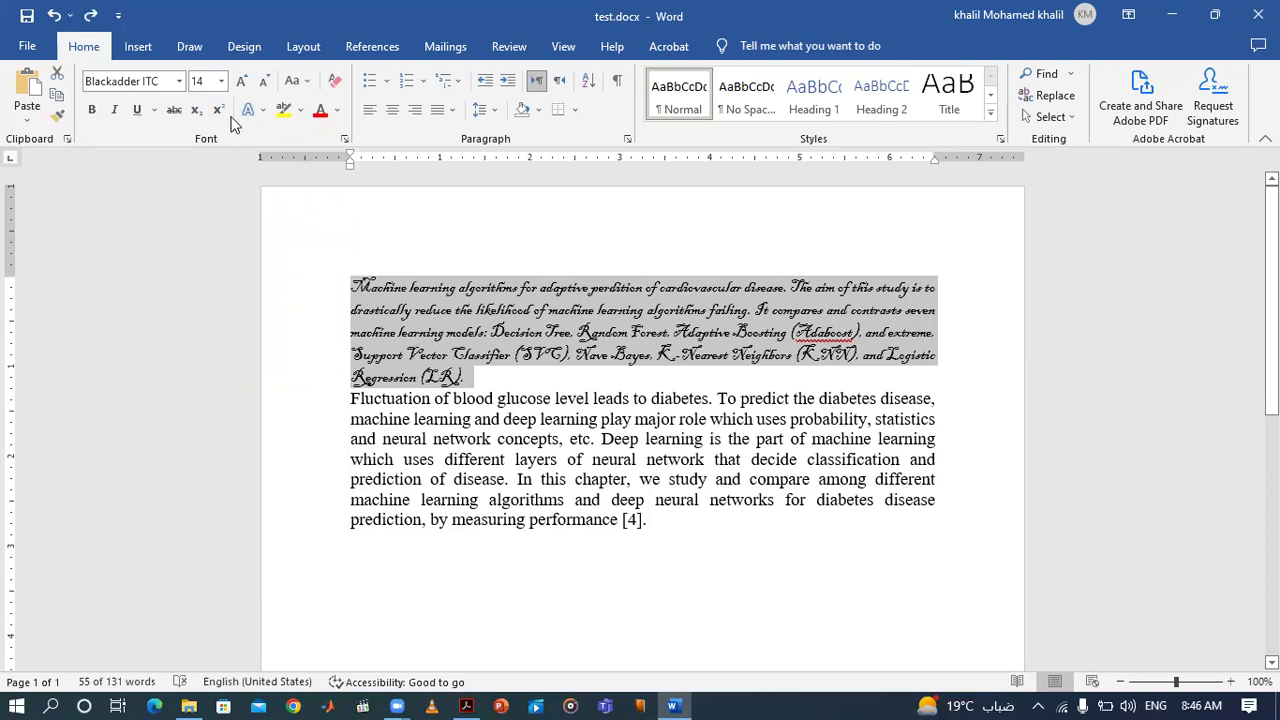
left_click(179, 82)
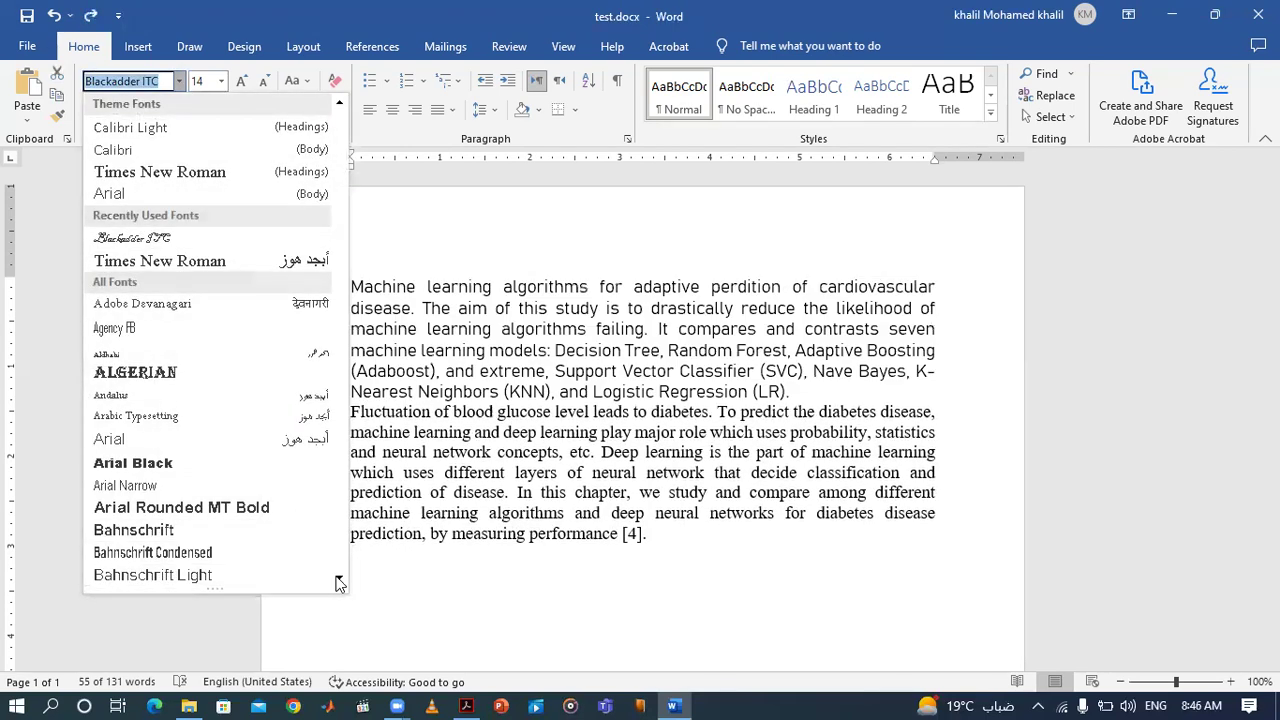
scroll(340, 583, "down", 3)
scroll(340, 583, "down", 1)
scroll(340, 583, "down", 1)
scroll(340, 583, "down", 1)
scroll(340, 583, "down", 1)
scroll(340, 583, "down", 2)
scroll(340, 583, "down", 2)
scroll(340, 583, "down", 2)
scroll(340, 583, "down", 2)
scroll(340, 583, "down", 3)
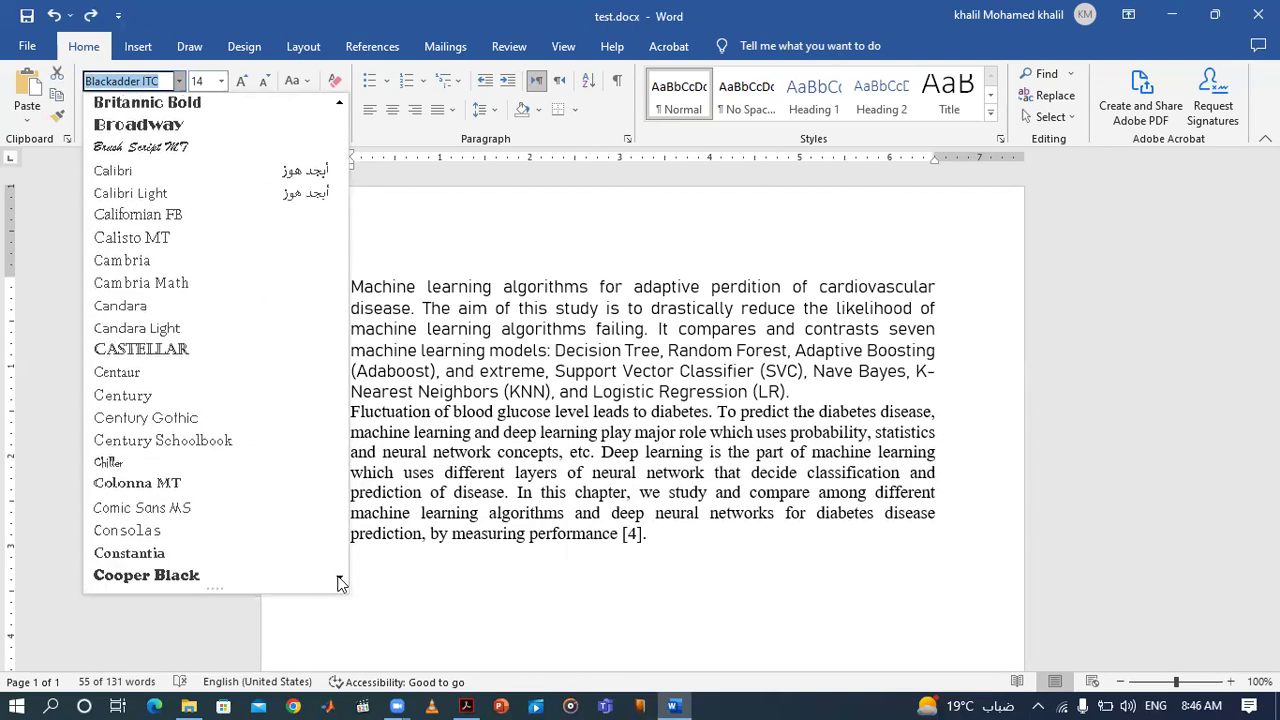
scroll(340, 583, "down", 2)
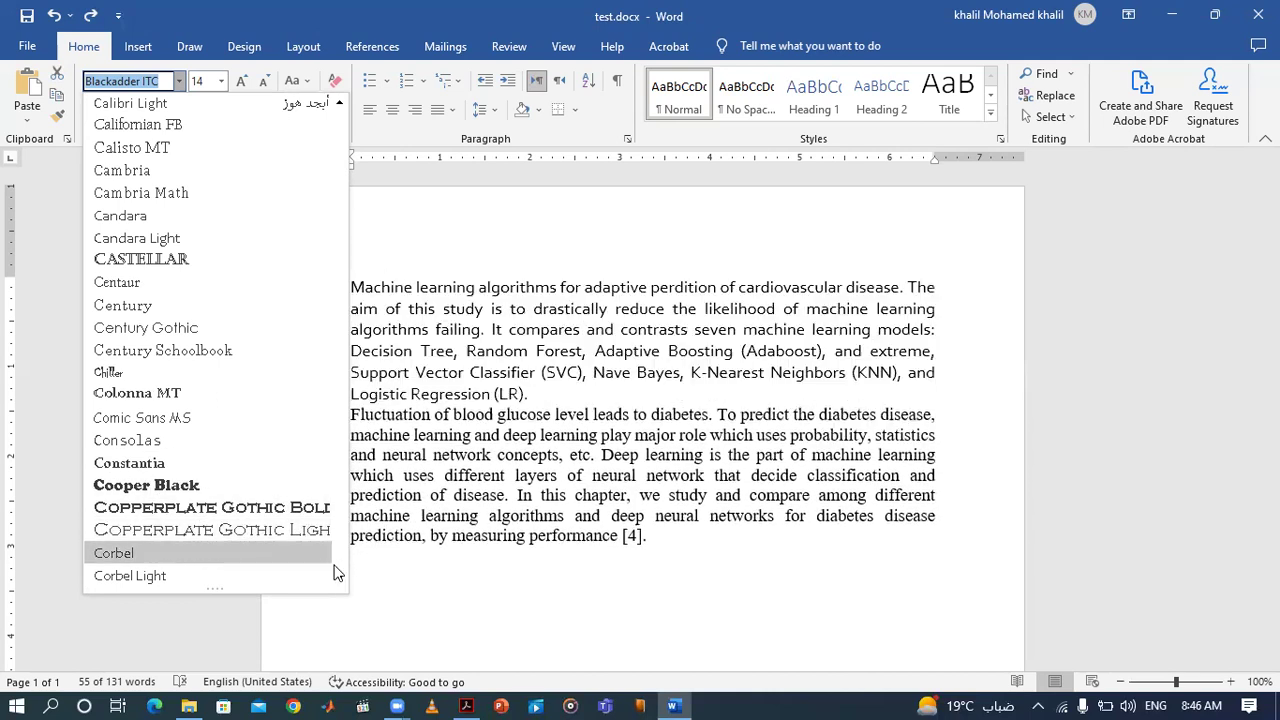
scroll(343, 583, "down", 1)
scroll(343, 583, "down", 3)
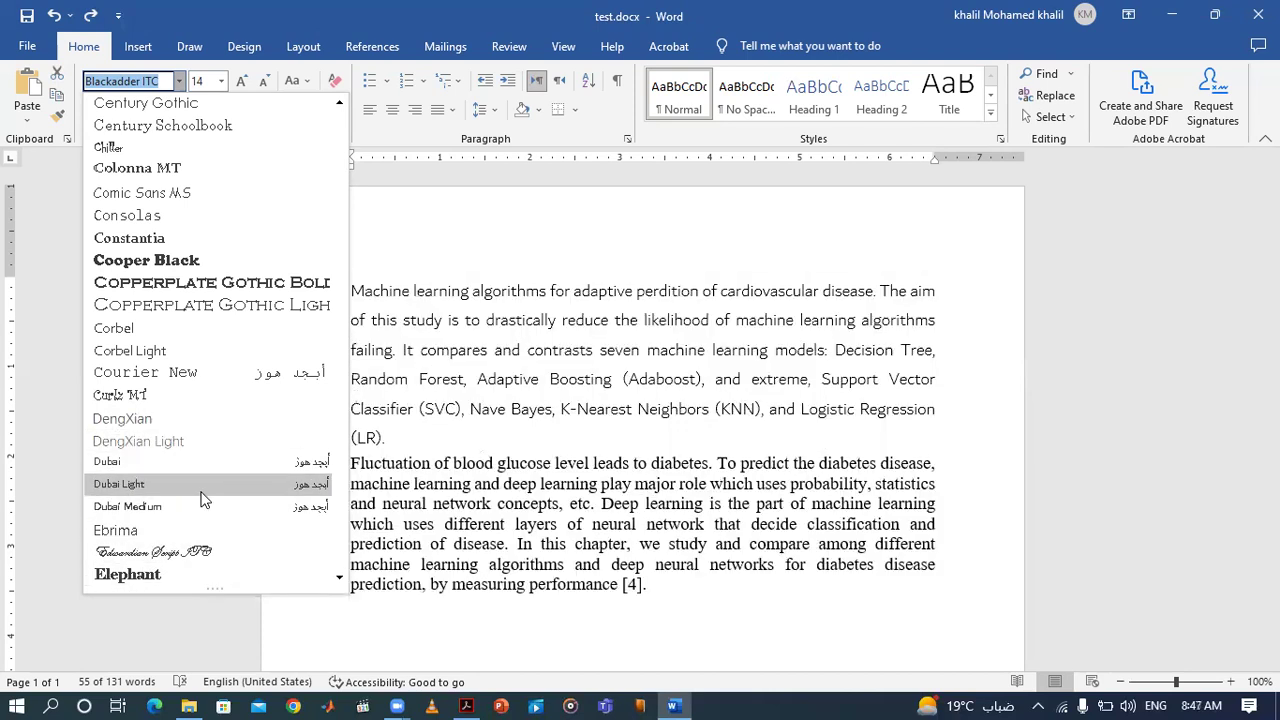
left_click(480, 286)
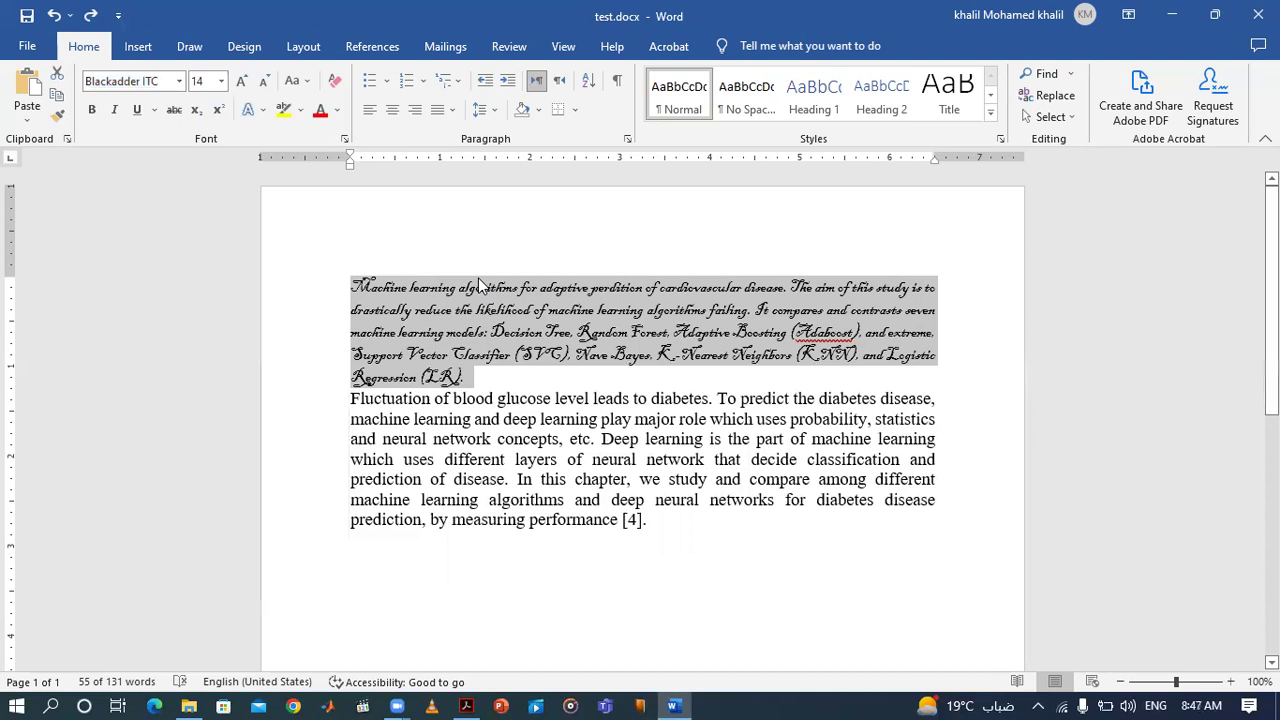
Step: Enter 'Times New Roman' in the Font box to return the first paragraph to Times New Roman
left_click(139, 84)
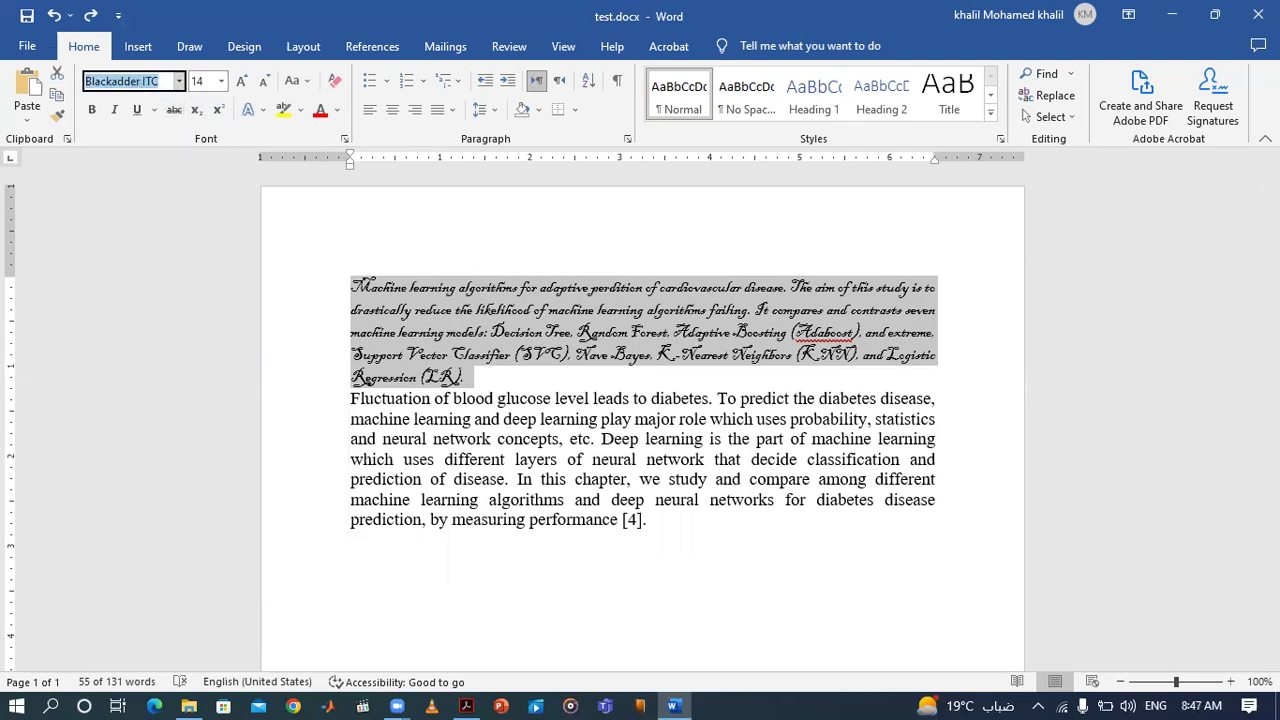
type("Times New Roma")
key("Return")
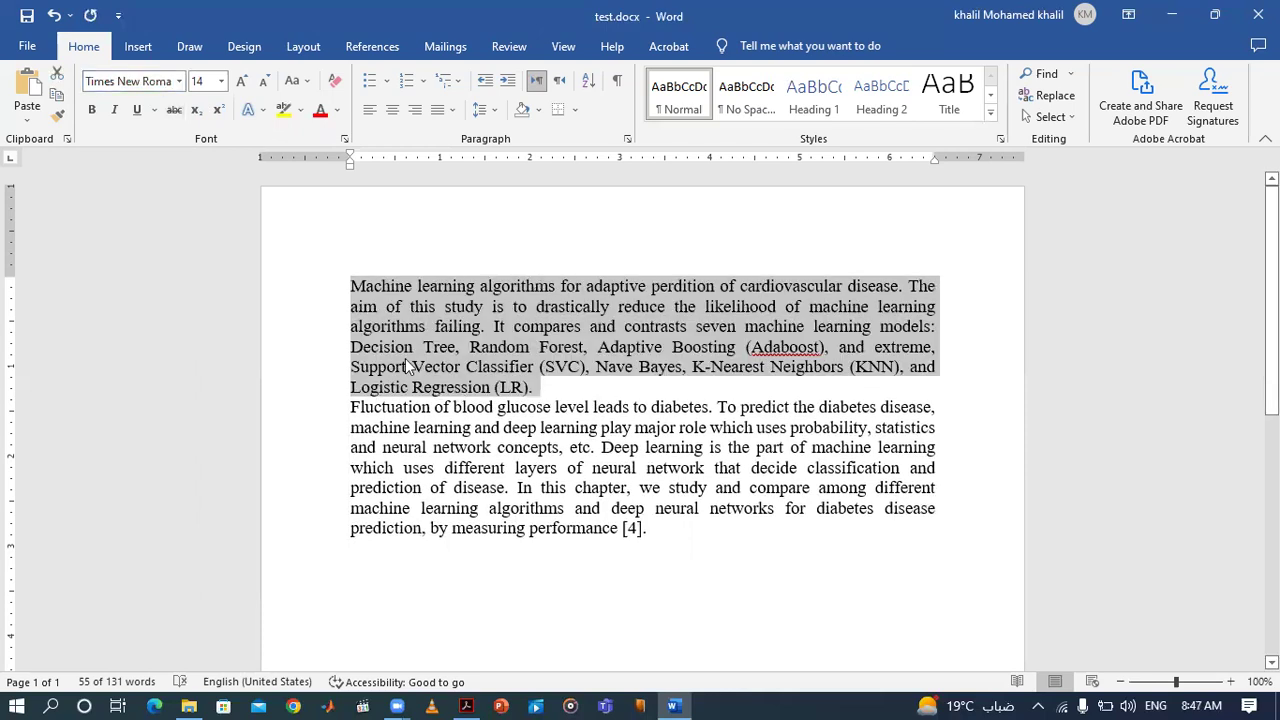
left_click(206, 84)
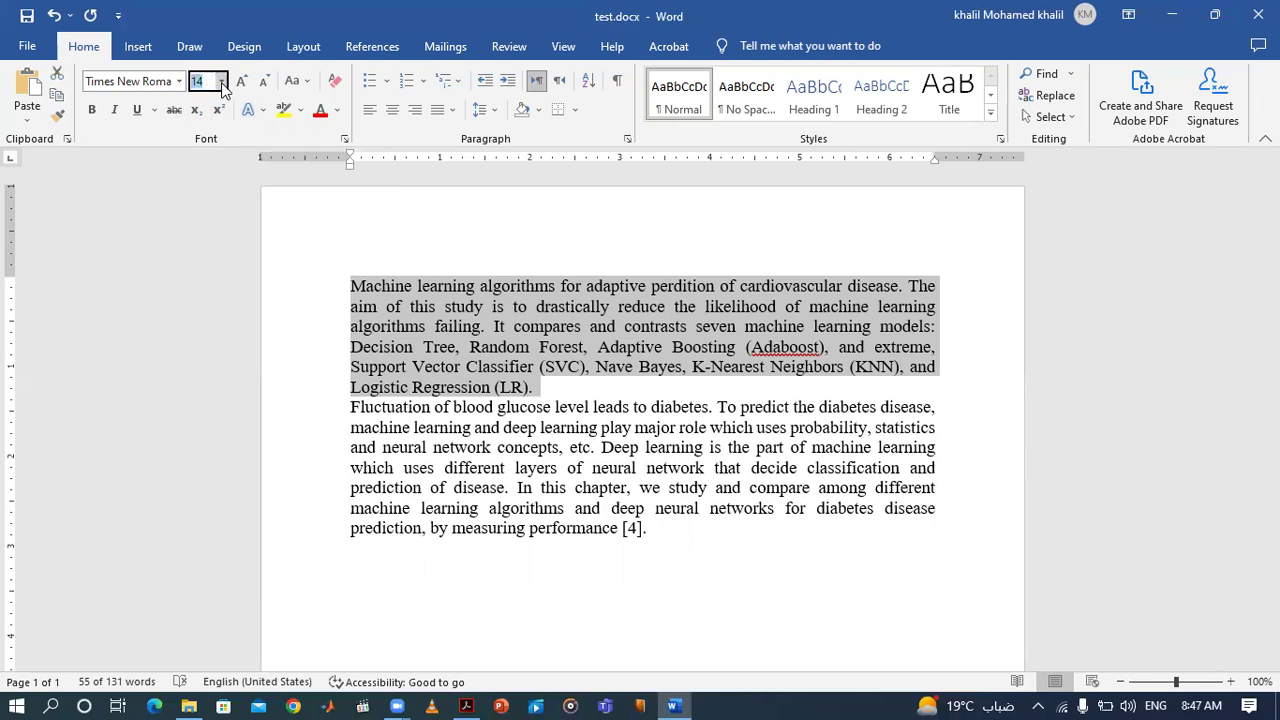
left_click(485, 367)
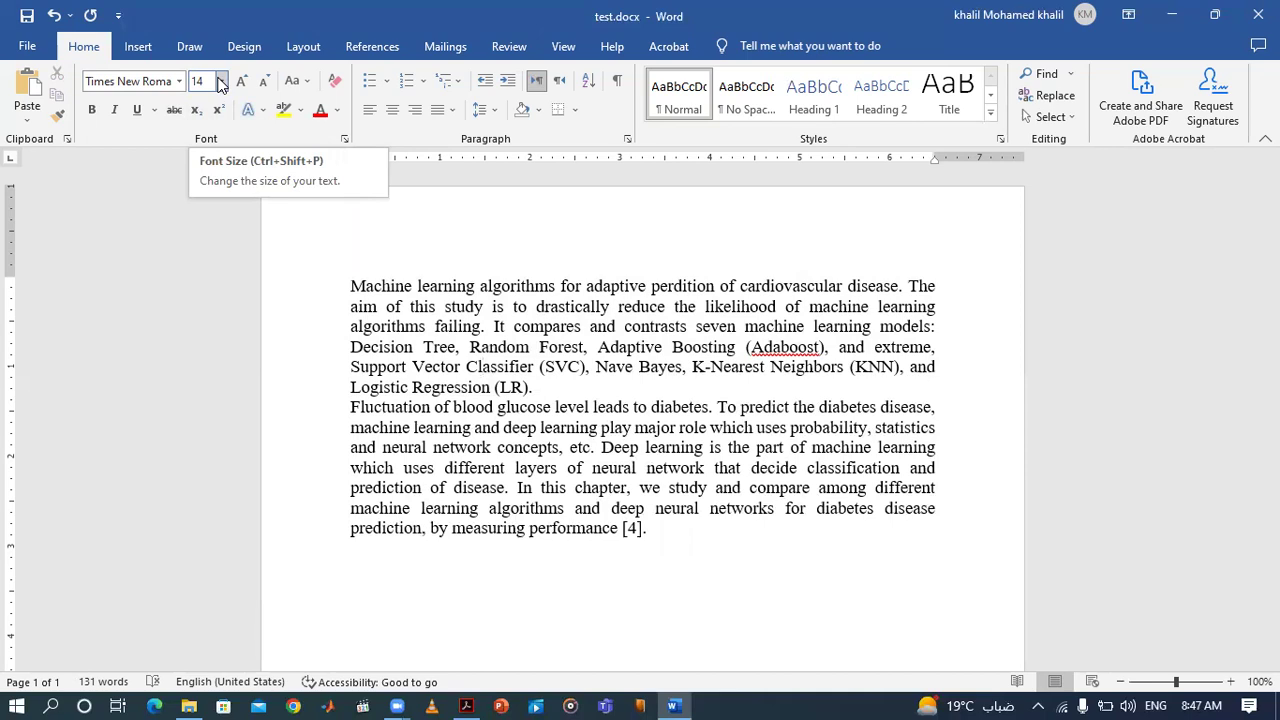
Step: Set 'Classifier', then the whole first paragraph, to 8 pt
left_click(197, 82)
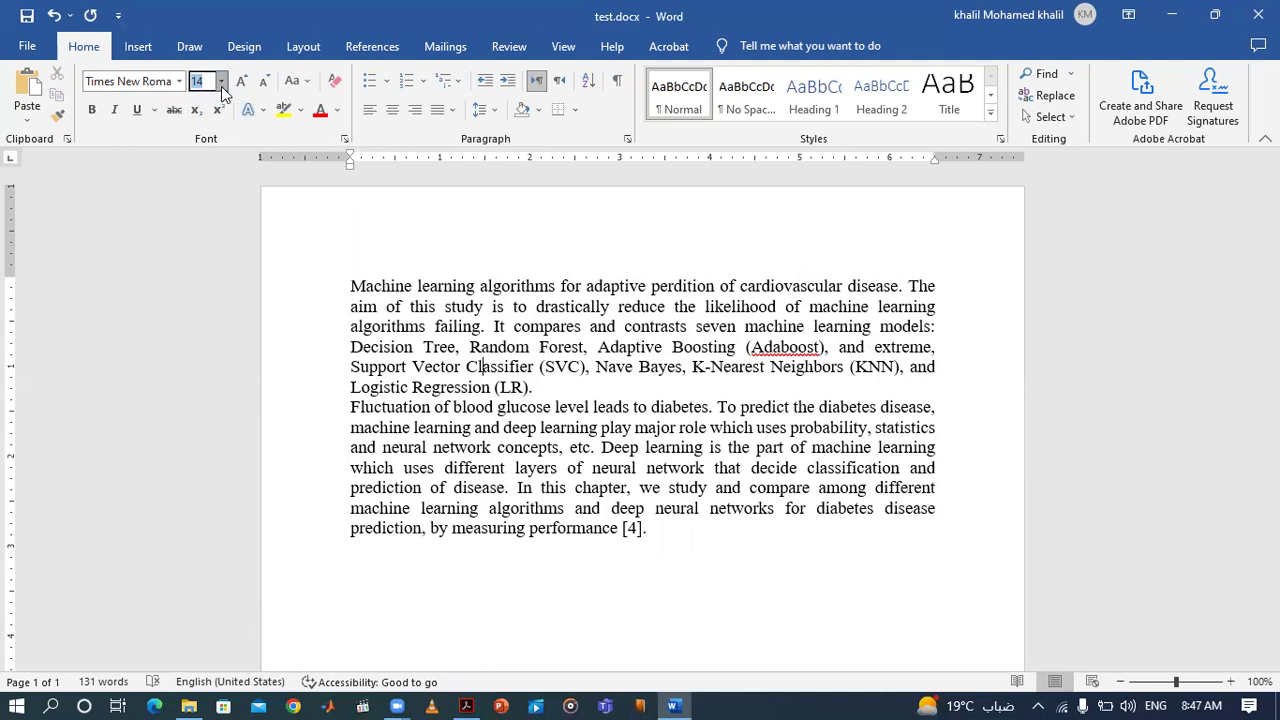
left_click(221, 82)
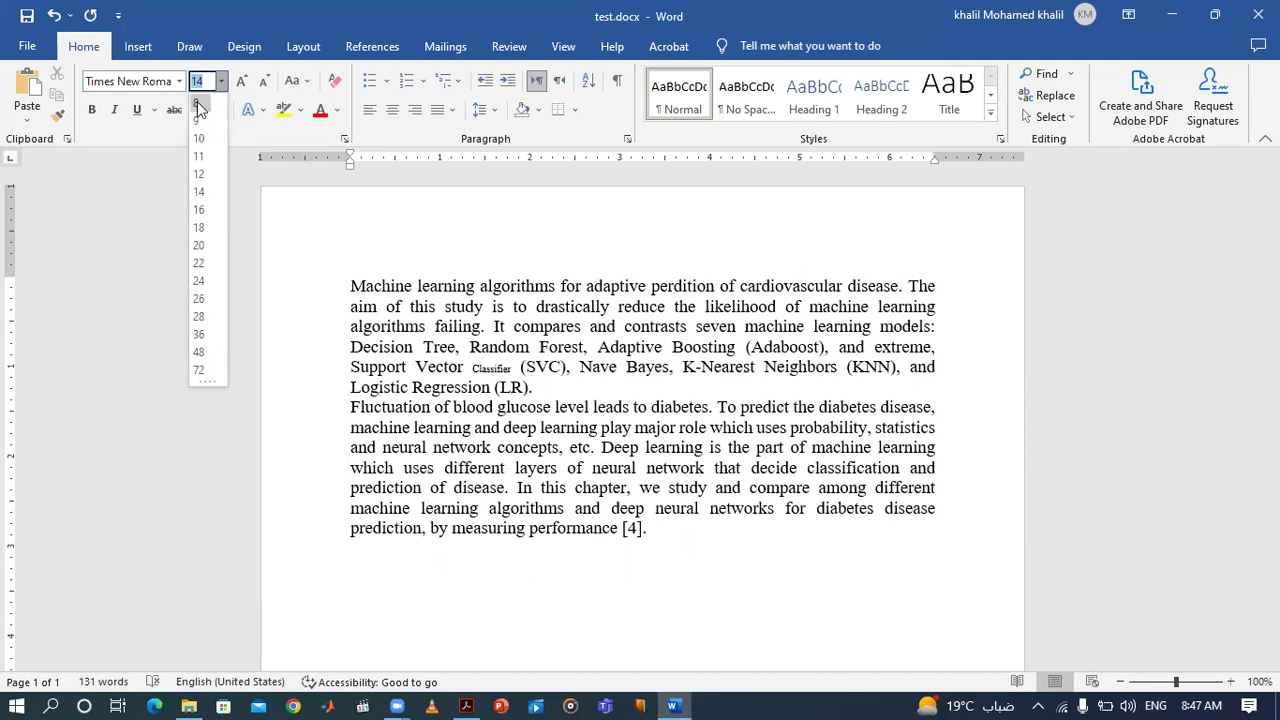
left_click(197, 104)
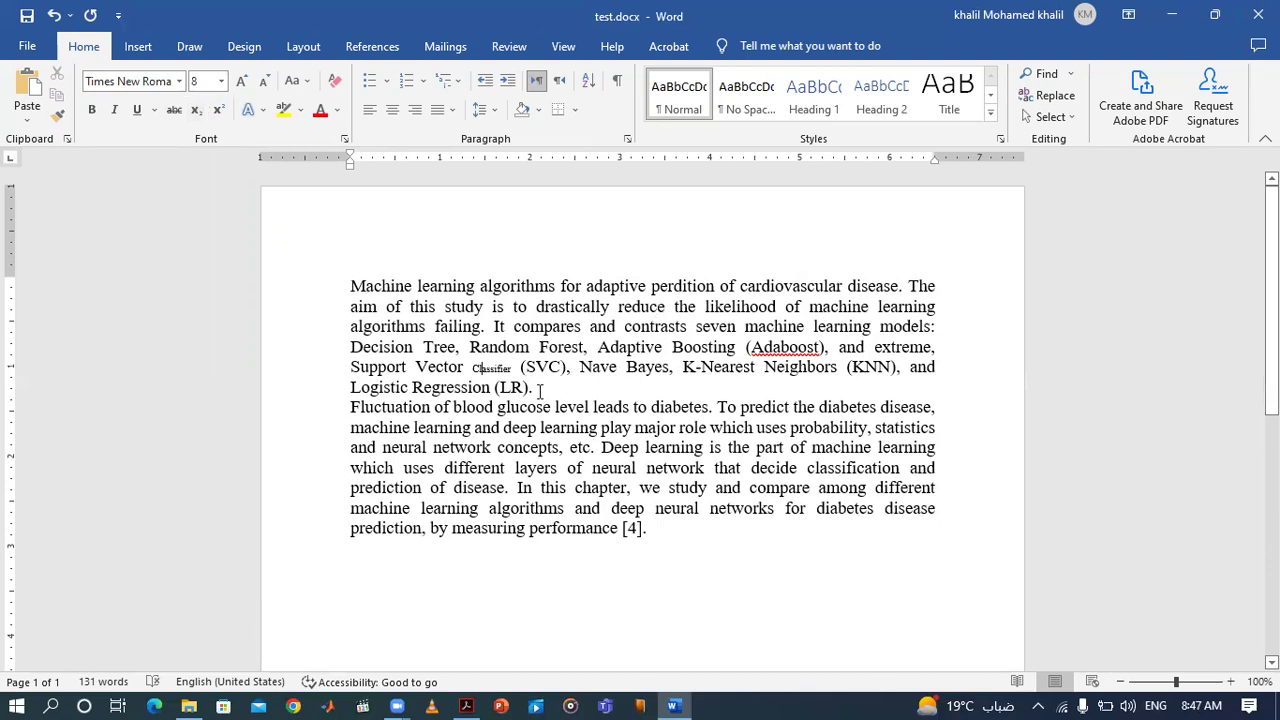
left_click_drag(541, 388, 352, 288)
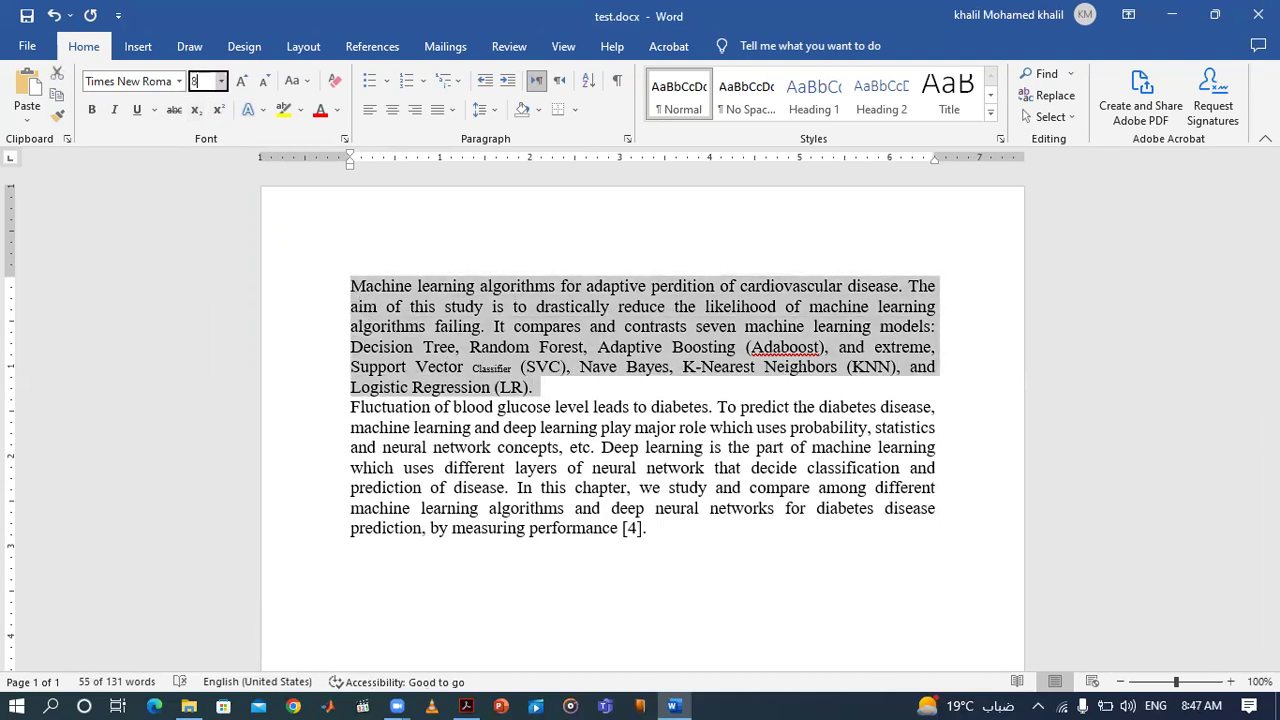
key("Return")
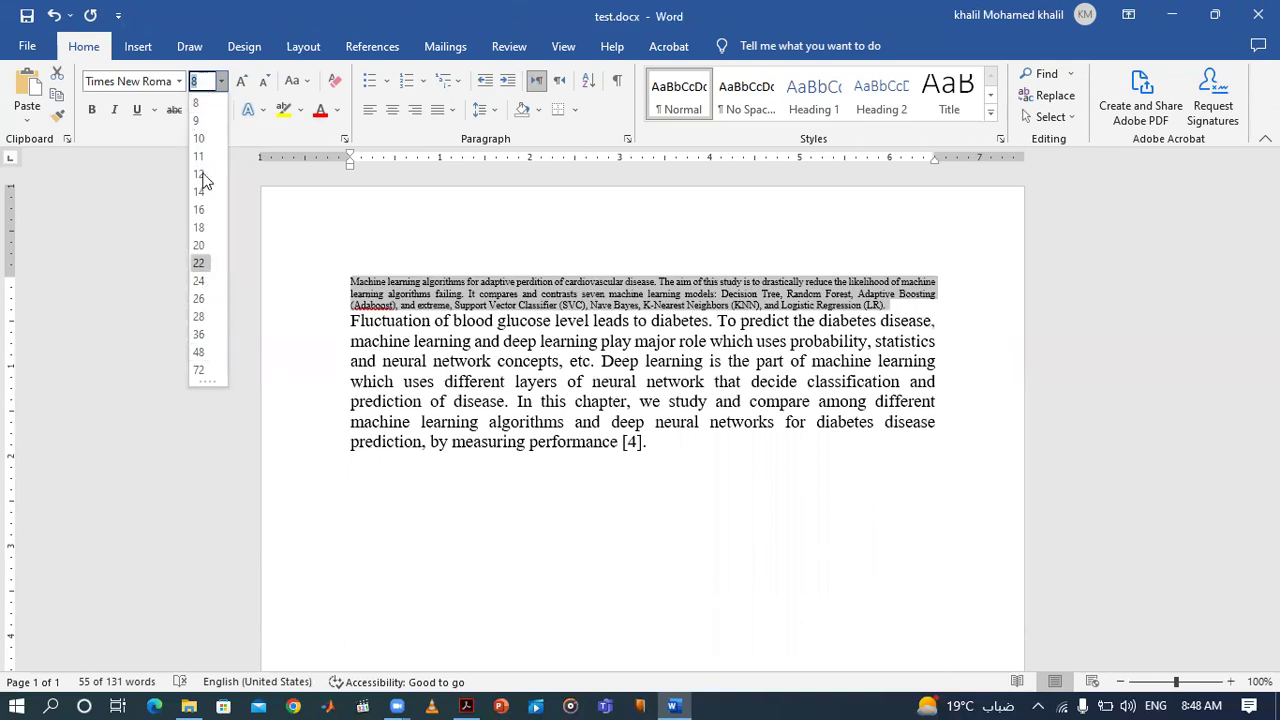
Step: Resize the first paragraph through 13 and 15 pt, ending at 22 pt
key("BackSpace")
type("13")
key("Return")
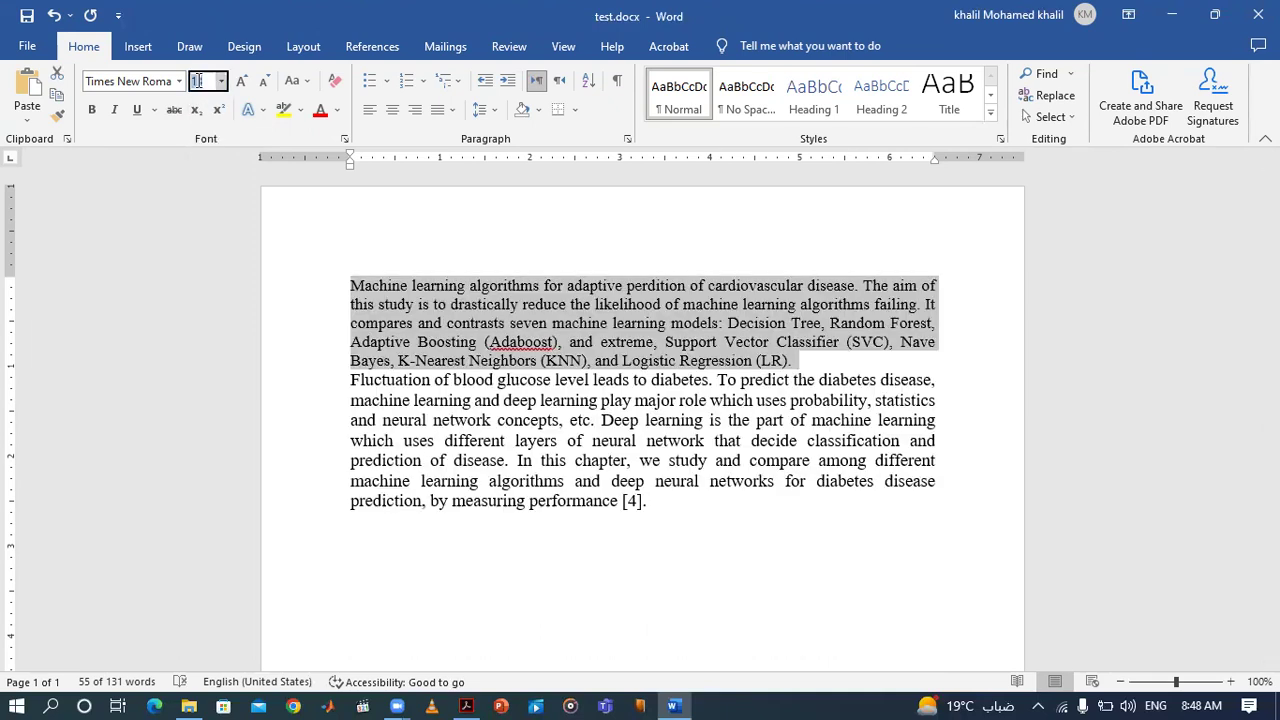
left_click(220, 82)
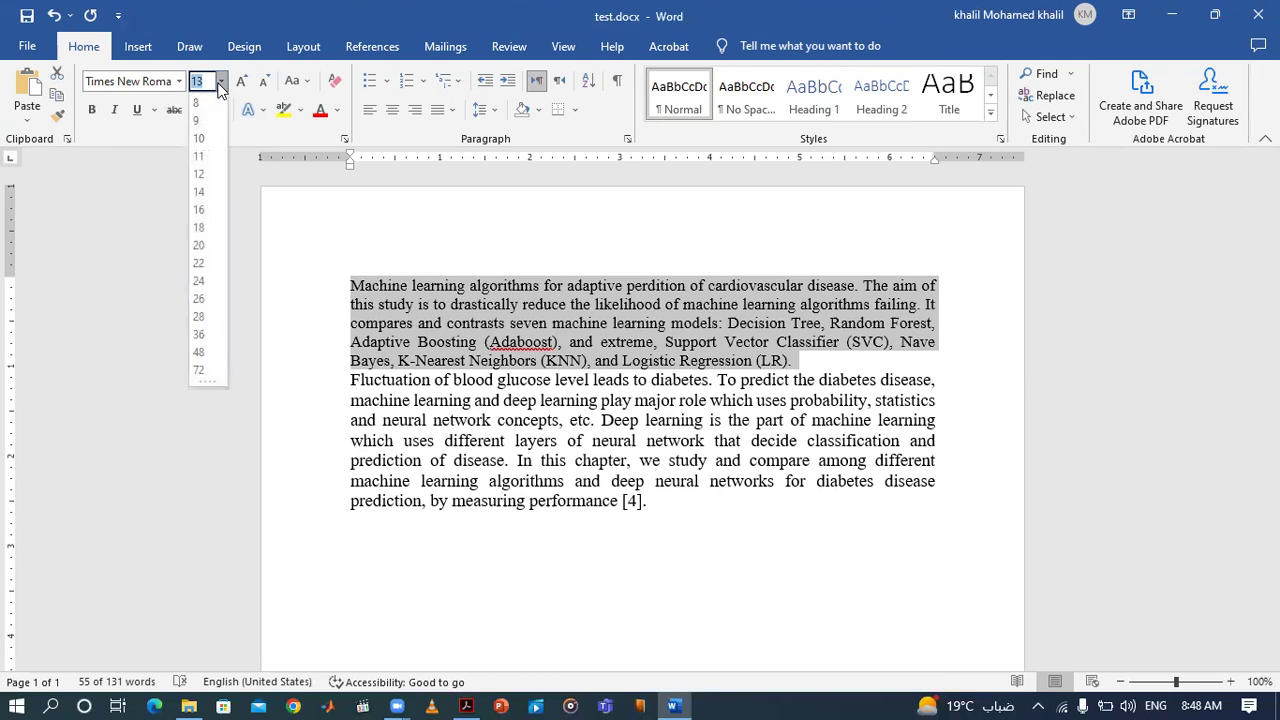
type("15")
key("Return")
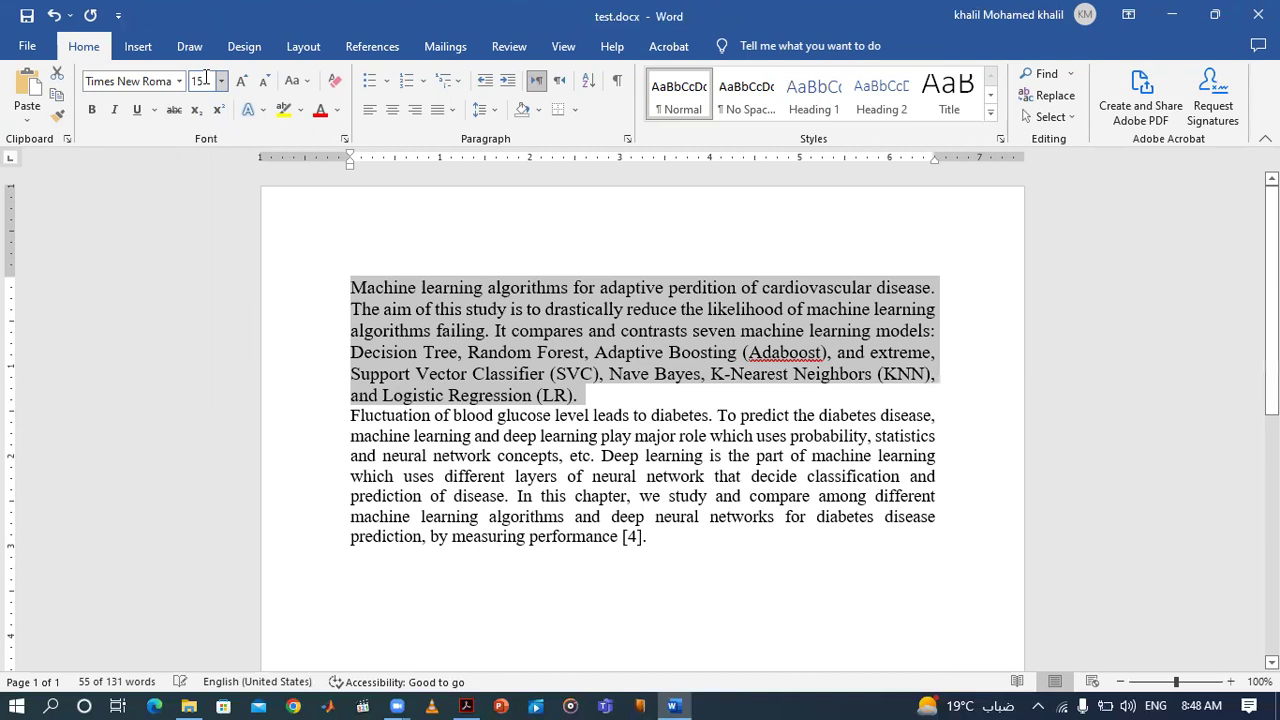
left_click(197, 80)
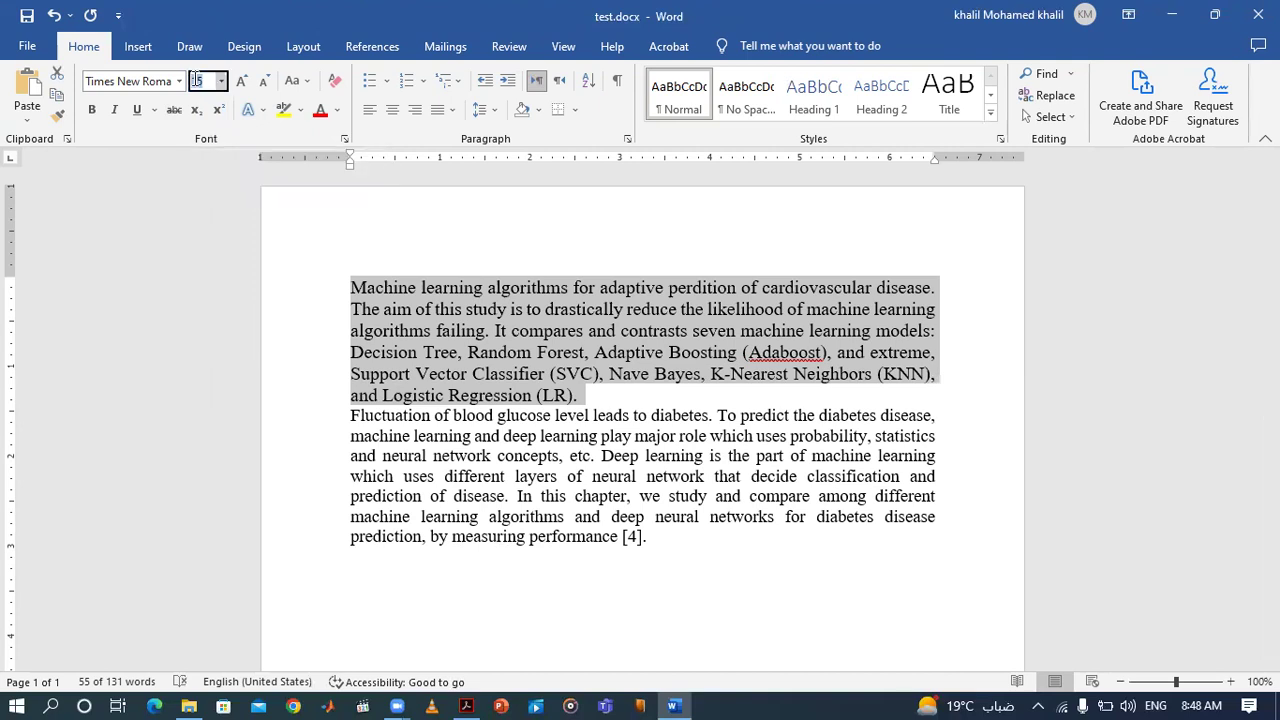
type("22")
key("Return")
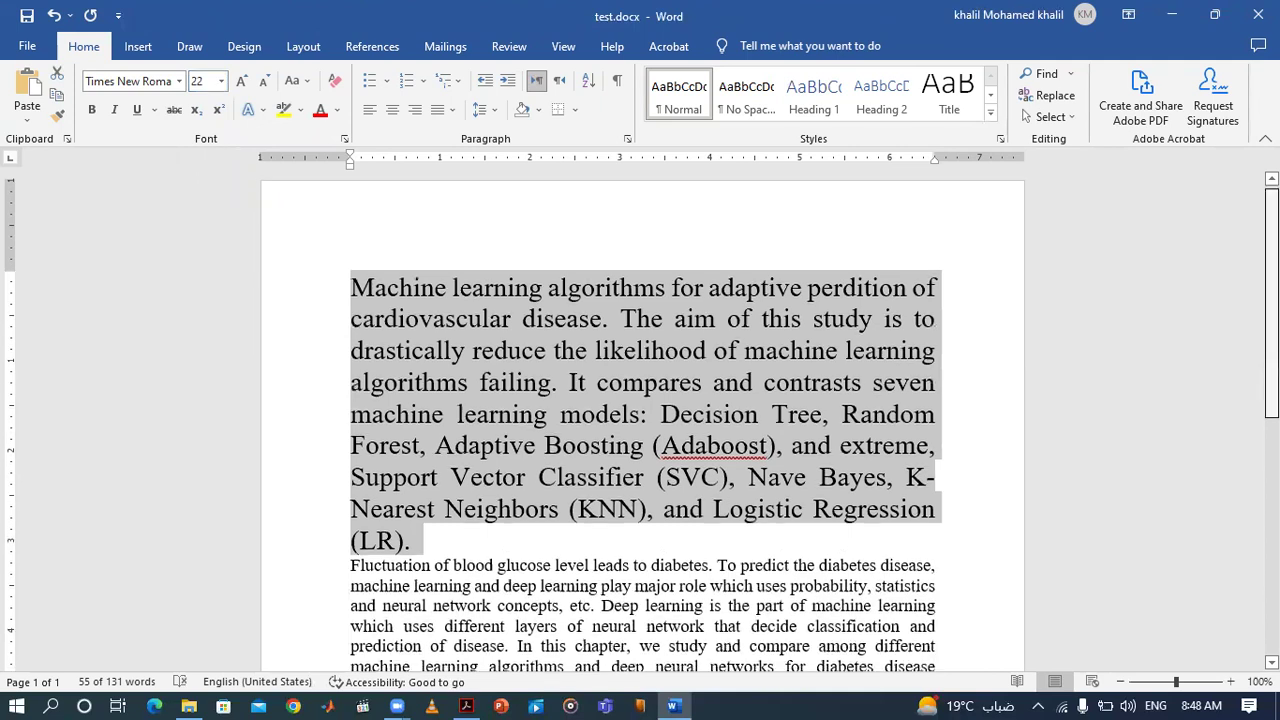
scroll(475, 427, "down", 3)
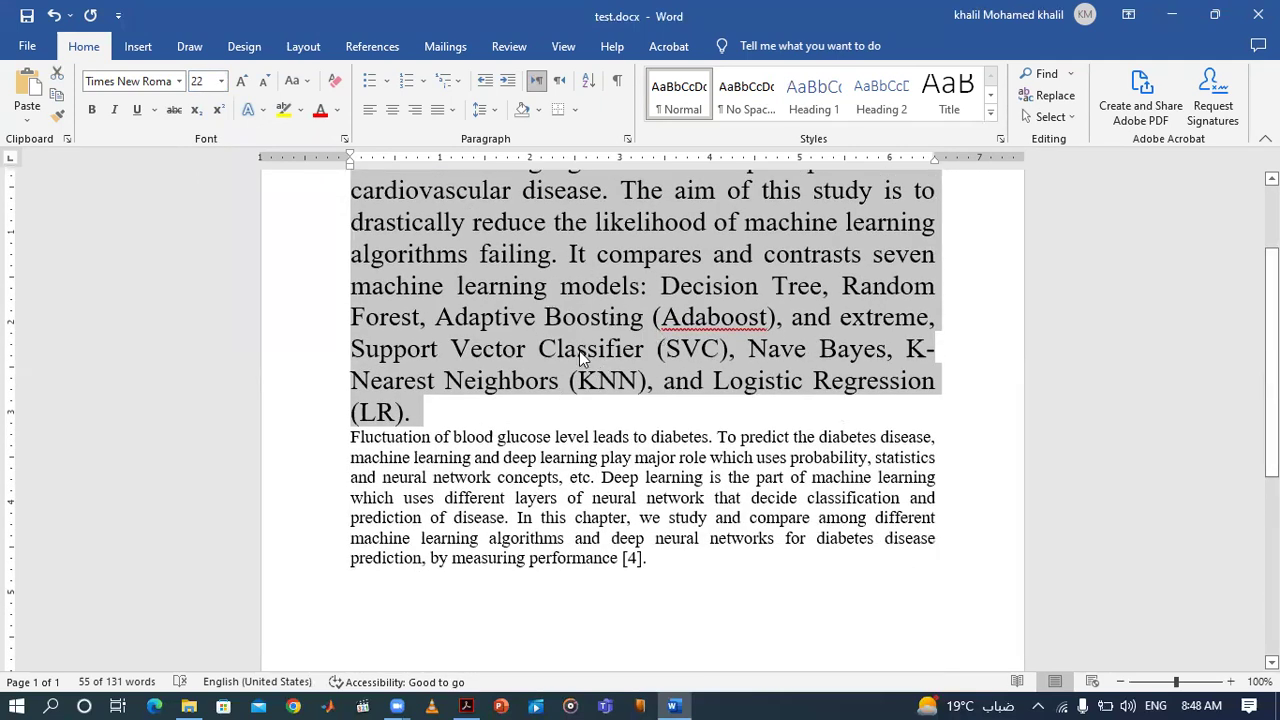
Step: Undo the Format Painter copy and the 22 pt change, then reselect the 15 pt first paragraph
left_click(56, 118)
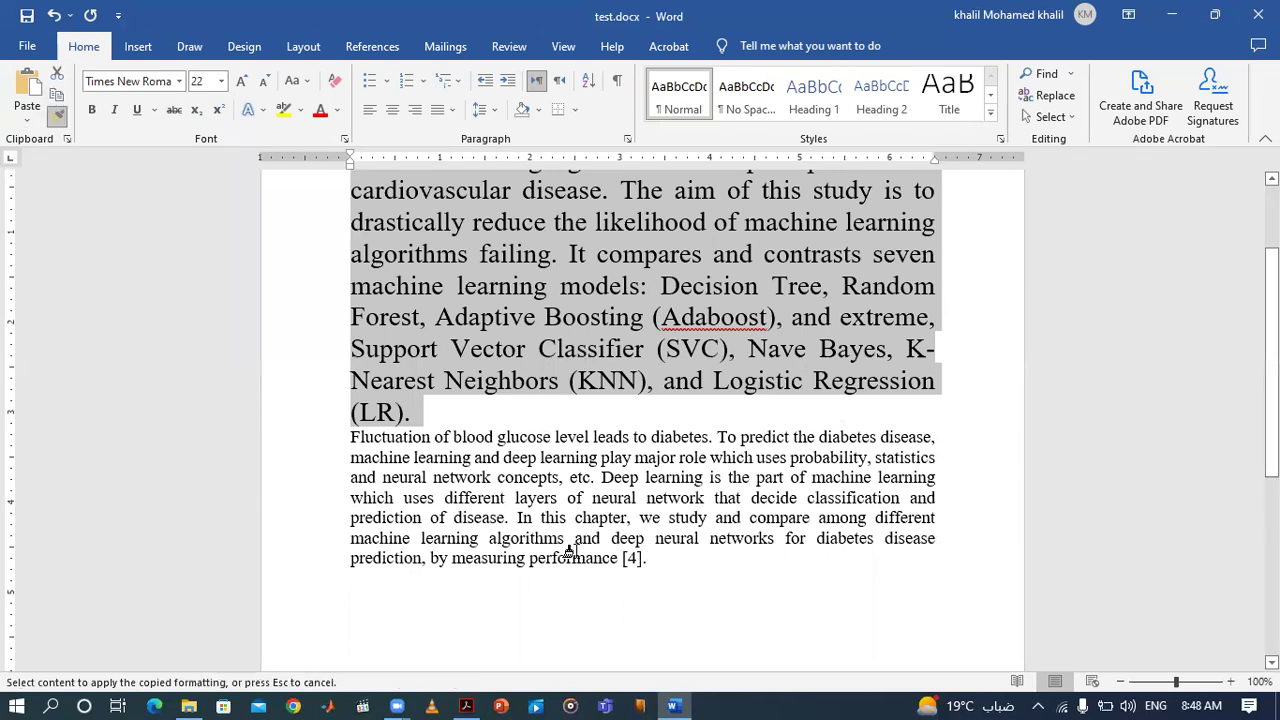
left_click_drag(650, 560, 336, 440)
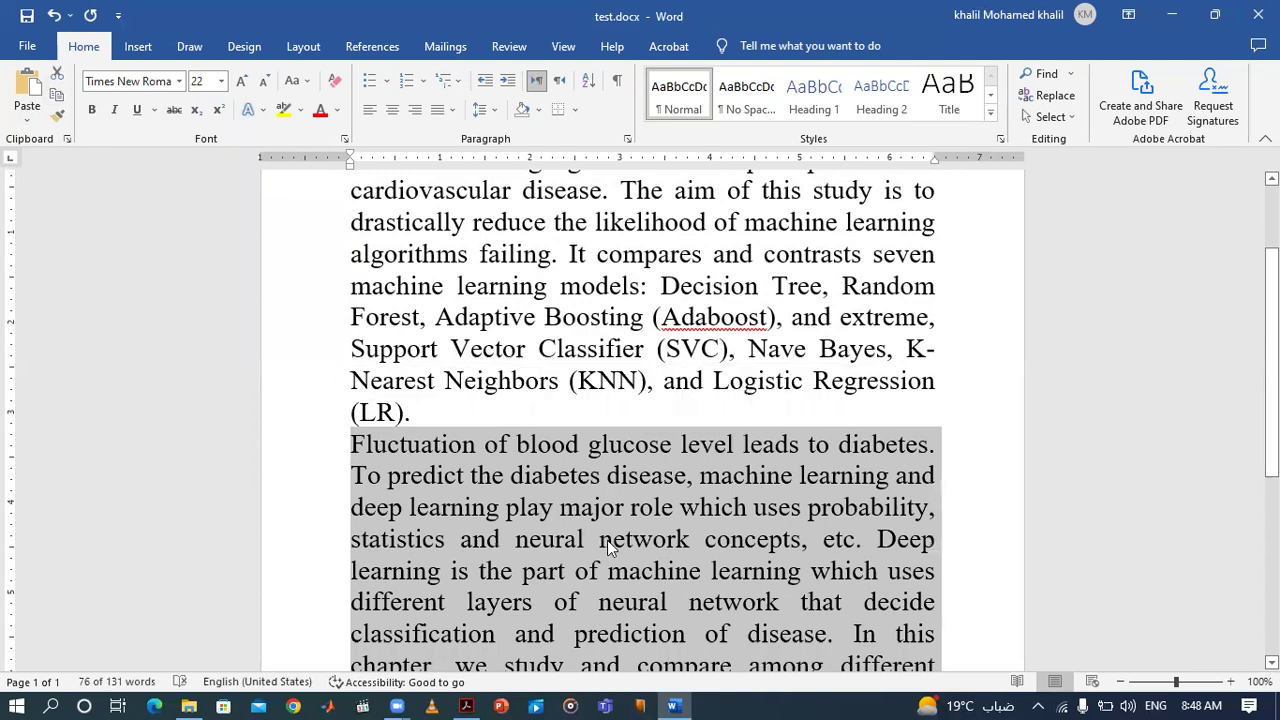
key("ctrl+z")
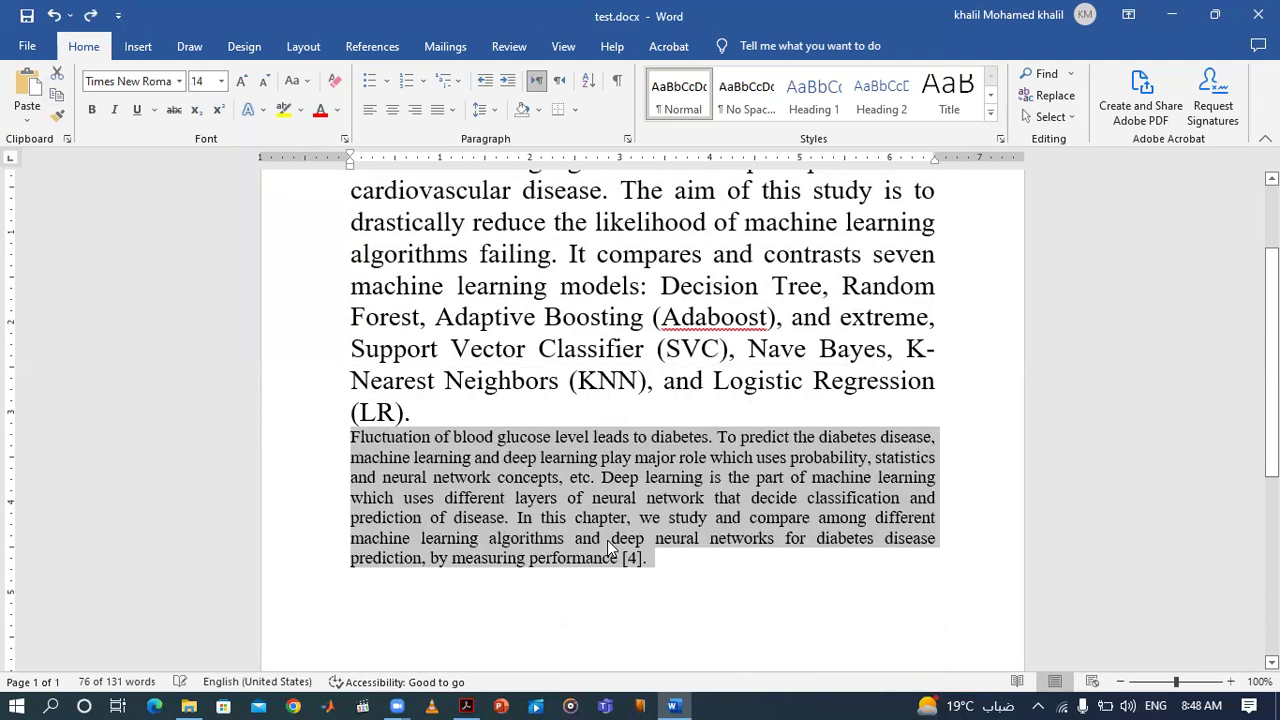
key("ctrl+z")
scroll(640, 400, "up", 3)
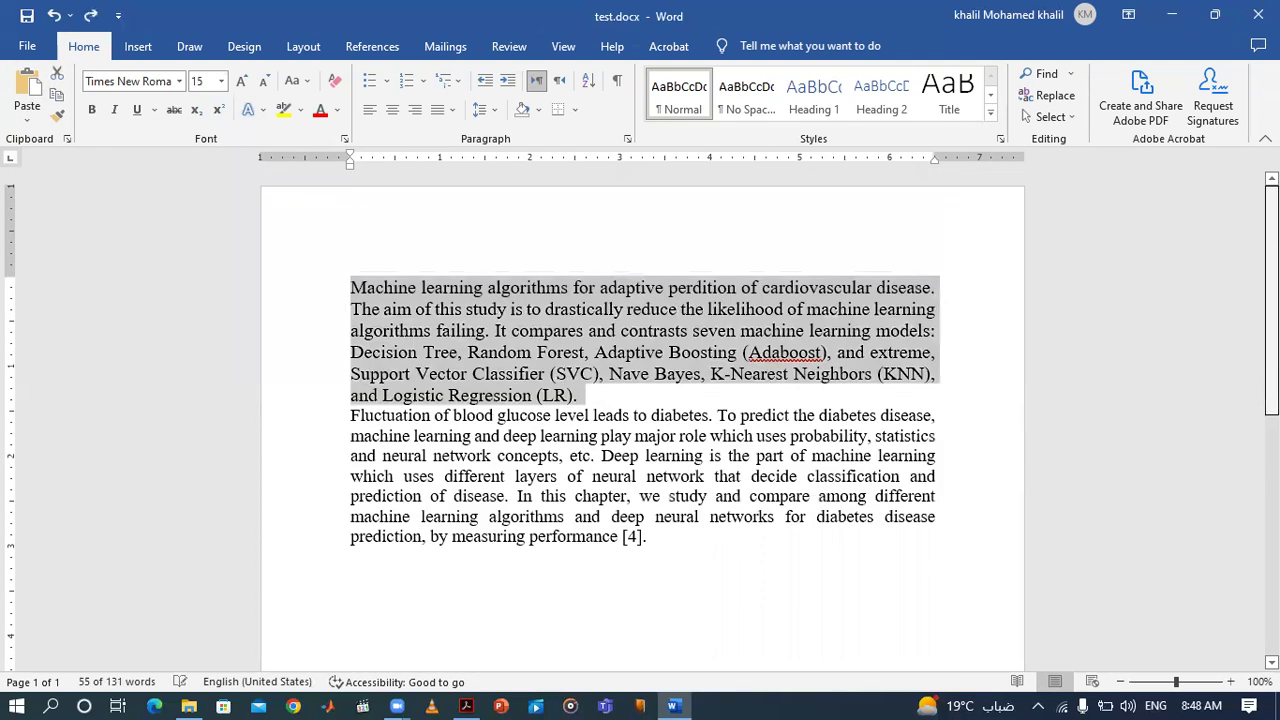
left_click(520, 355)
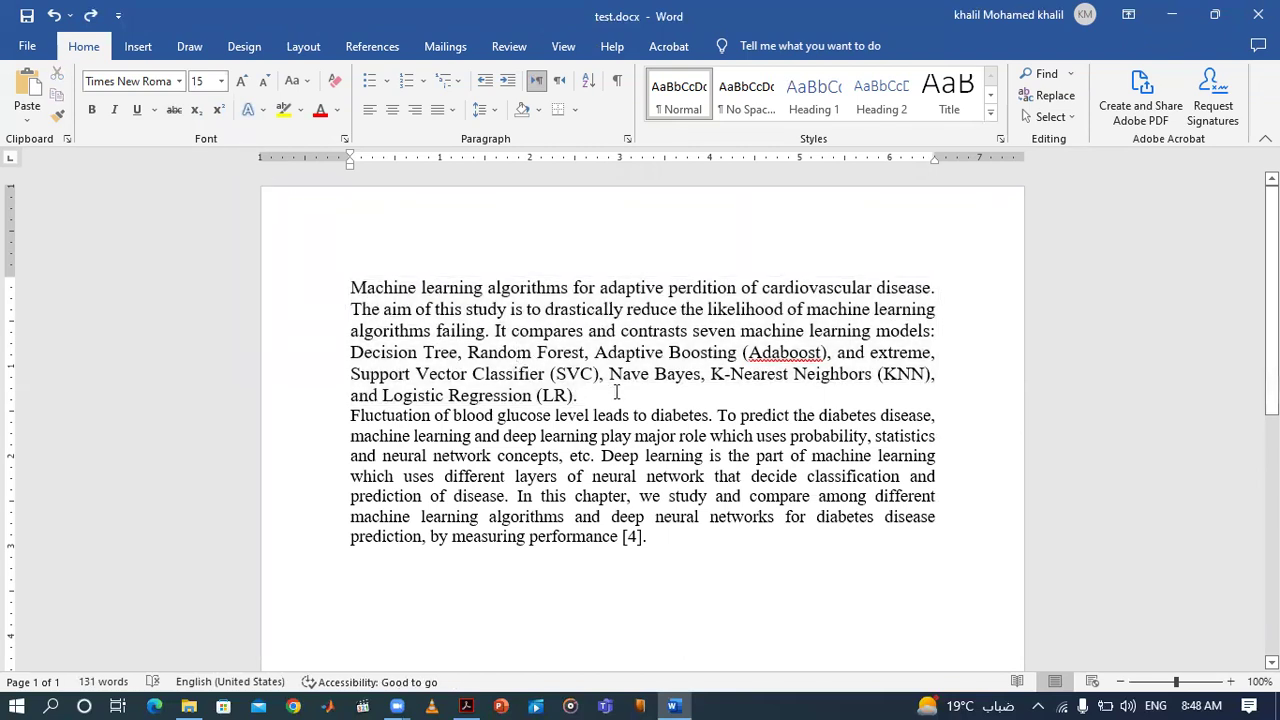
left_click_drag(578, 395, 346, 287)
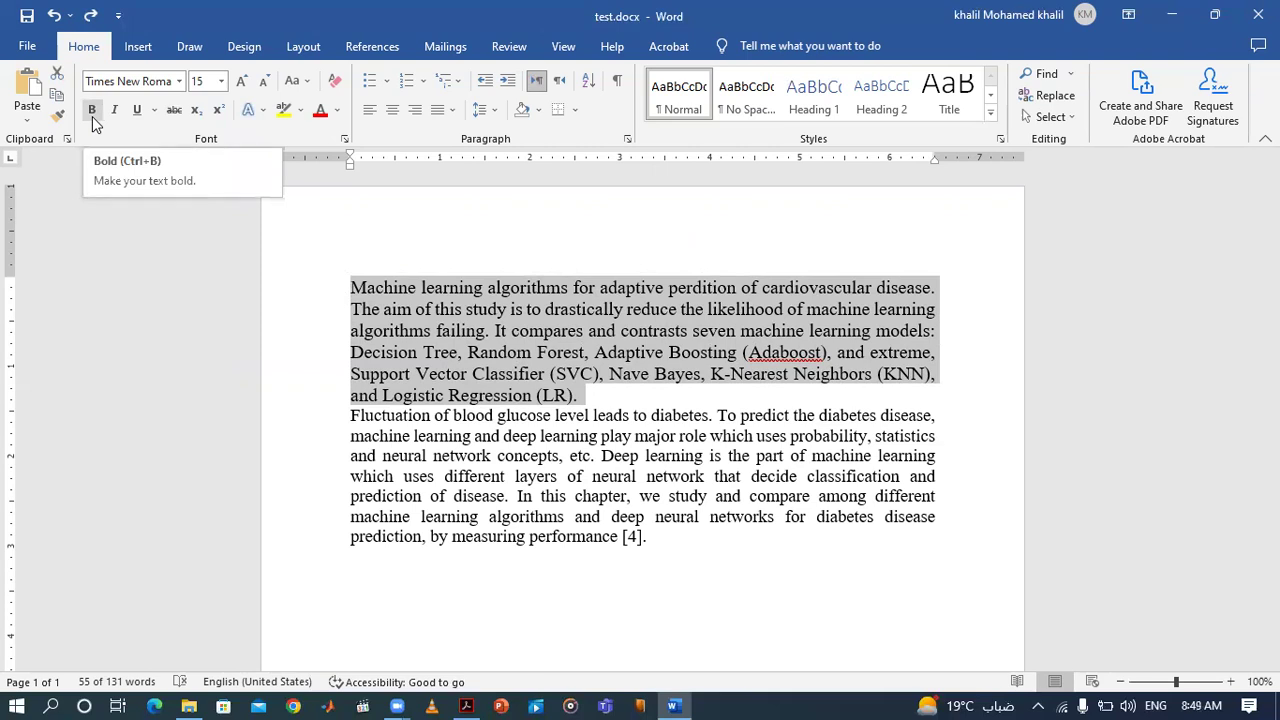
Step: Try bold on the first paragraph and leave it italic only
left_click(92, 110)
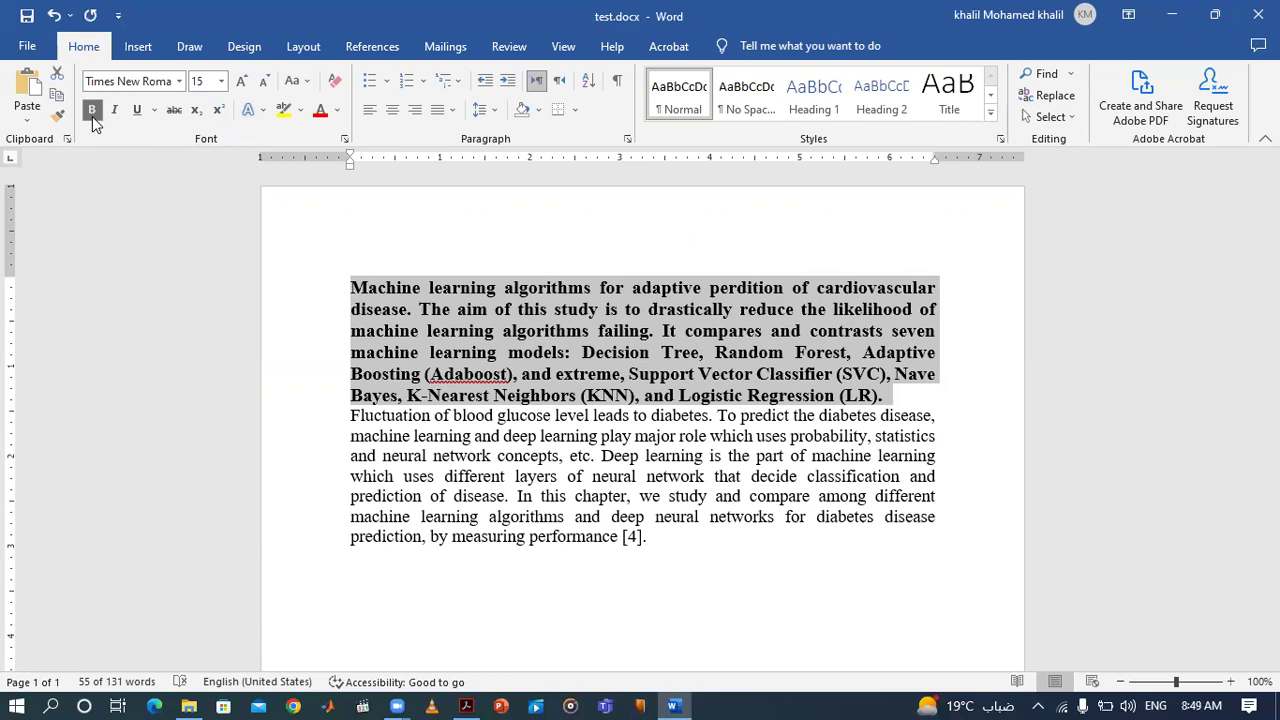
left_click(92, 116)
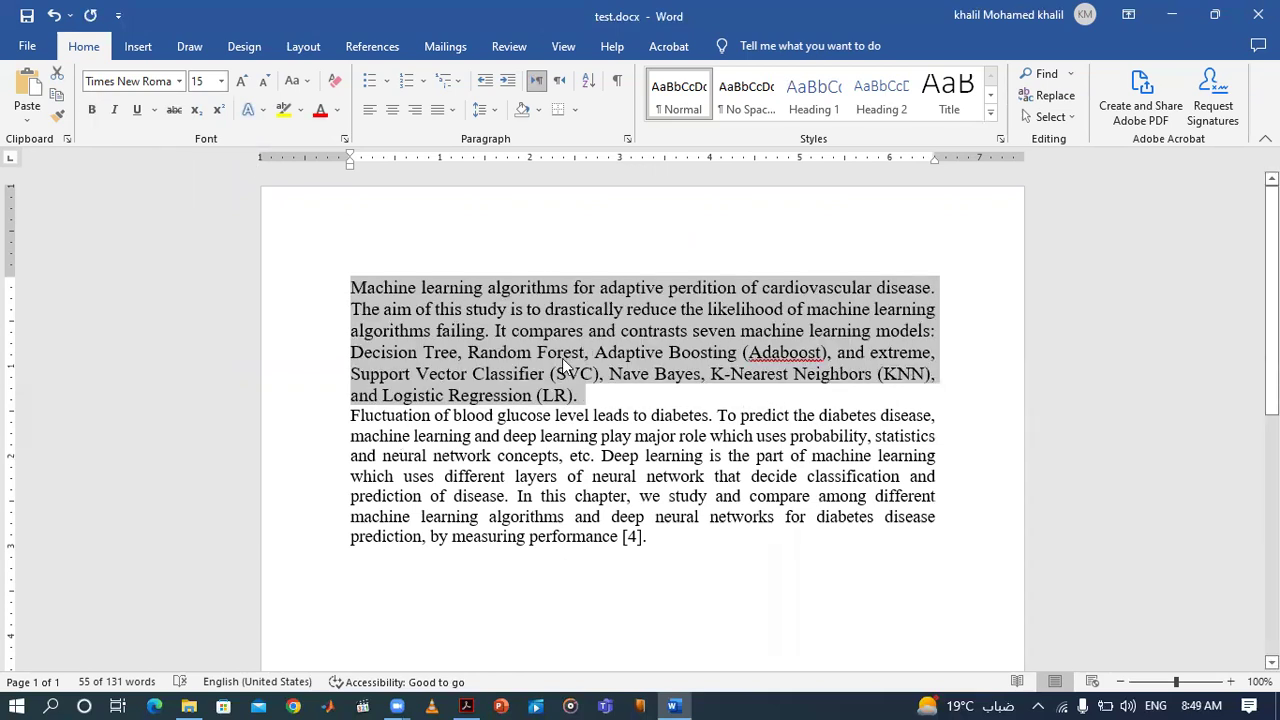
key("ctrl+b")
key("ctrl+b")
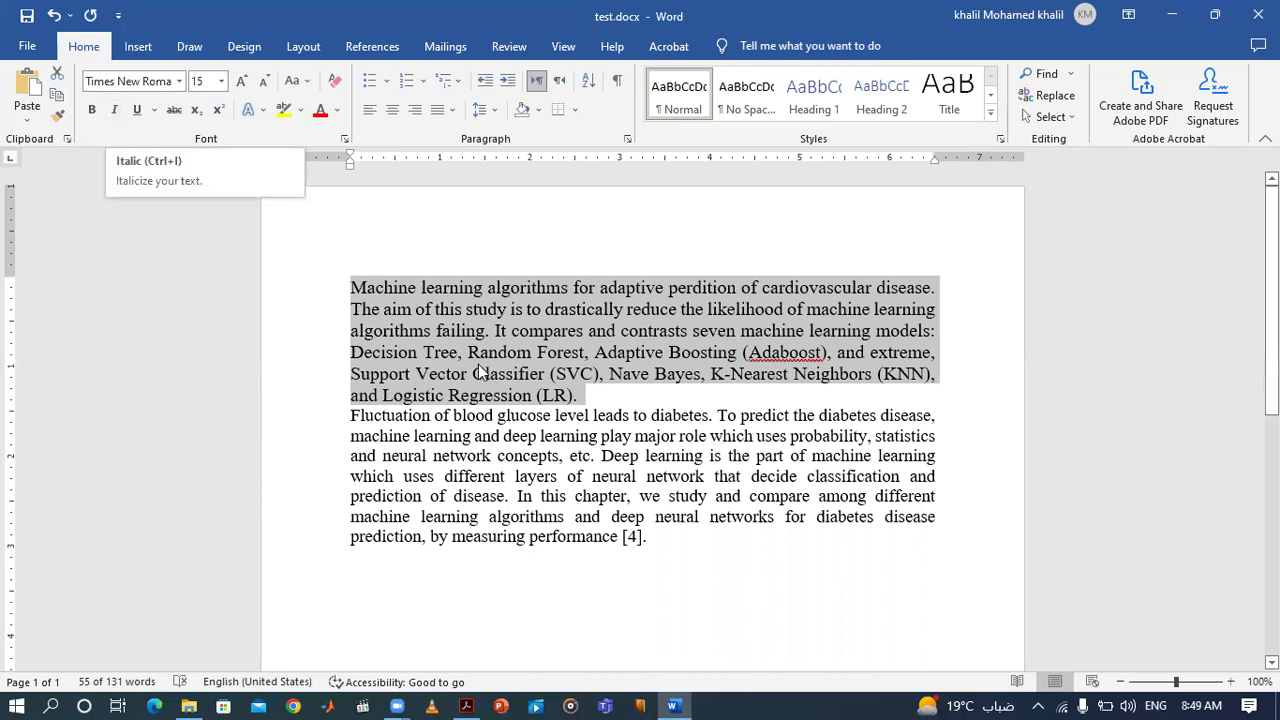
key("ctrl+i")
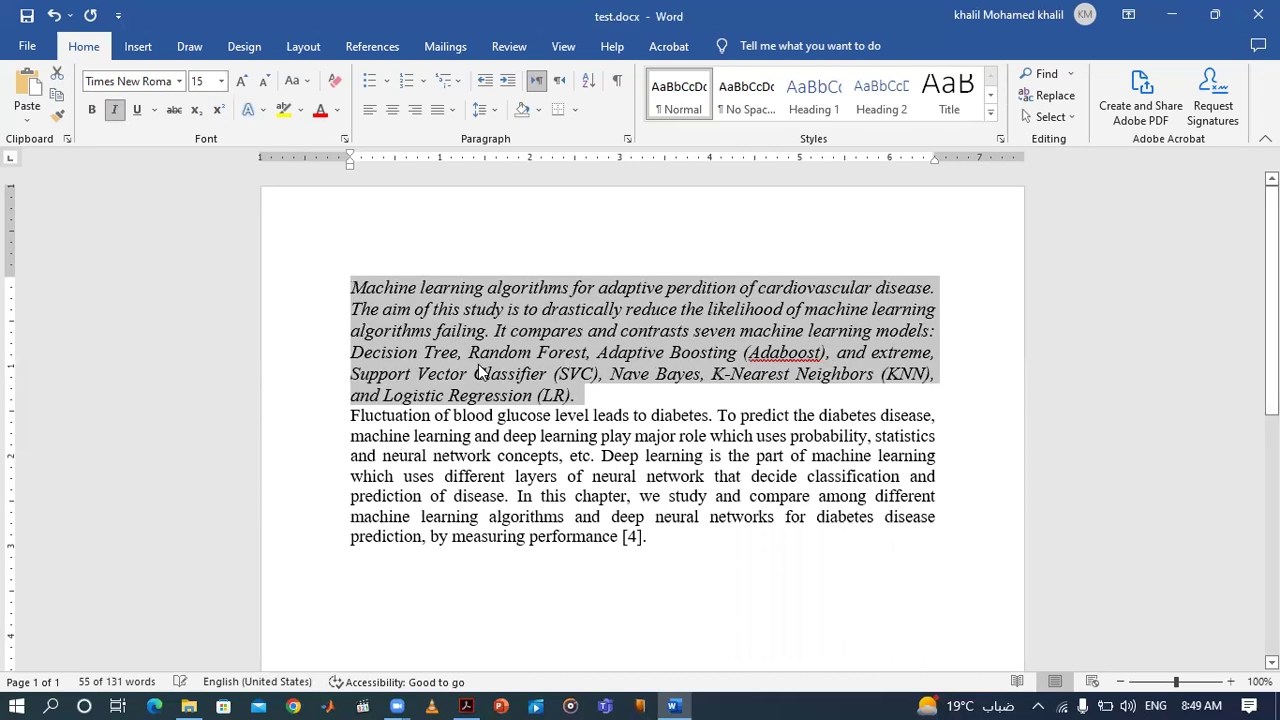
key("ctrl+i")
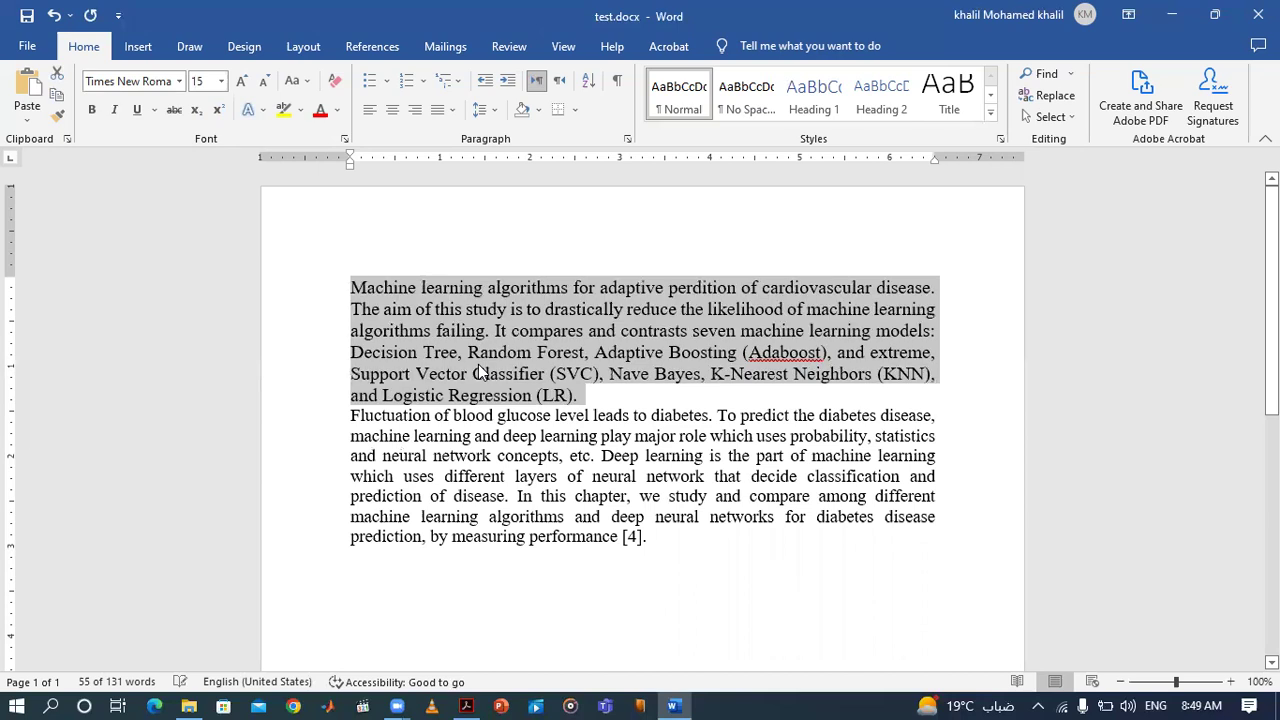
key("ctrl+i")
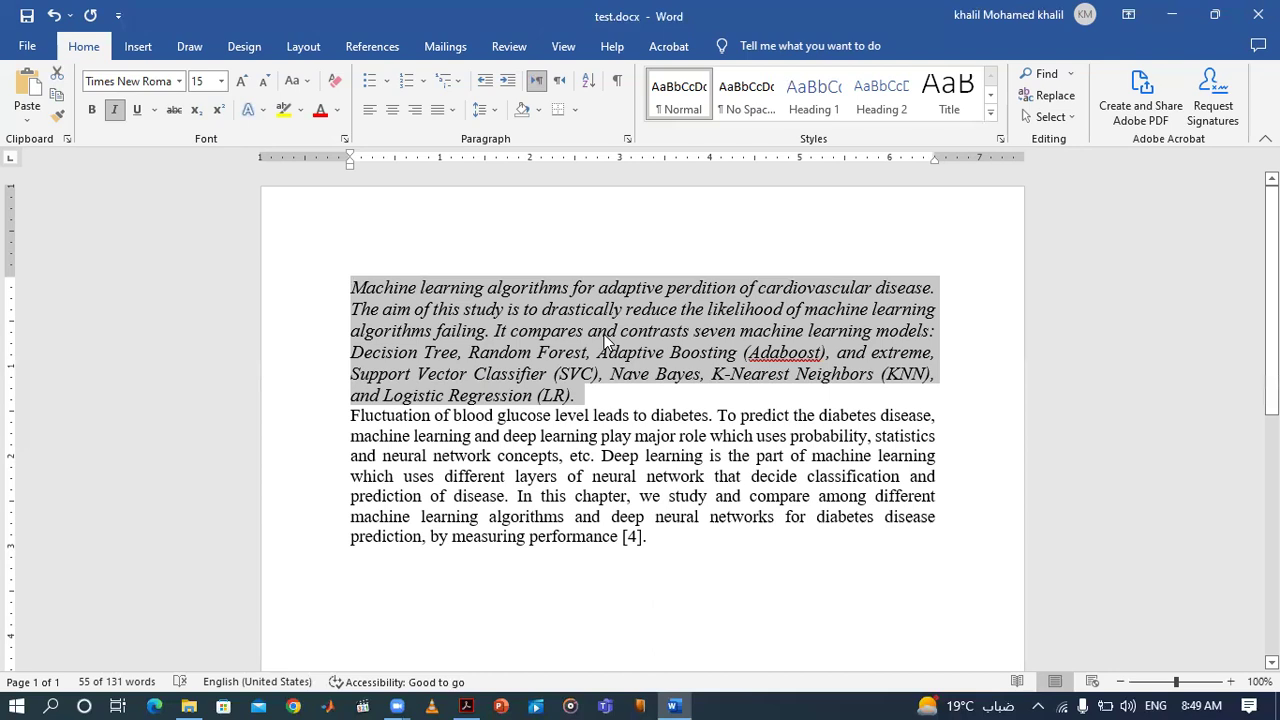
Step: Test underline on the italic first paragraph and leave it switched off
left_click(139, 111)
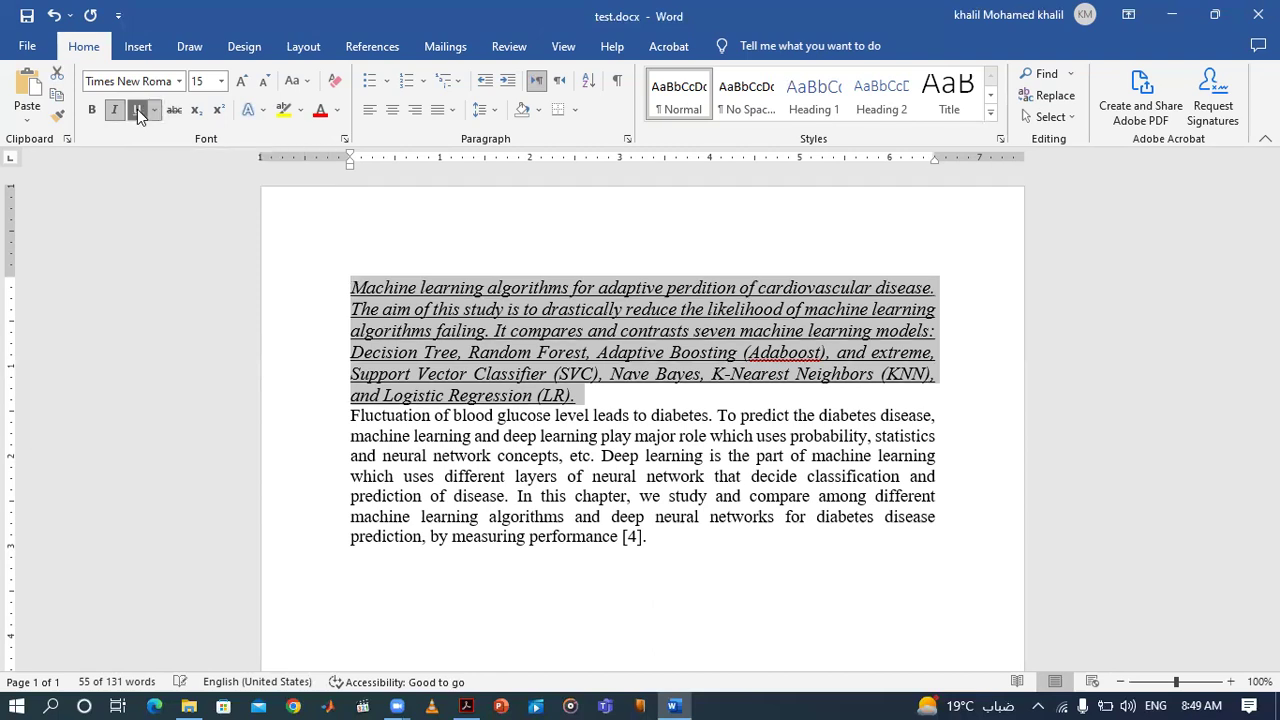
left_click(137, 109)
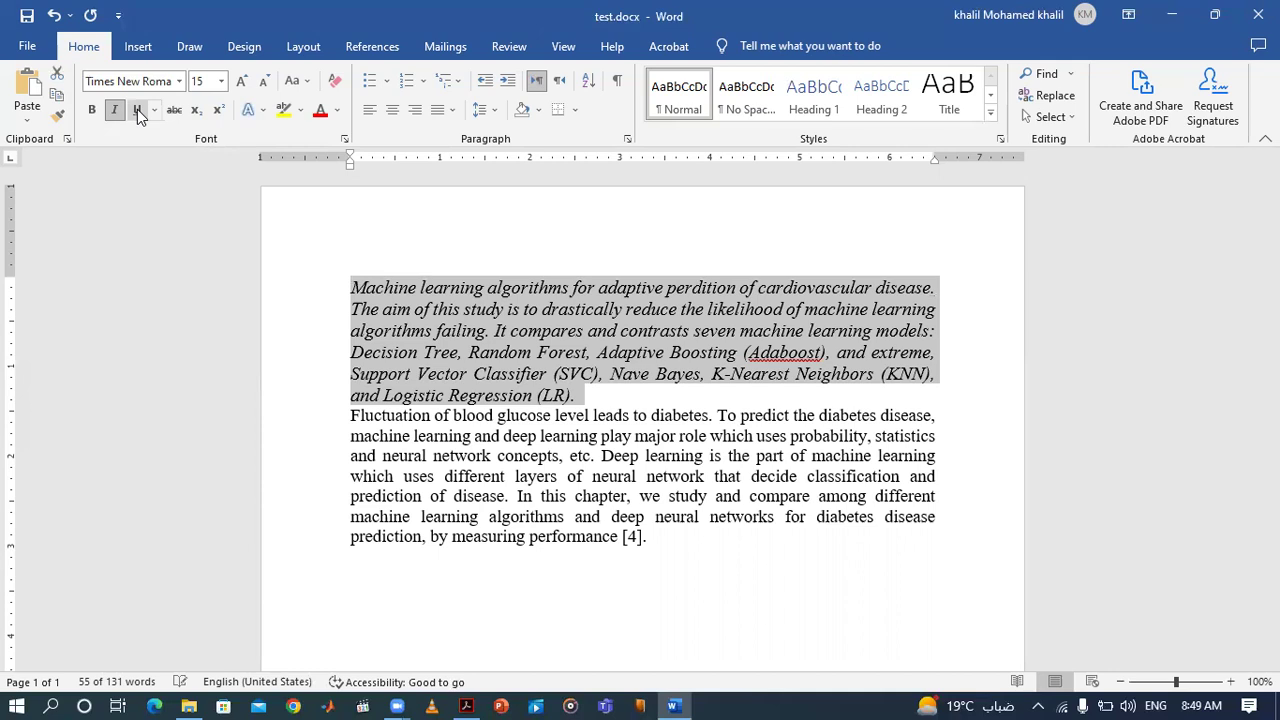
left_click(137, 109)
left_click(137, 109)
left_click(137, 109)
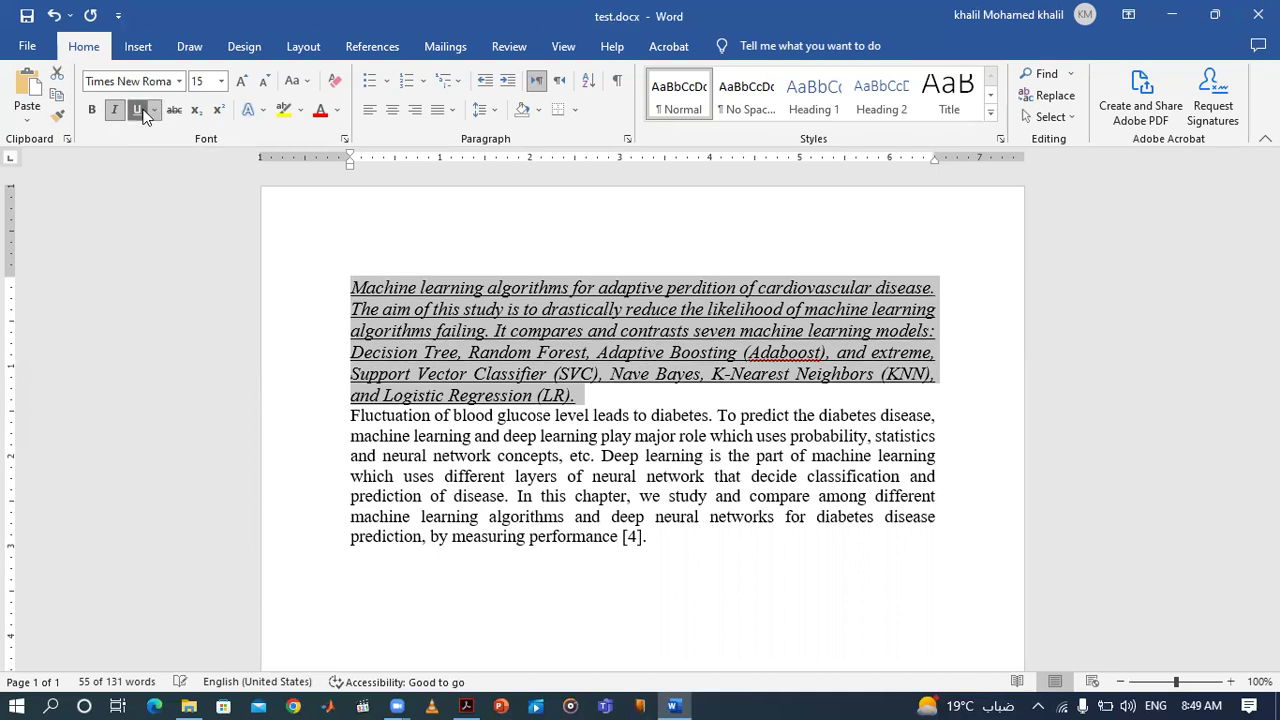
key("ctrl+u")
key("ctrl+u")
key("ctrl+u")
key("ctrl+u")
key("ctrl+u")
key("ctrl+u")
key("ctrl+u")
key("ctrl+u")
key("ctrl+u")
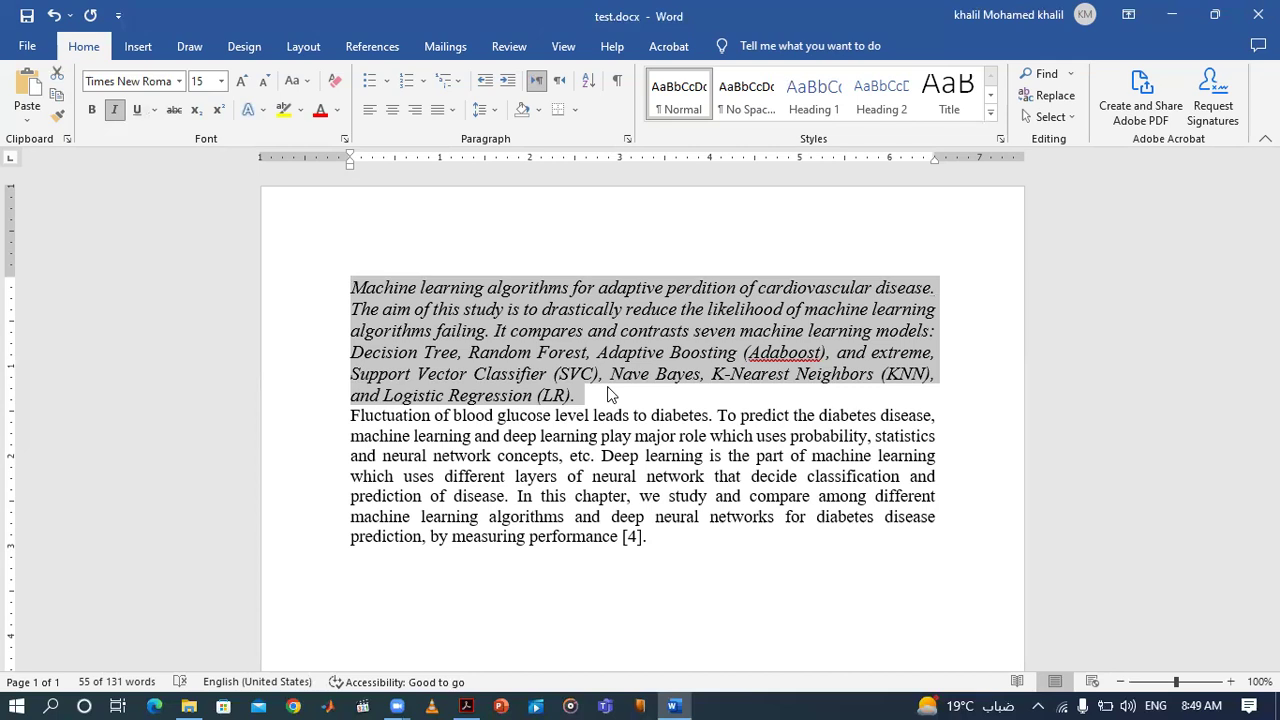
Step: Add bold and underline to the italic first paragraph, then reselect it
left_click(91, 113)
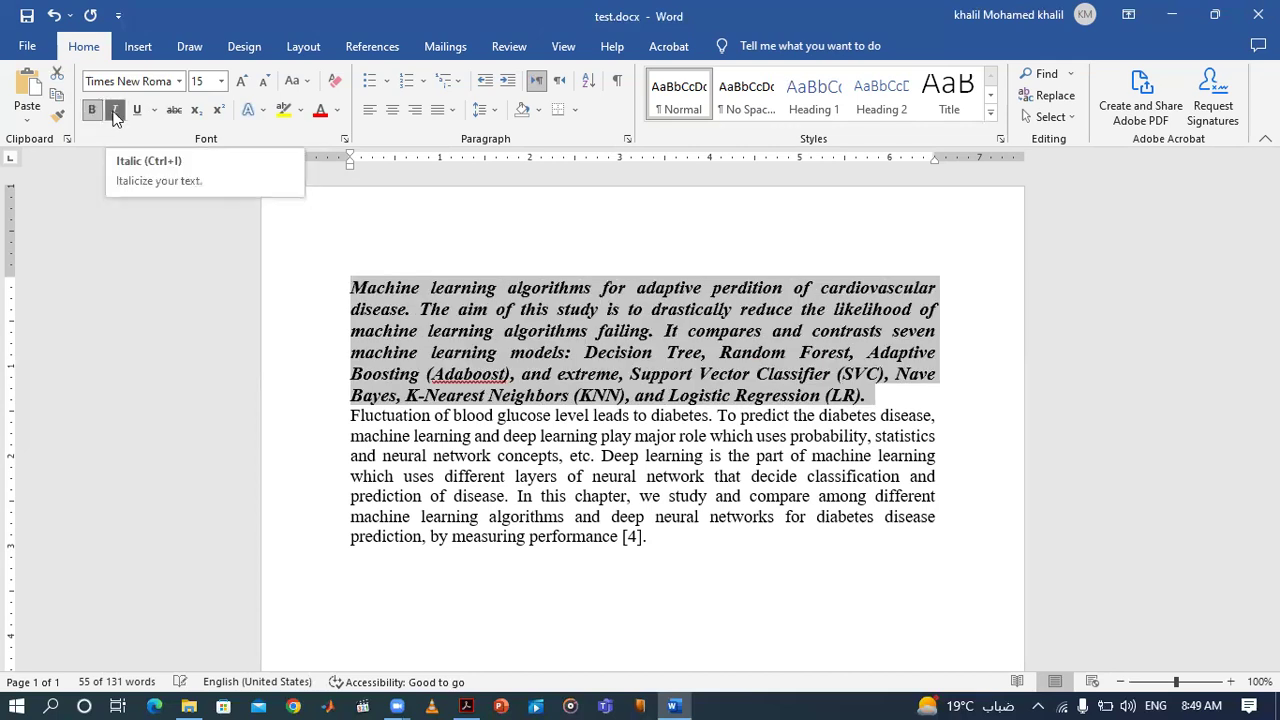
left_click(135, 112)
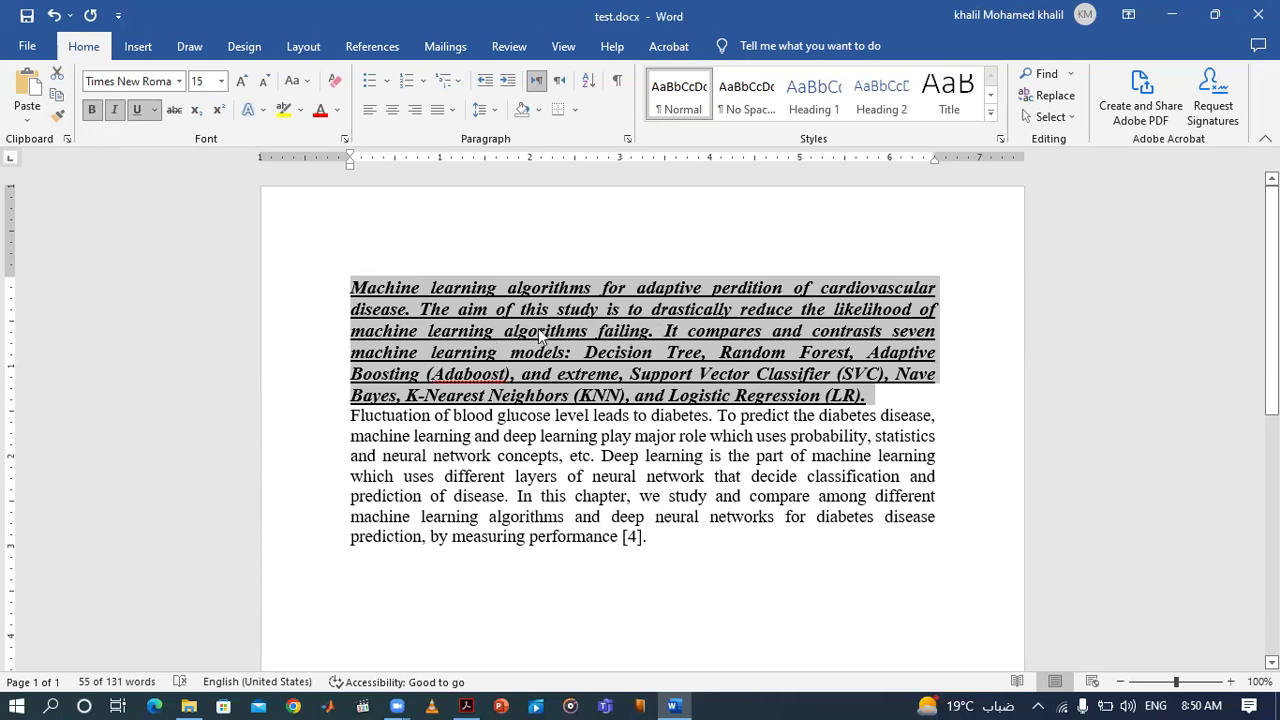
left_click(851, 378)
left_click_drag(868, 398, 352, 290)
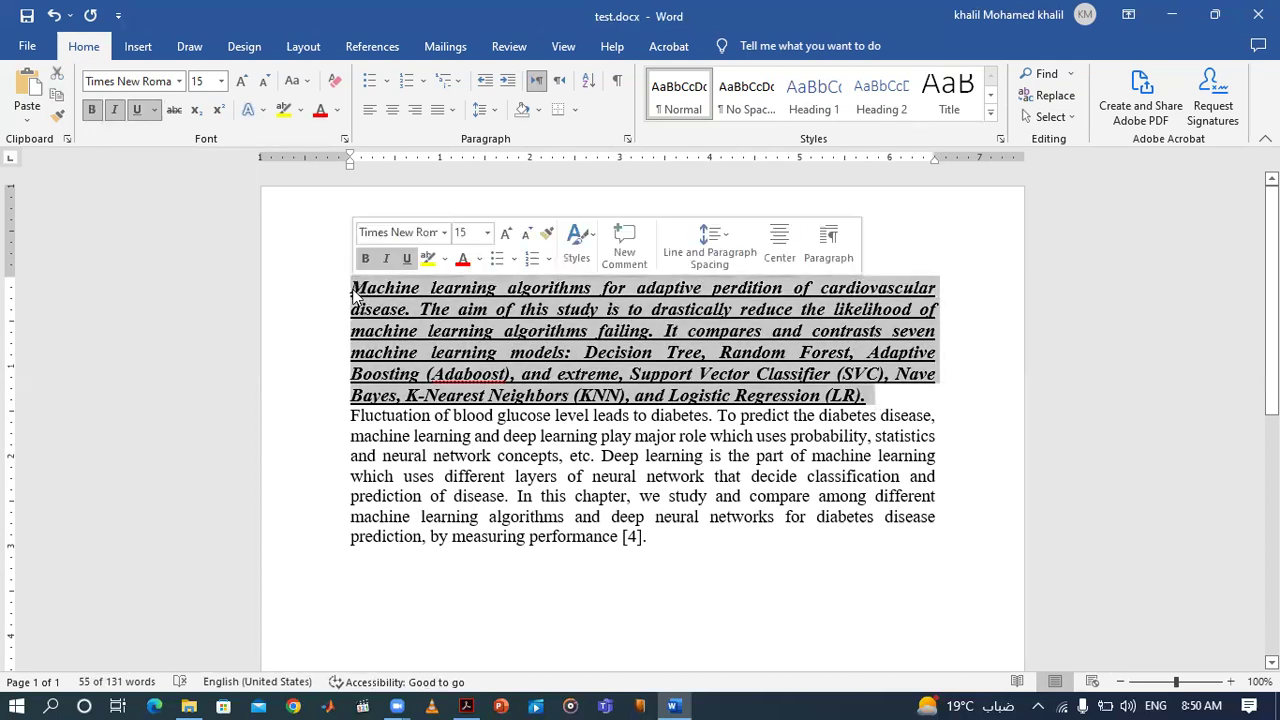
Step: Copy the first paragraph's formatting onto the second paragraph with Format Painter
left_click(546, 233)
left_click_drag(648, 537, 330, 428)
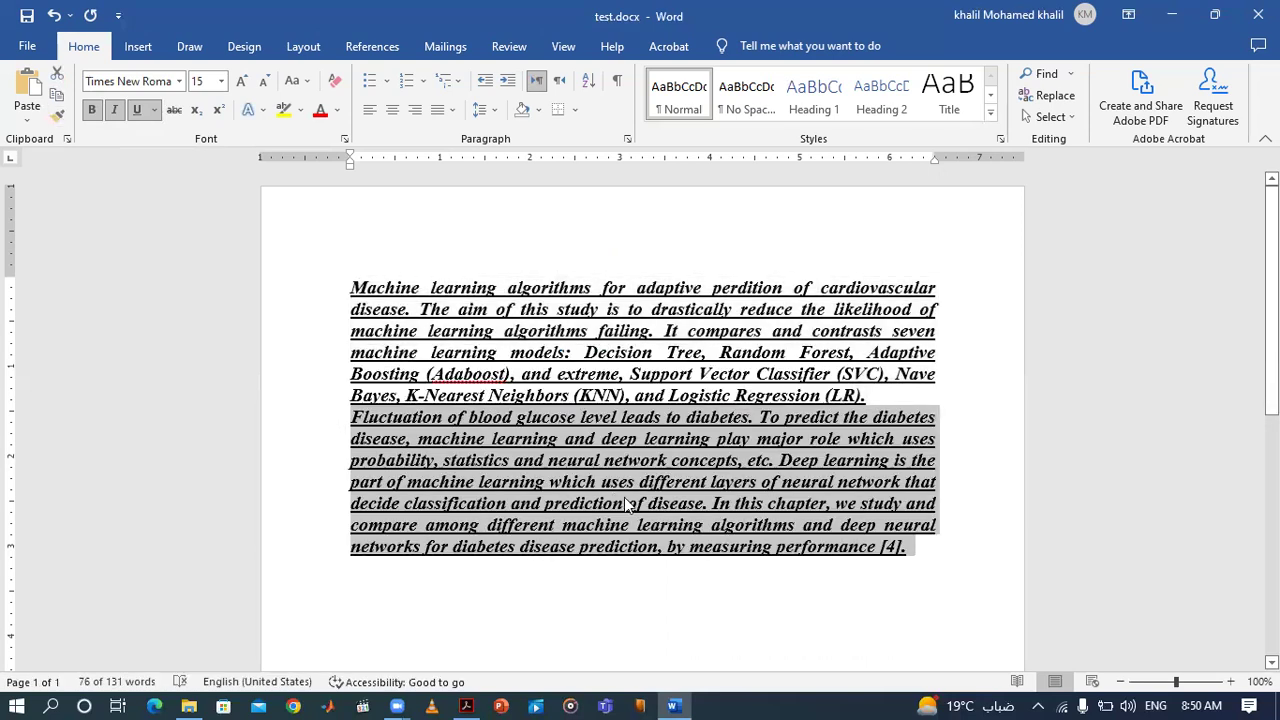
key("ctrl+z")
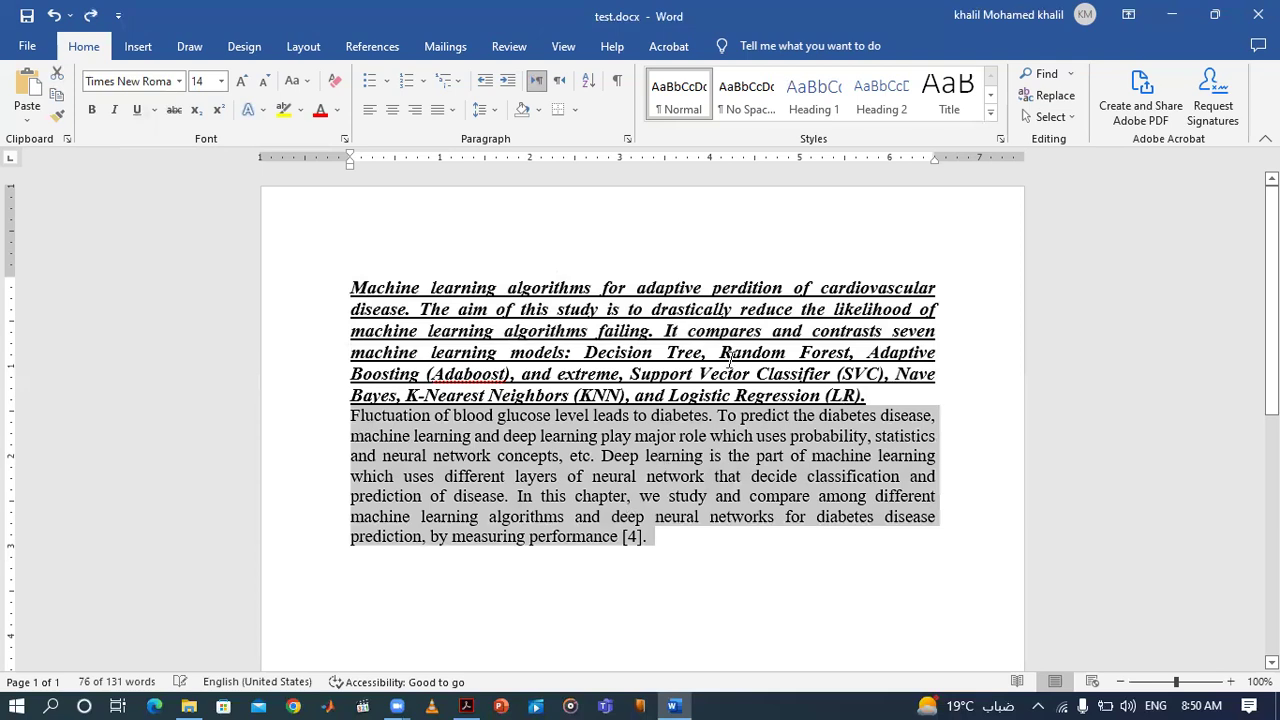
left_click(724, 355)
left_click_drag(877, 415, 352, 287)
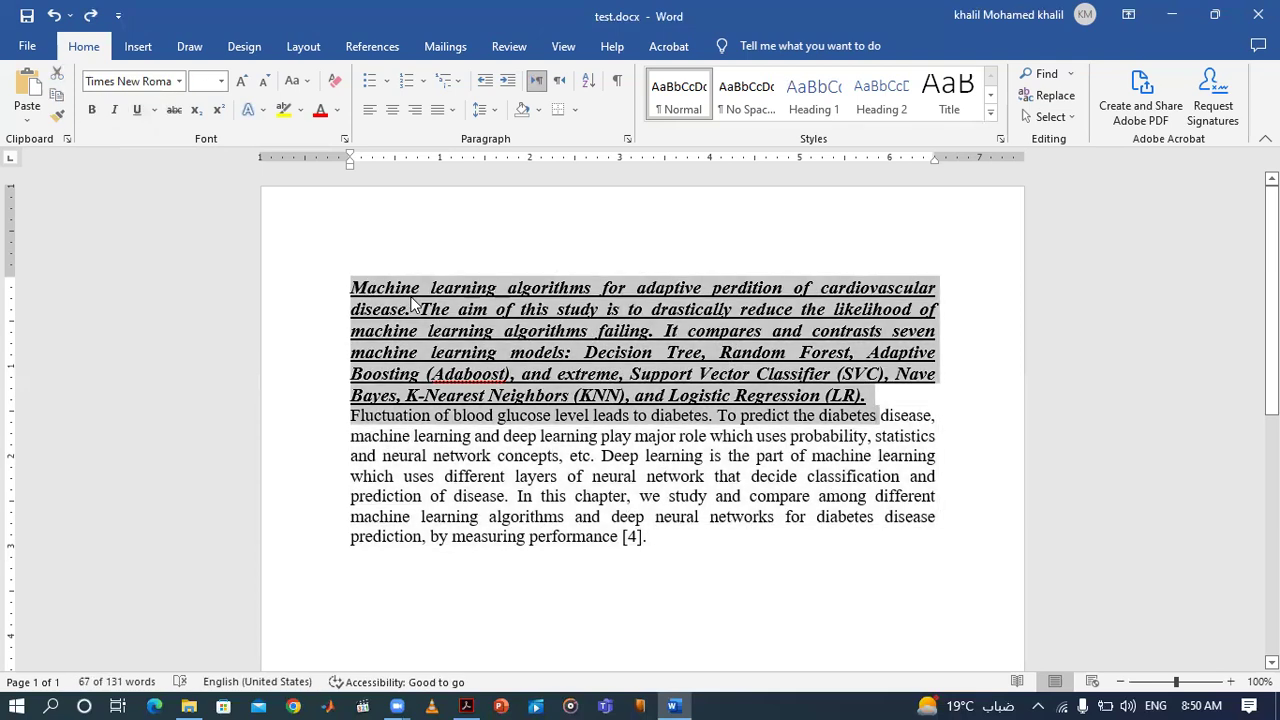
left_click_drag(652, 538, 328, 428)
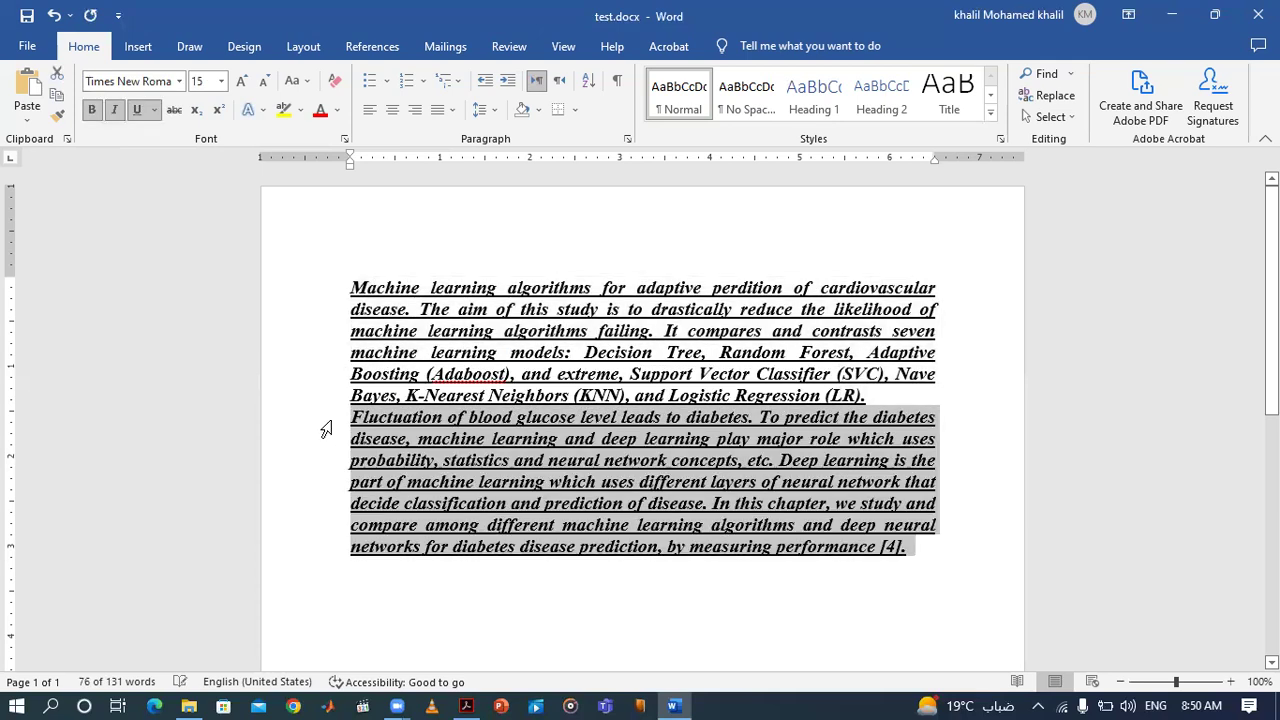
left_click(632, 468)
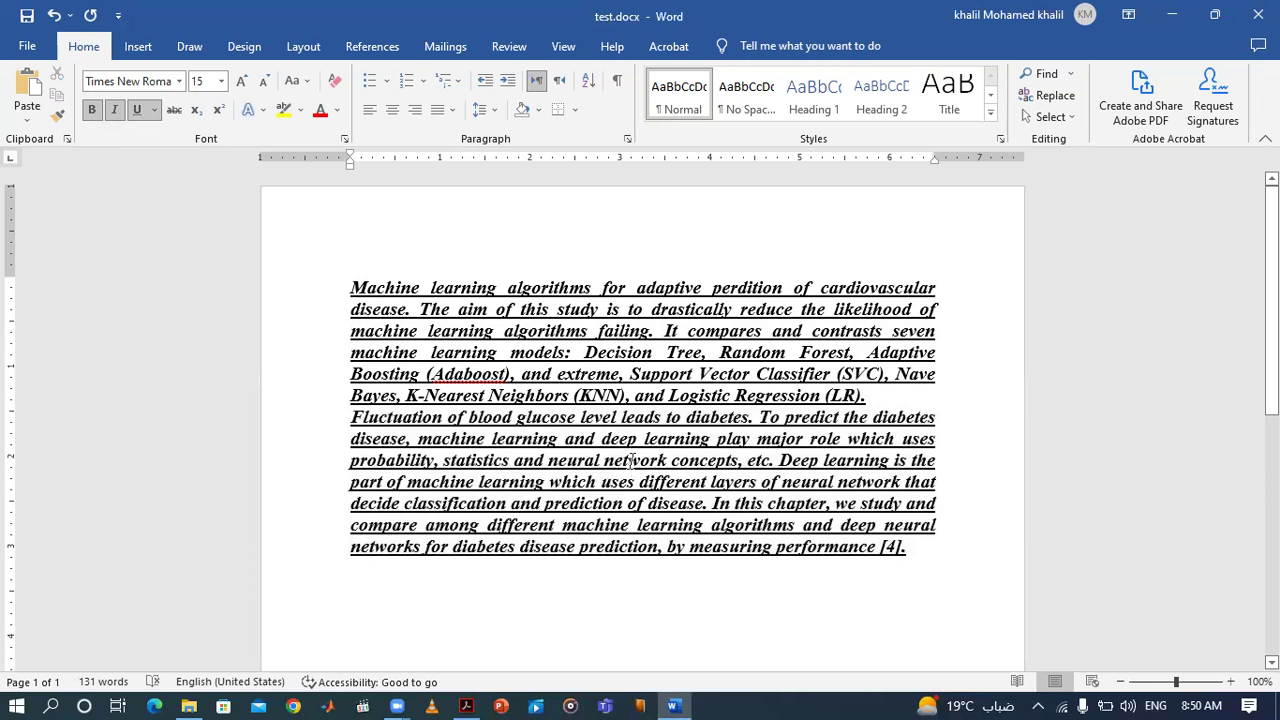
Step: Undo the second paragraph's formatting and the first paragraph's underline, keeping bold italic
key("ctrl+z")
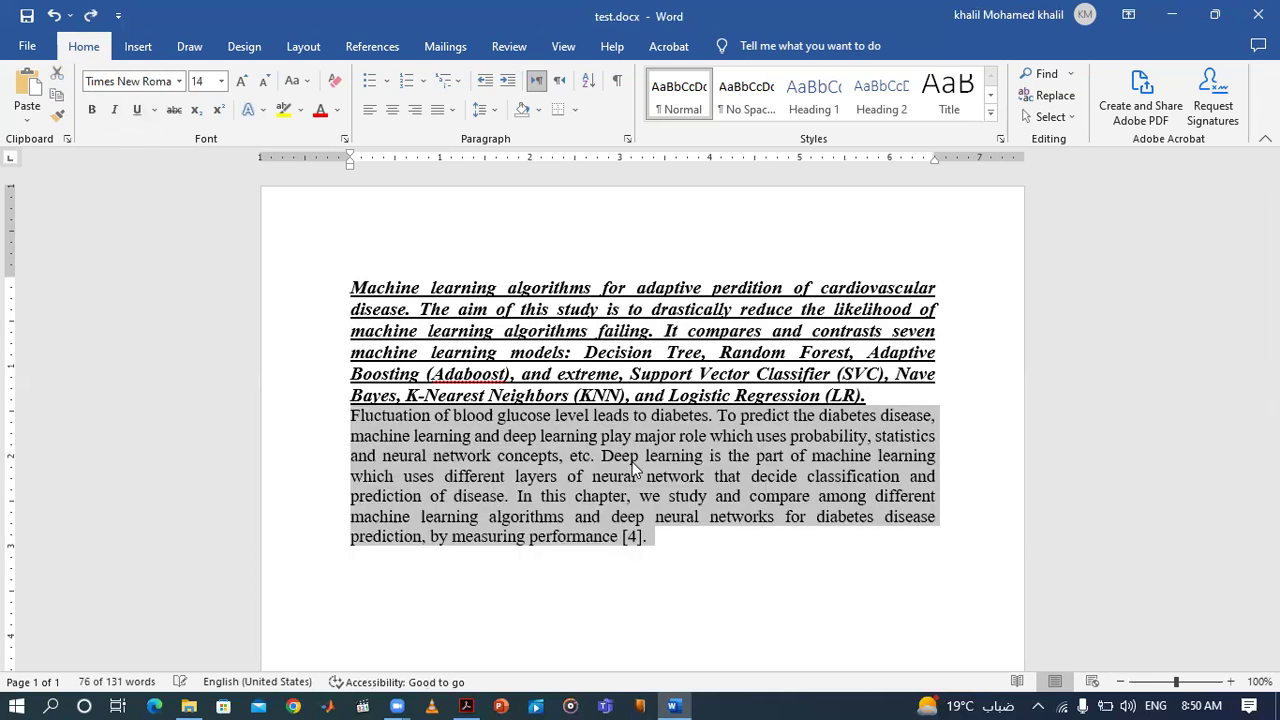
key("ctrl+y")
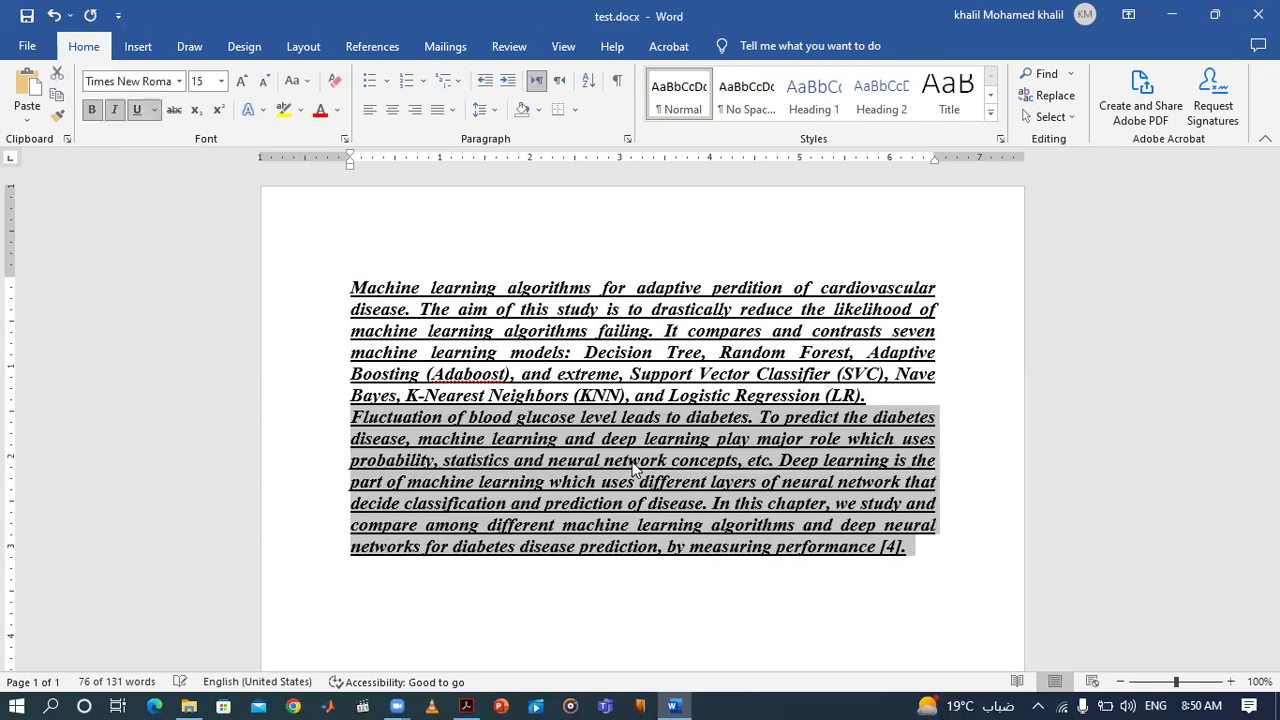
key("ctrl+z")
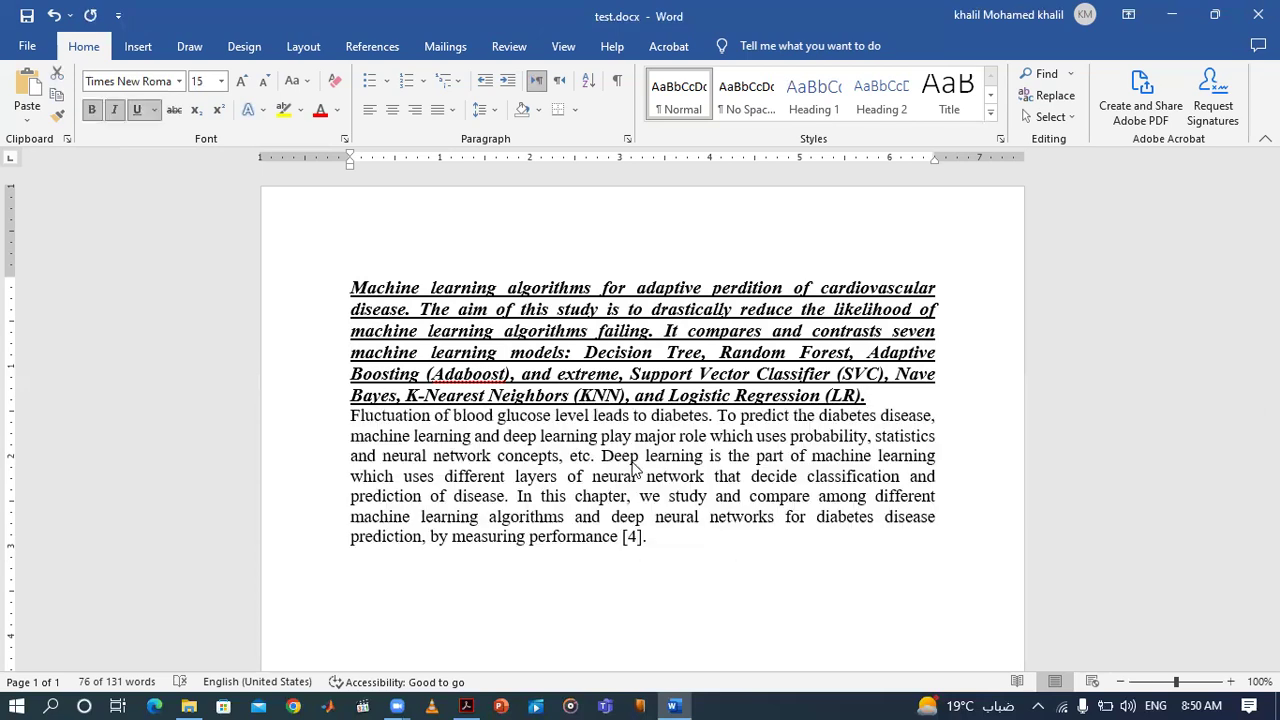
key("ctrl+z")
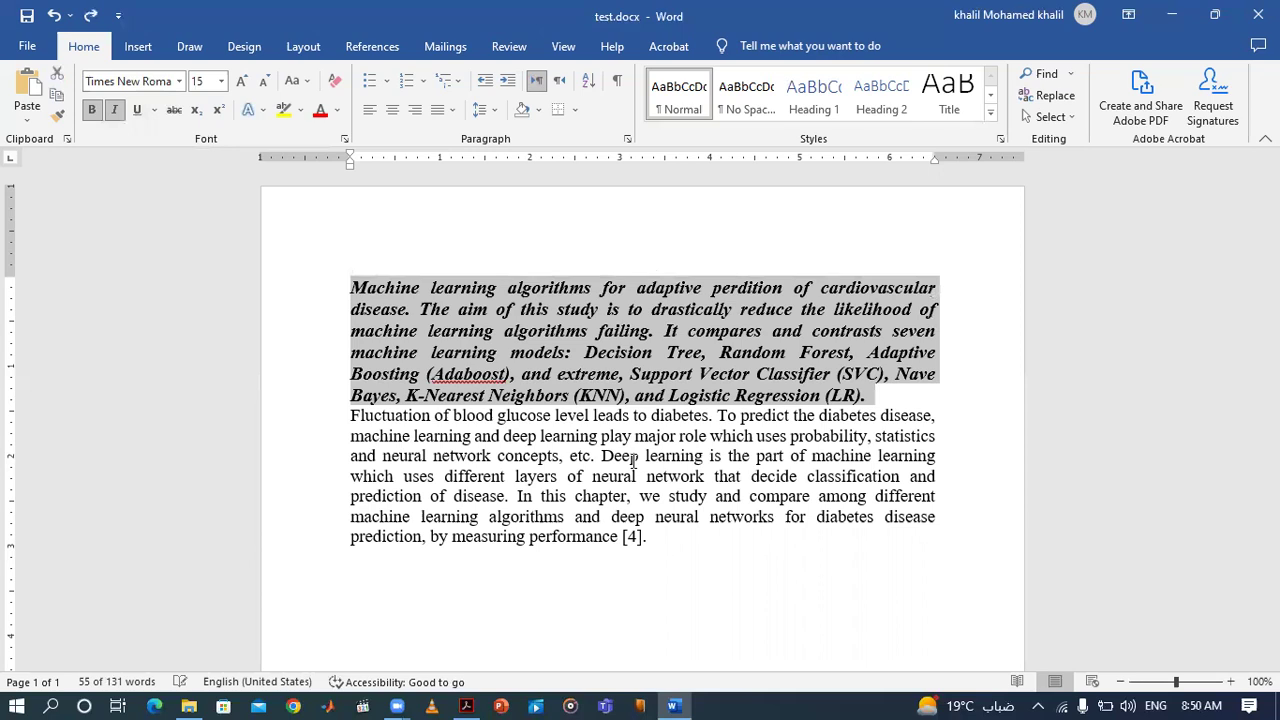
left_click(530, 432)
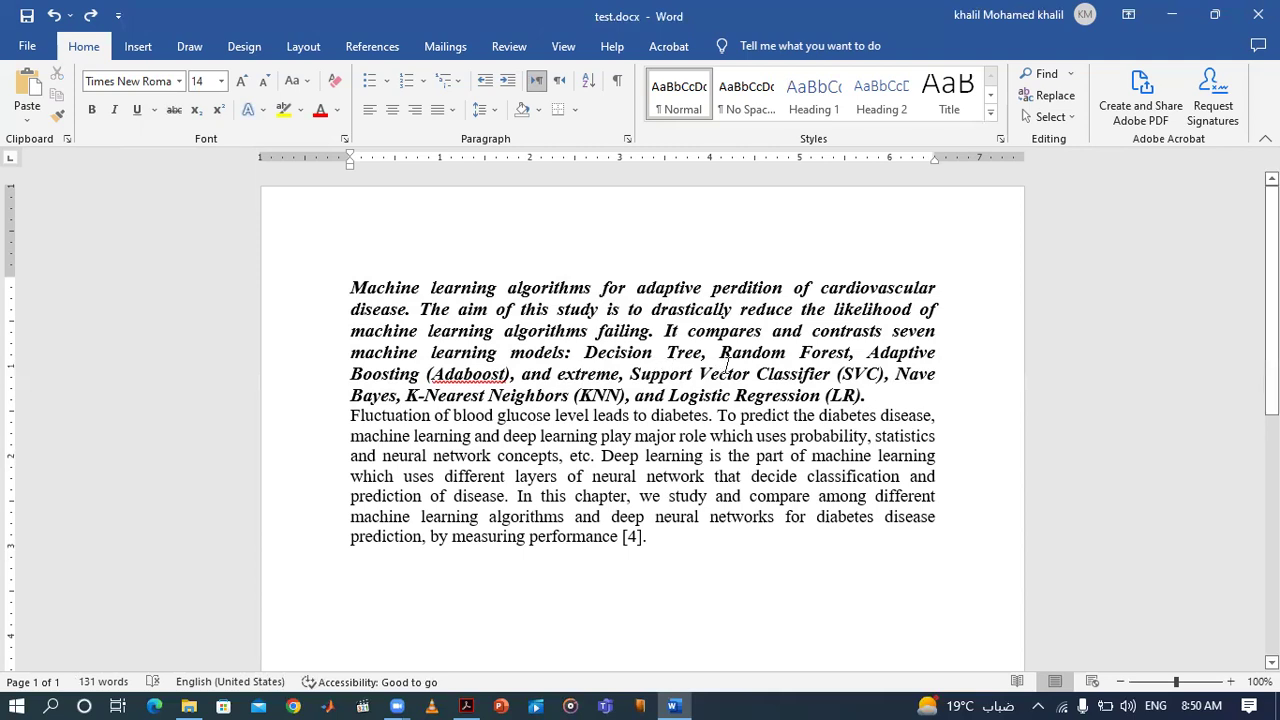
left_click_drag(868, 396, 305, 286)
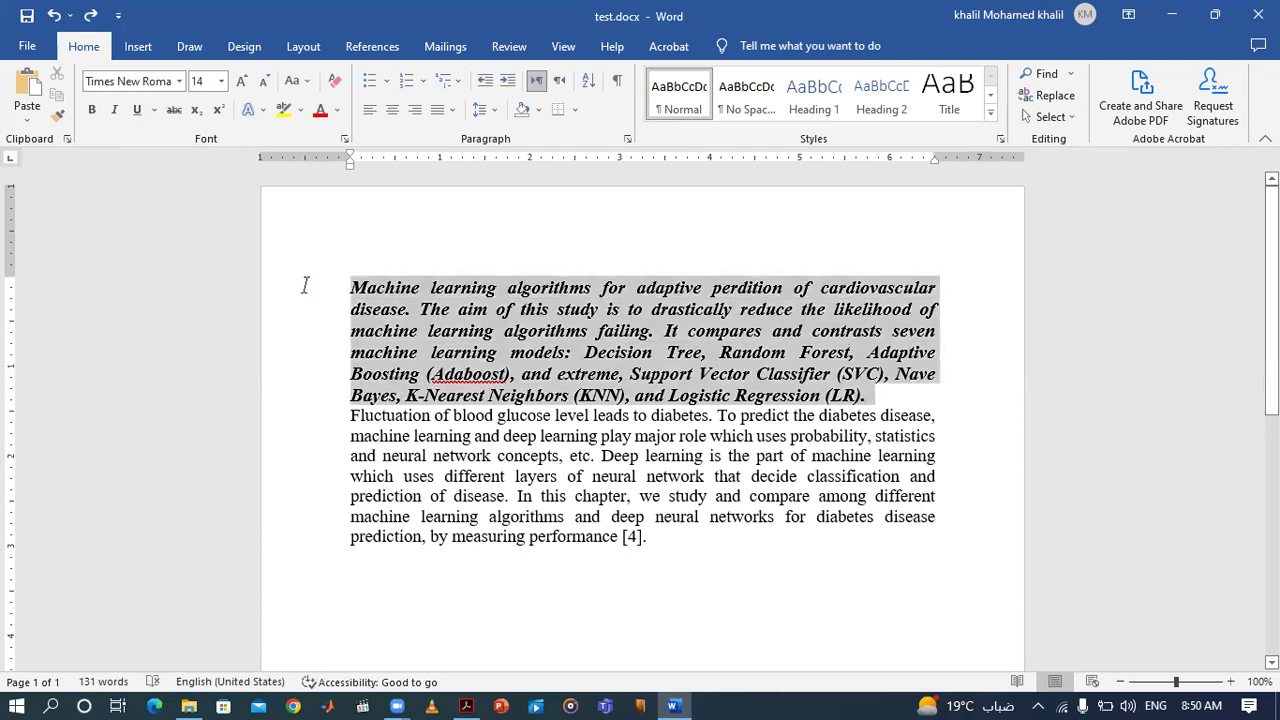
left_click(350, 287)
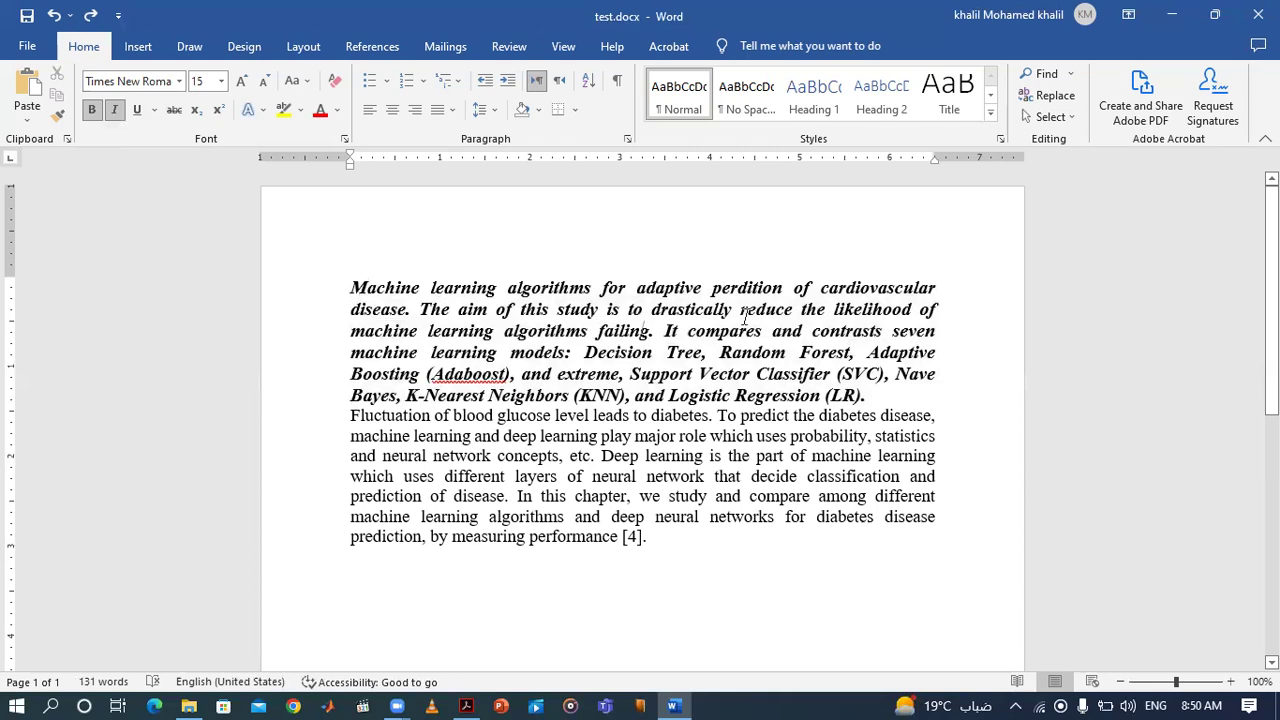
left_click_drag(745, 317, 937, 290)
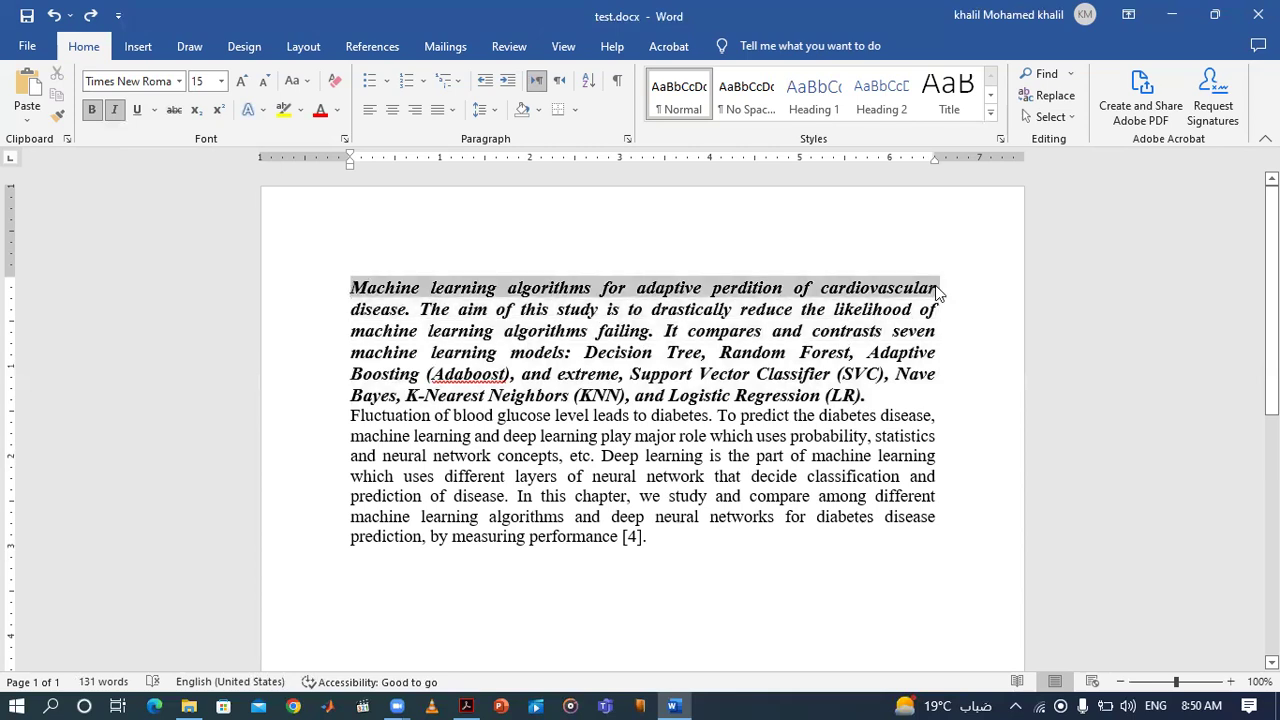
Step: Apply strikethrough to the first line, 'Machine learning' through 'cardiovascular'
left_click(177, 115)
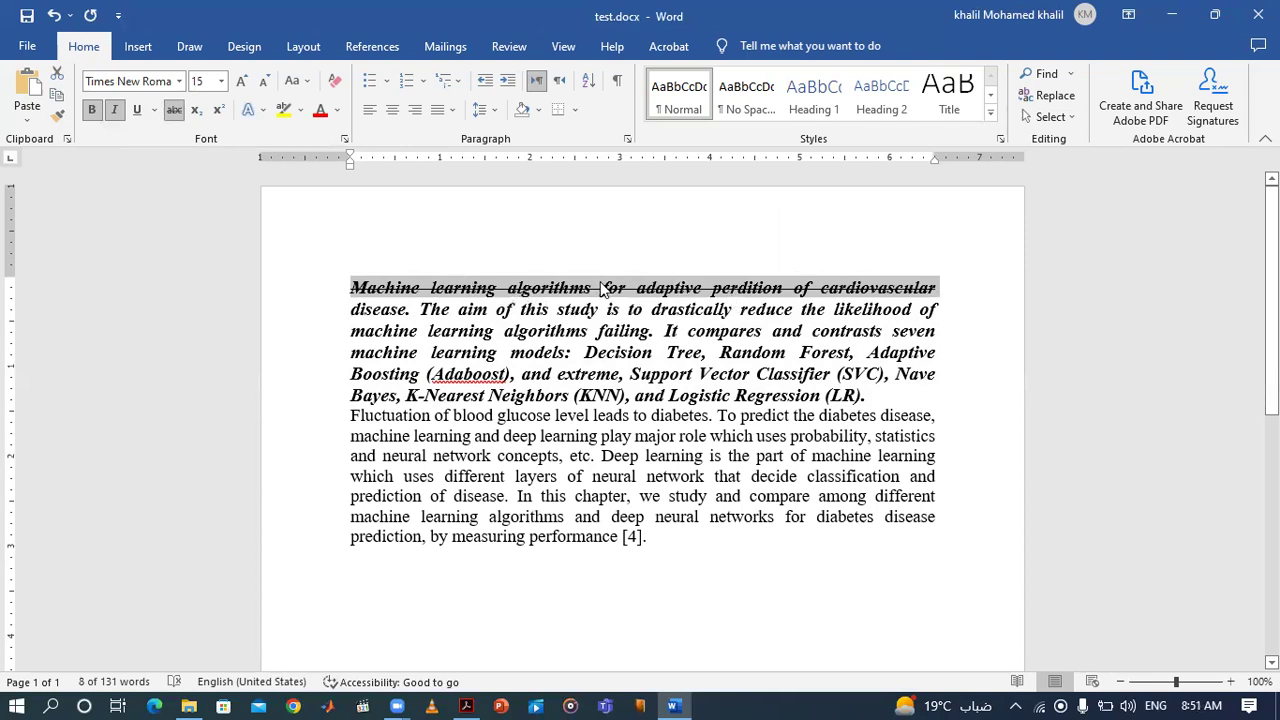
left_click(496, 300)
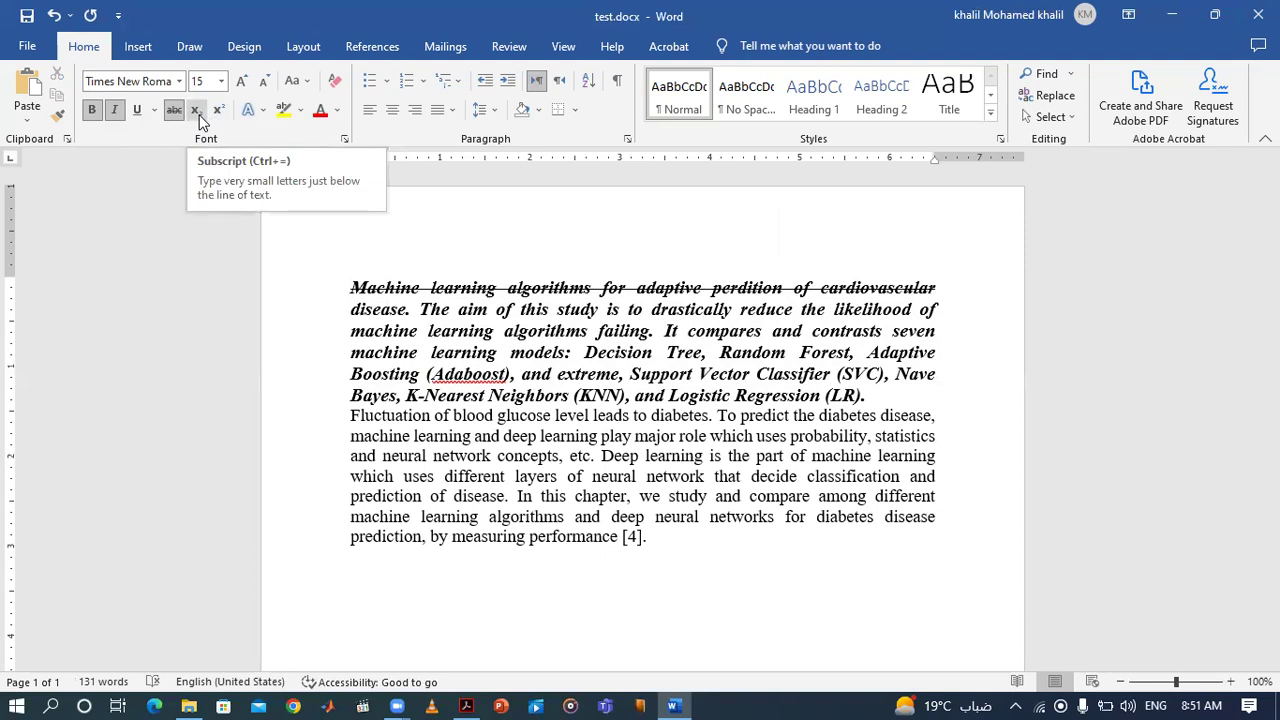
Step: Start a new line after '[4].' below the second paragraph and type X1
left_click(656, 538)
key("Return")
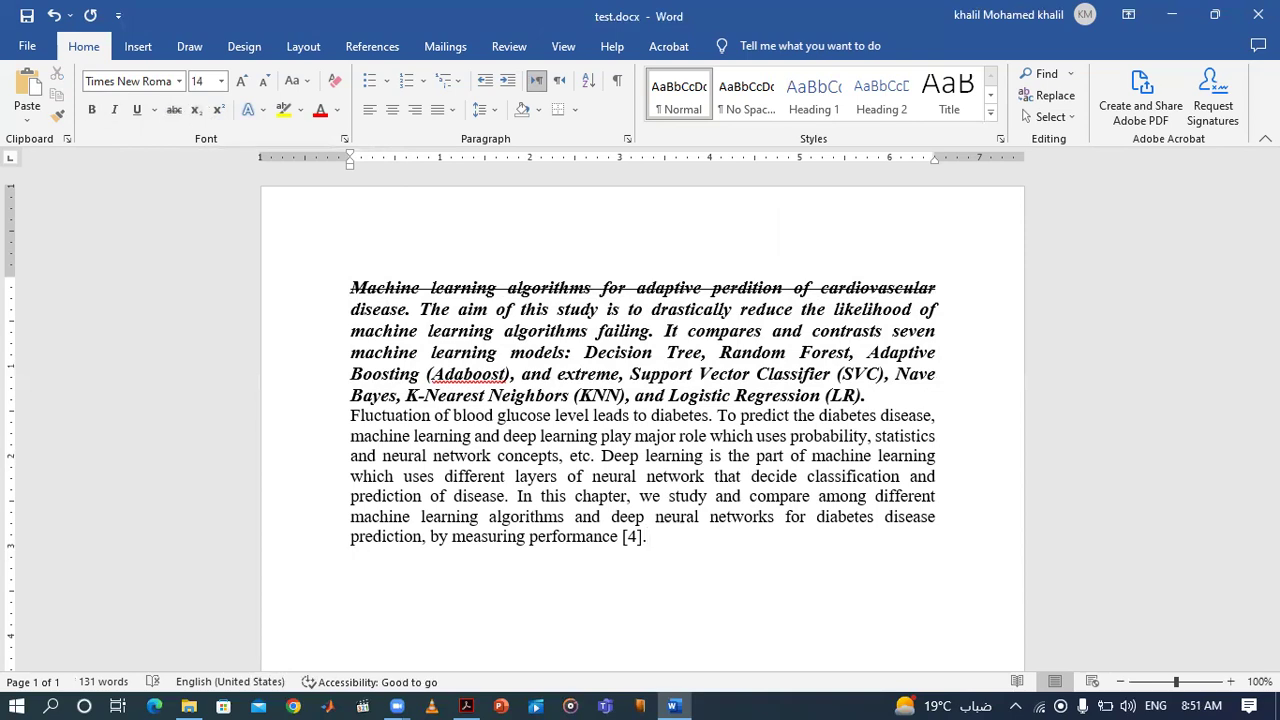
type("x")
key("BackSpace")
type("X1")
Step: Try subscript, then superscript, on the 1, then delete it so only X remains
key("shift+Left")
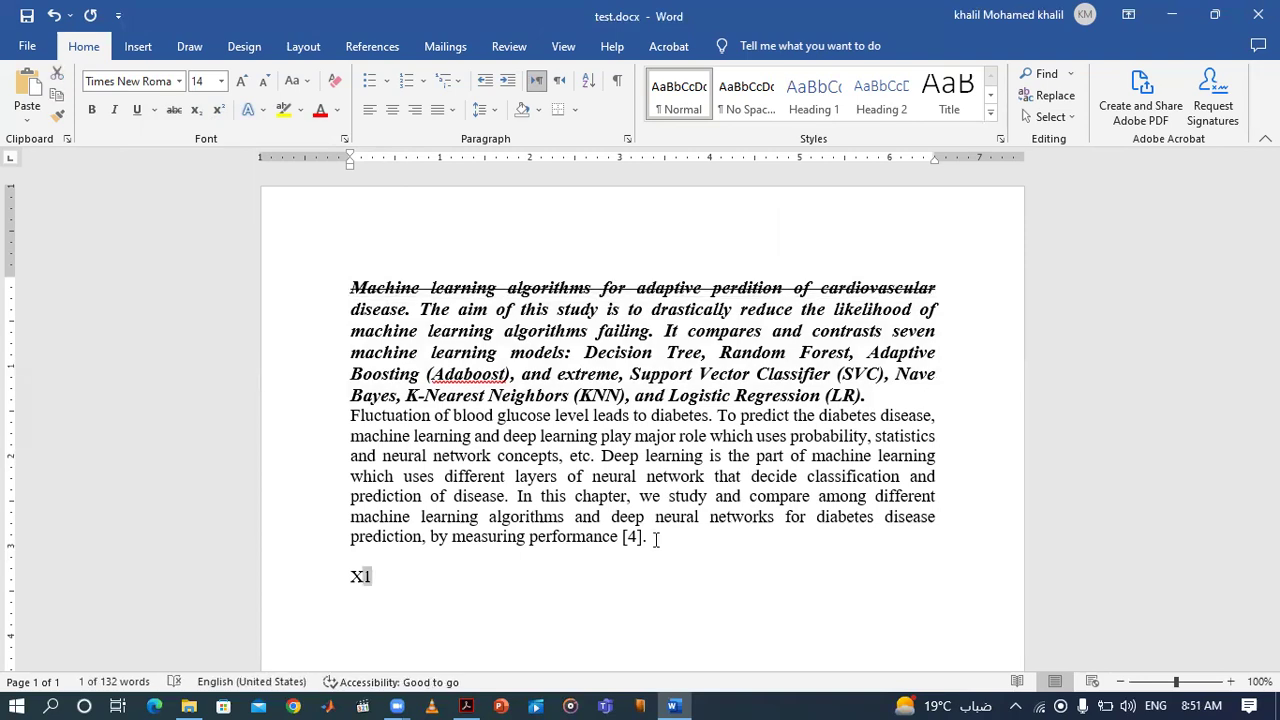
key("ctrl+equal")
left_click(197, 112)
left_click(197, 112)
left_click(197, 112)
left_click(197, 112)
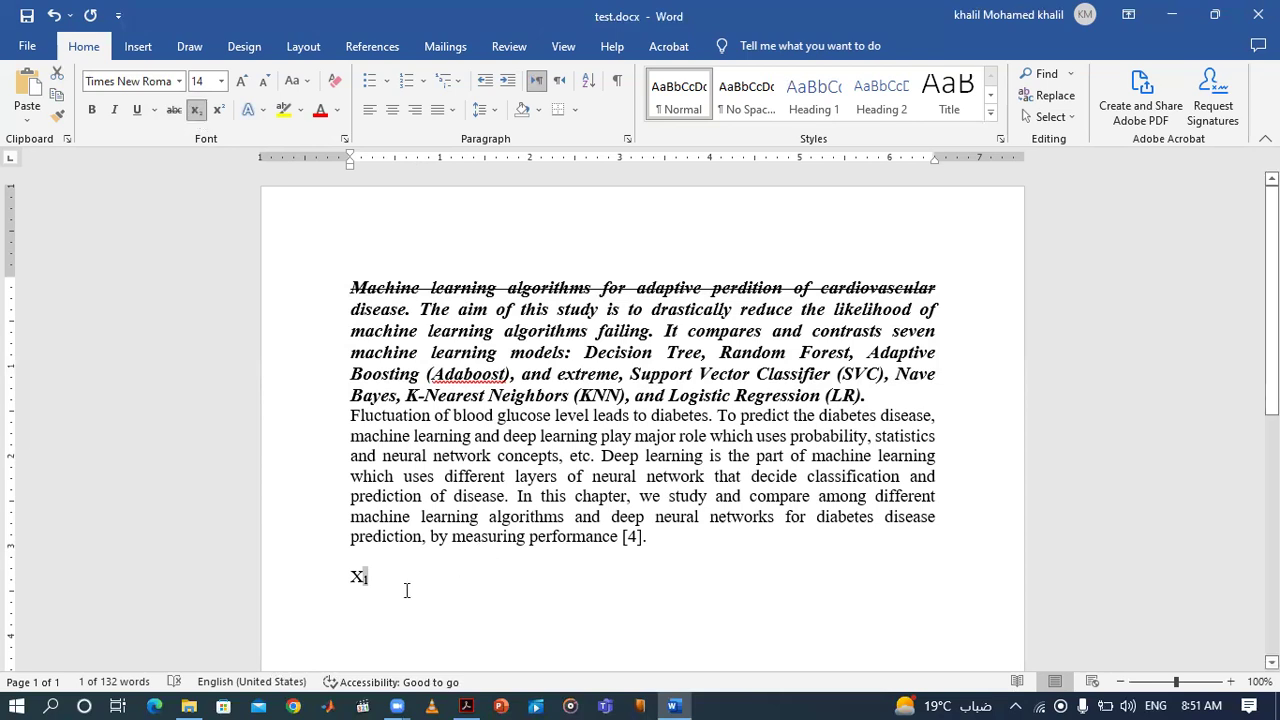
left_click(219, 110)
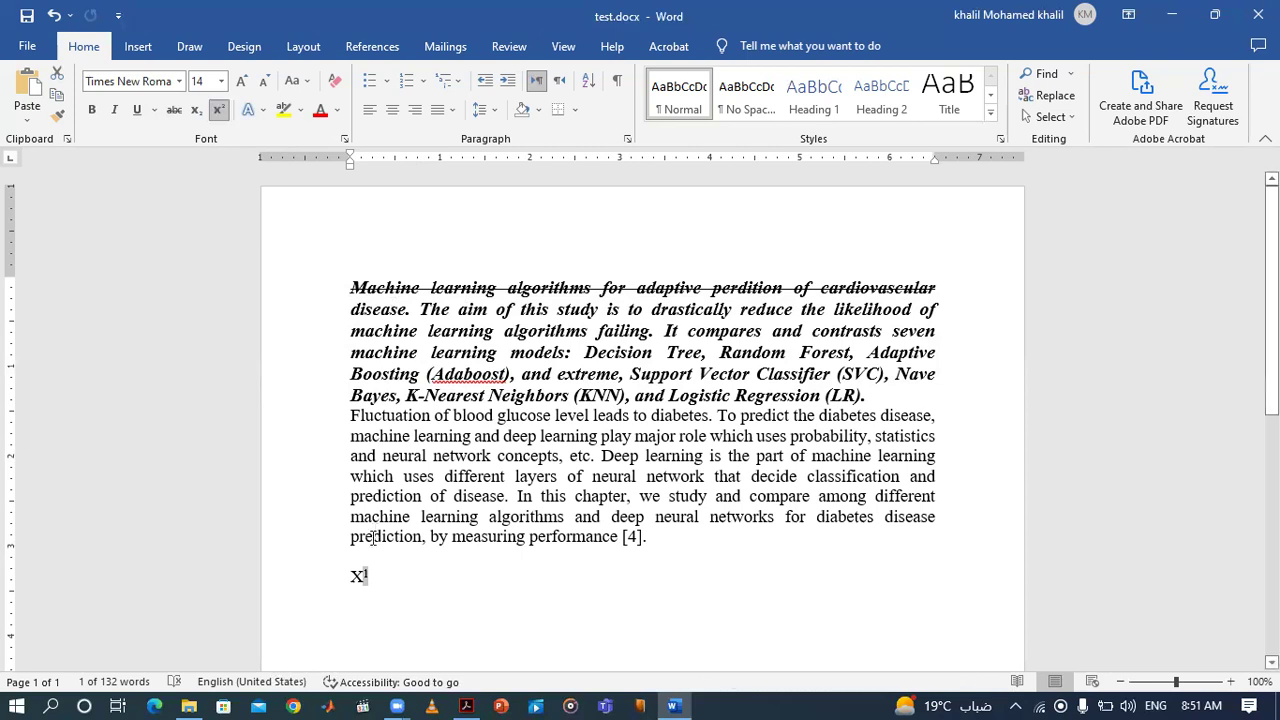
left_click(371, 575)
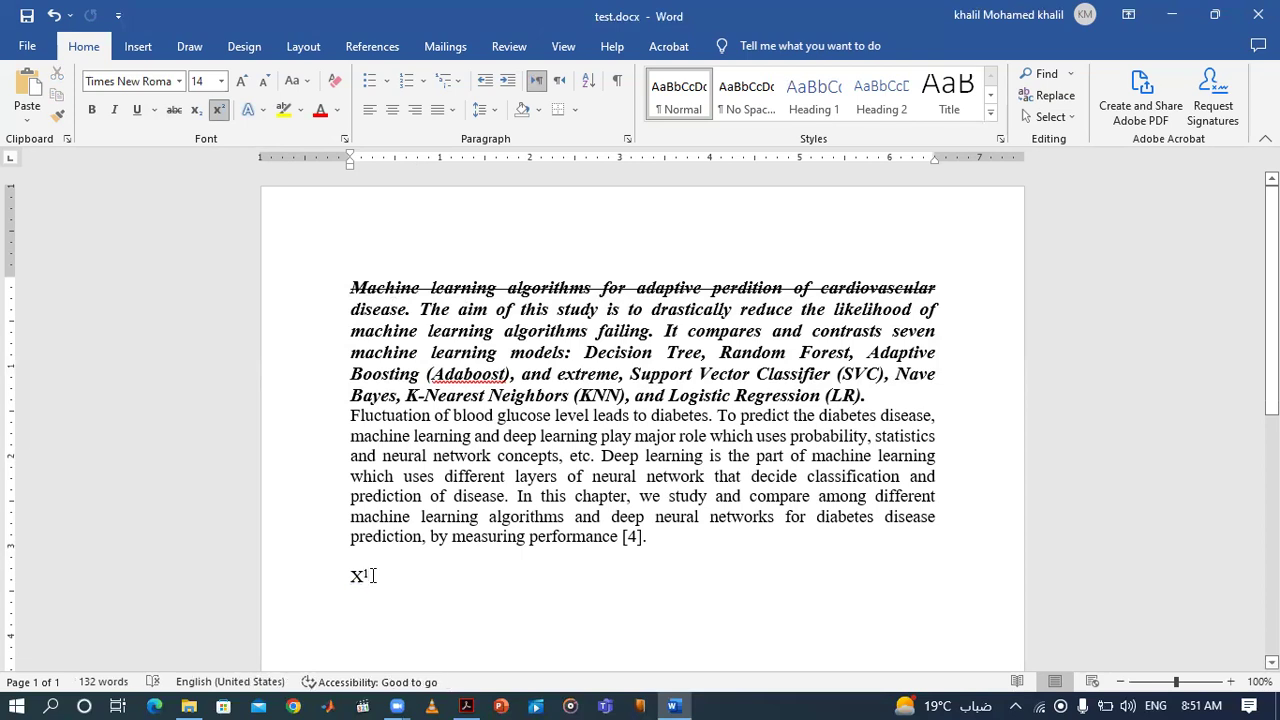
key("BackSpace")
Step: Replace the X with a 1 followed by the name, fixing a typo
double_click(356, 575)
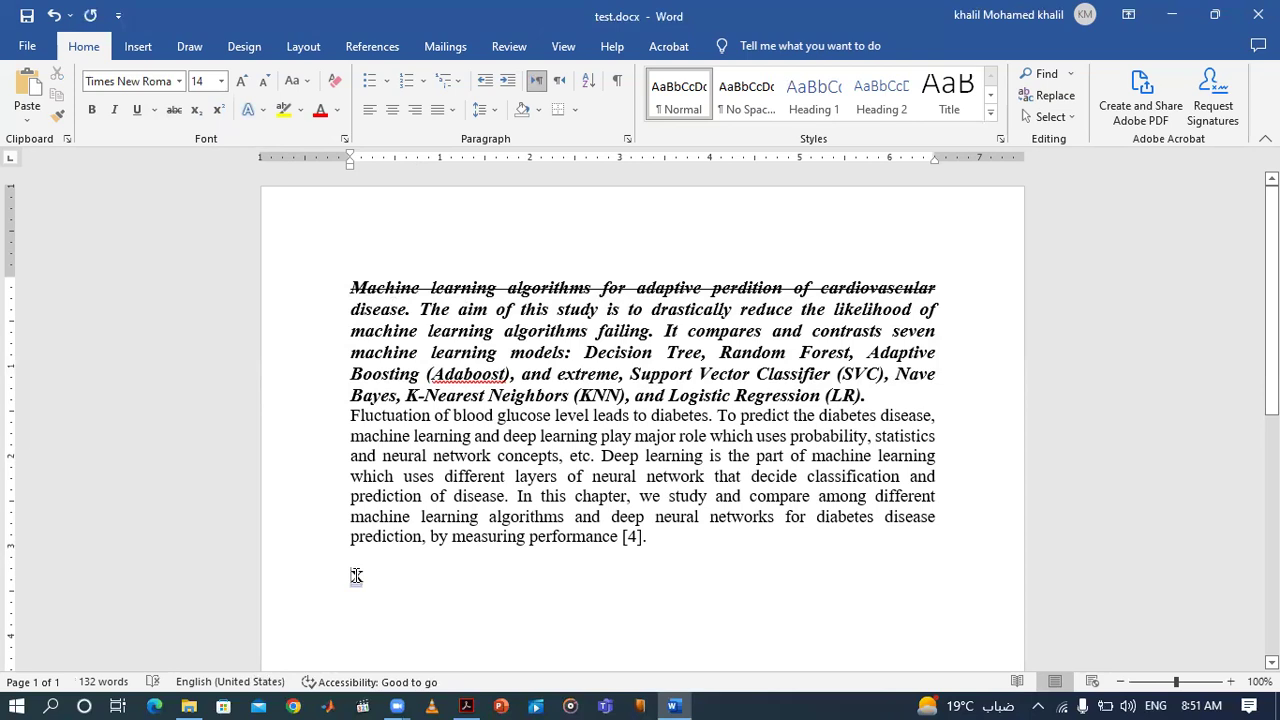
type("1")
type("kha")
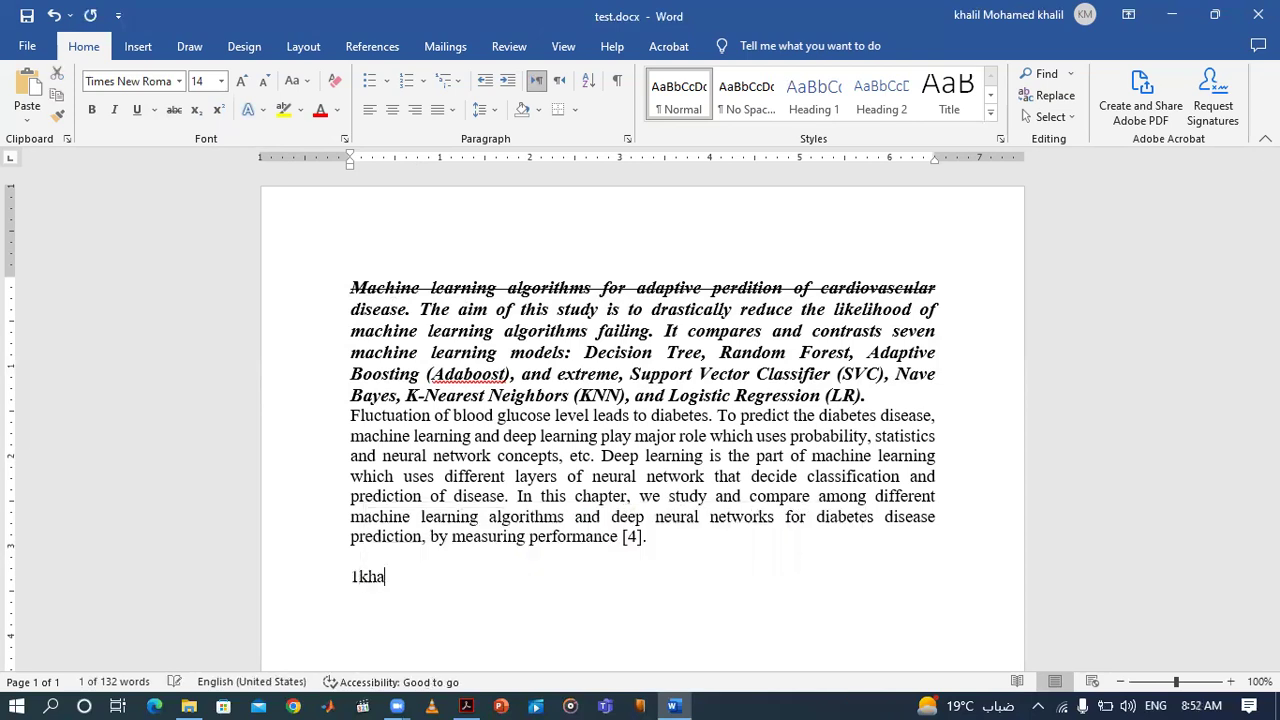
type("lil")
key("BackSpace")
type("il")
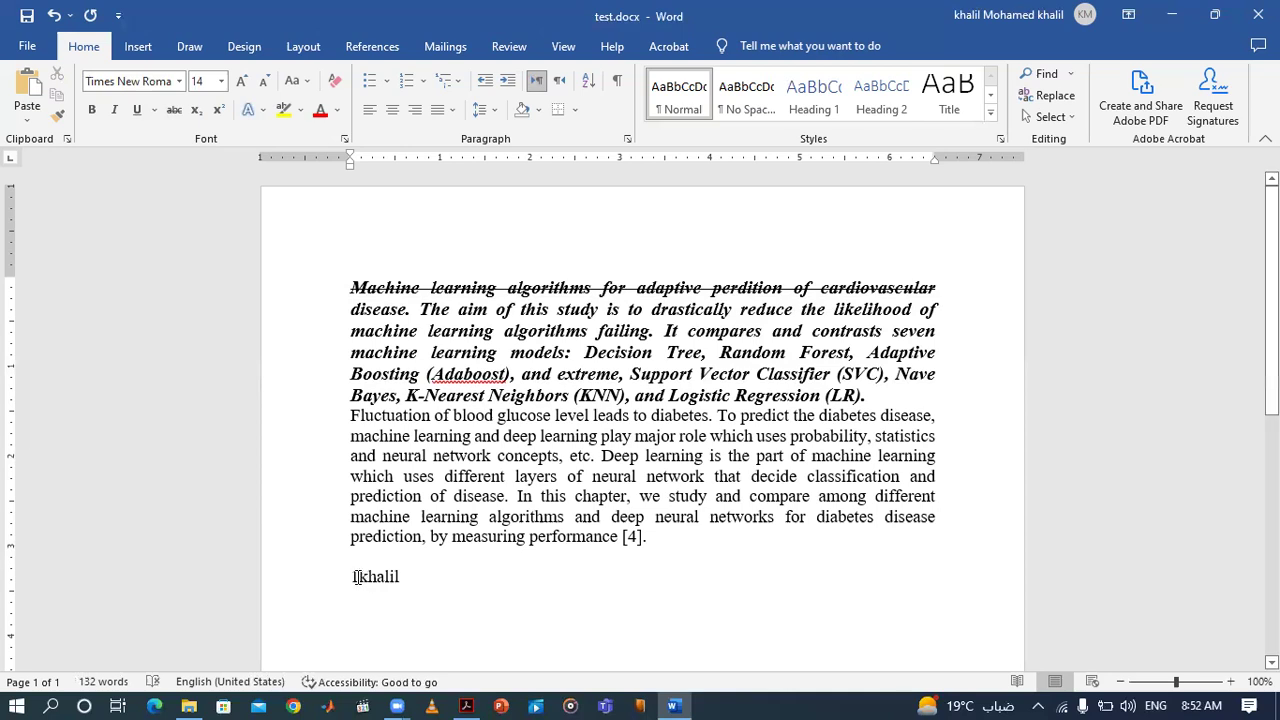
Step: Make the 1 before the name superscript with Ctrl+Shift+=, ending raised
left_click_drag(351, 577, 359, 577)
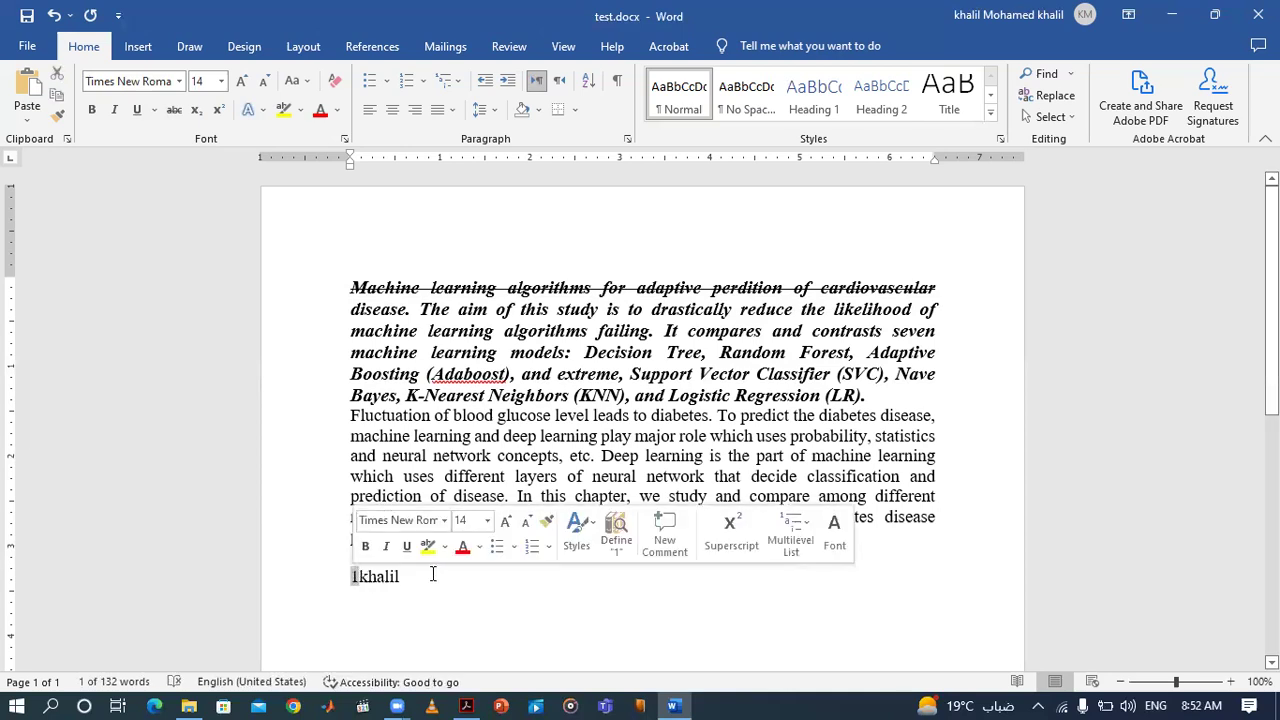
left_click(218, 110)
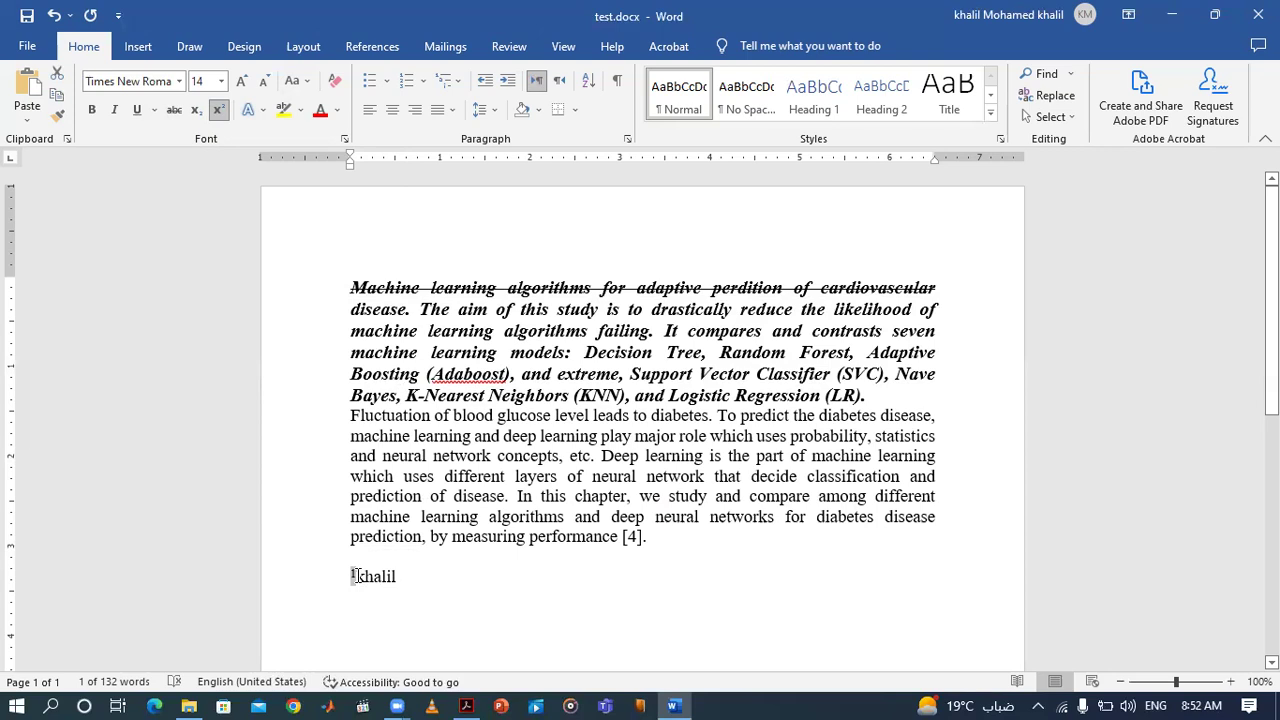
key("ctrl+shift+plus")
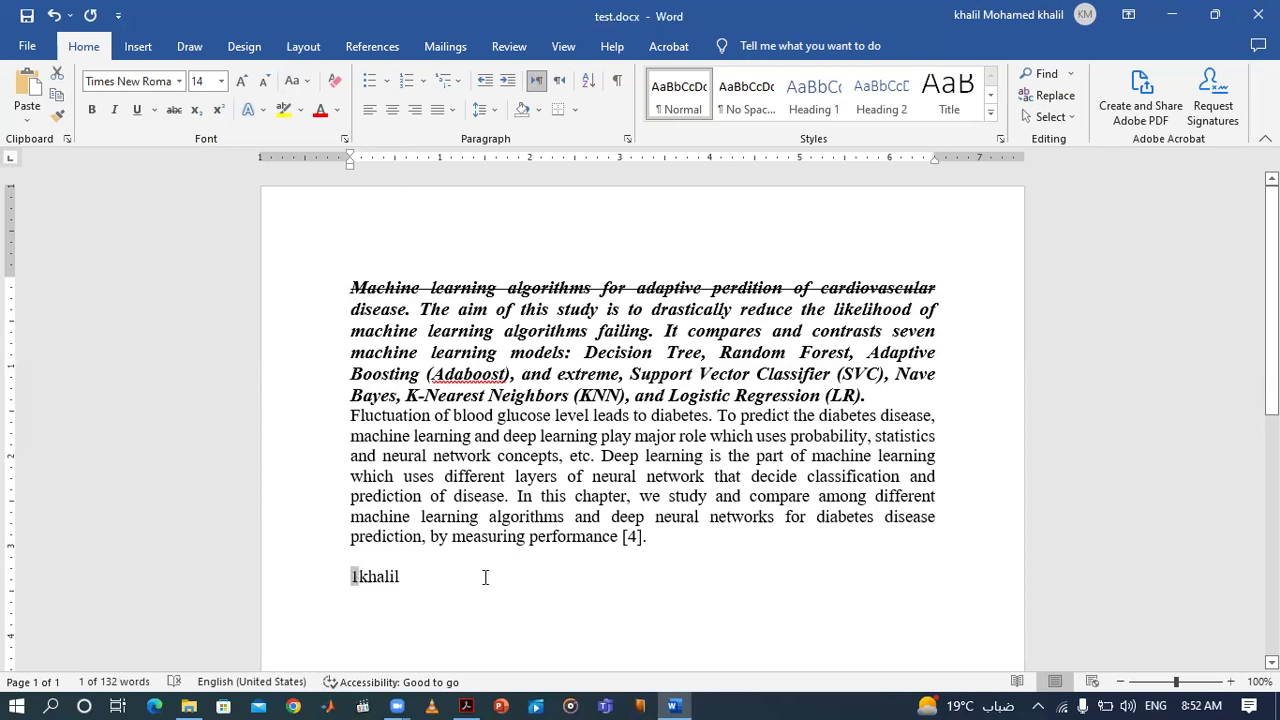
key("ctrl+shift+plus")
key("ctrl+shift+plus")
key("ctrl+shift+plus")
key("ctrl+shift+plus")
key("ctrl+shift+plus")
key("ctrl+shift+plus")
key("ctrl+shift+plus")
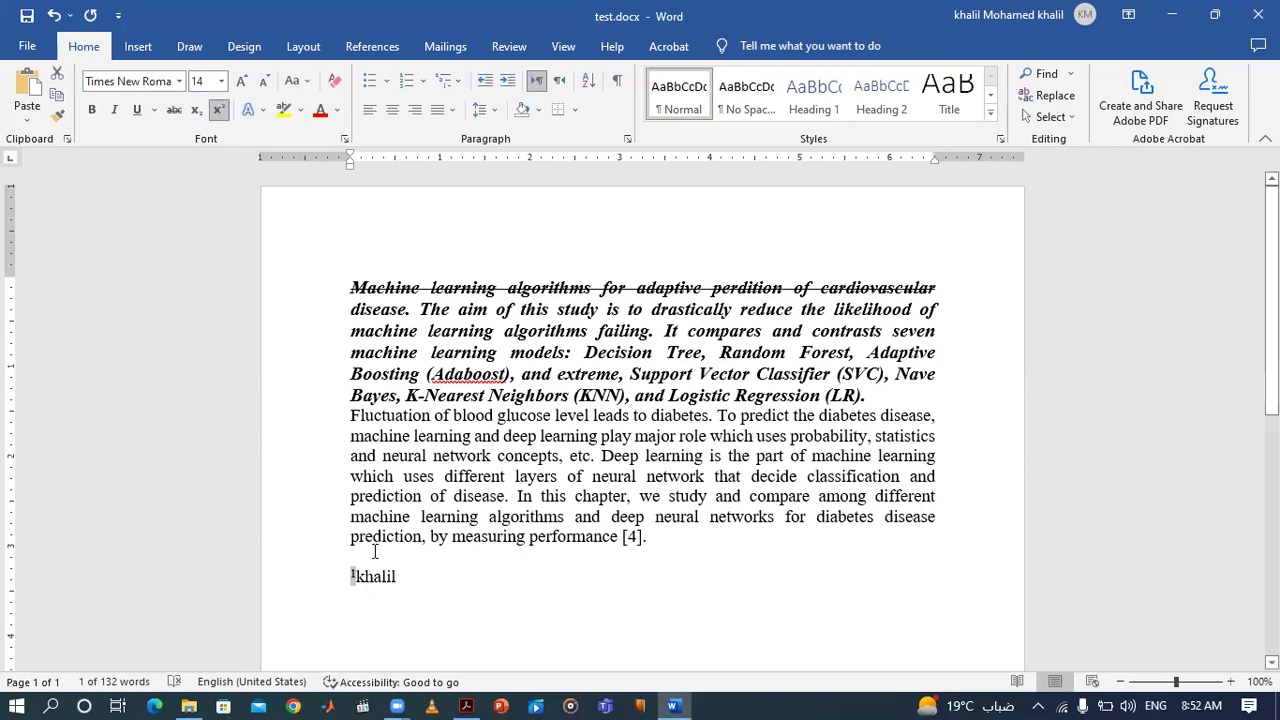
key("ctrl+shift+plus")
key("ctrl+shift+plus")
key("ctrl+shift+plus")
key("ctrl+shift+plus")
key("ctrl+shift+plus")
key("ctrl+shift+plus")
key("ctrl+shift+plus")
key("ctrl+shift+plus")
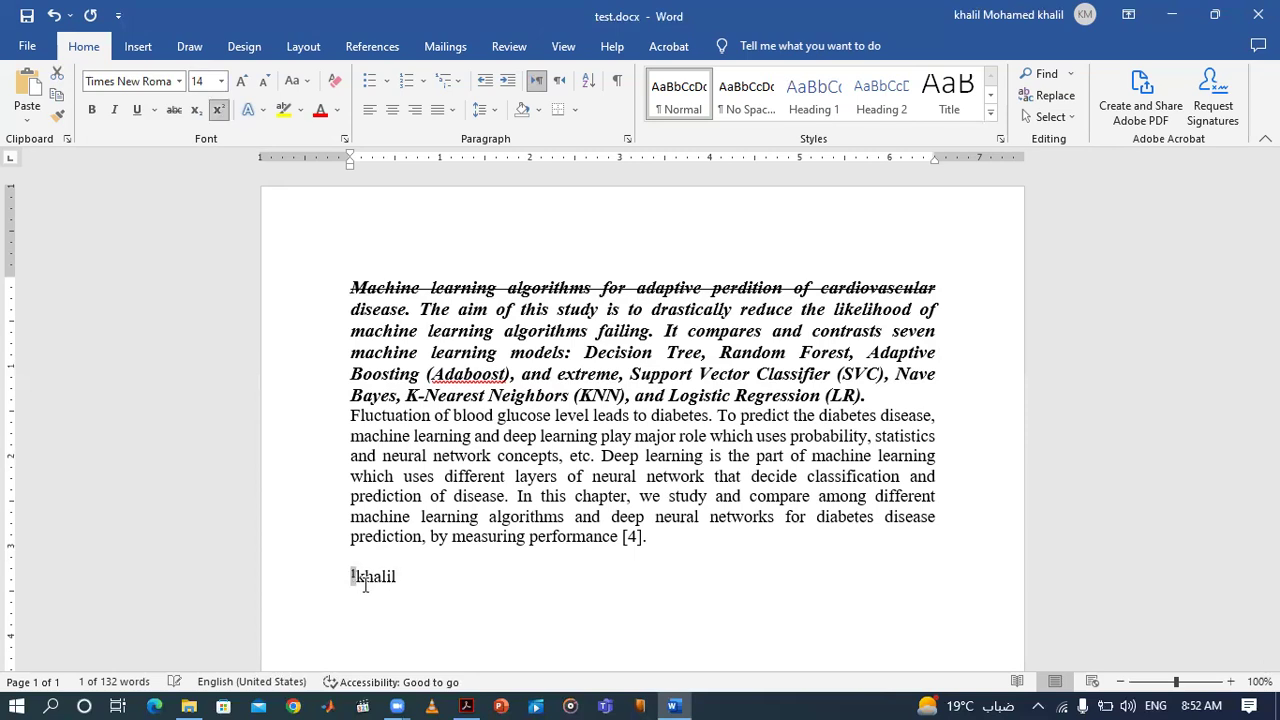
left_click(413, 570)
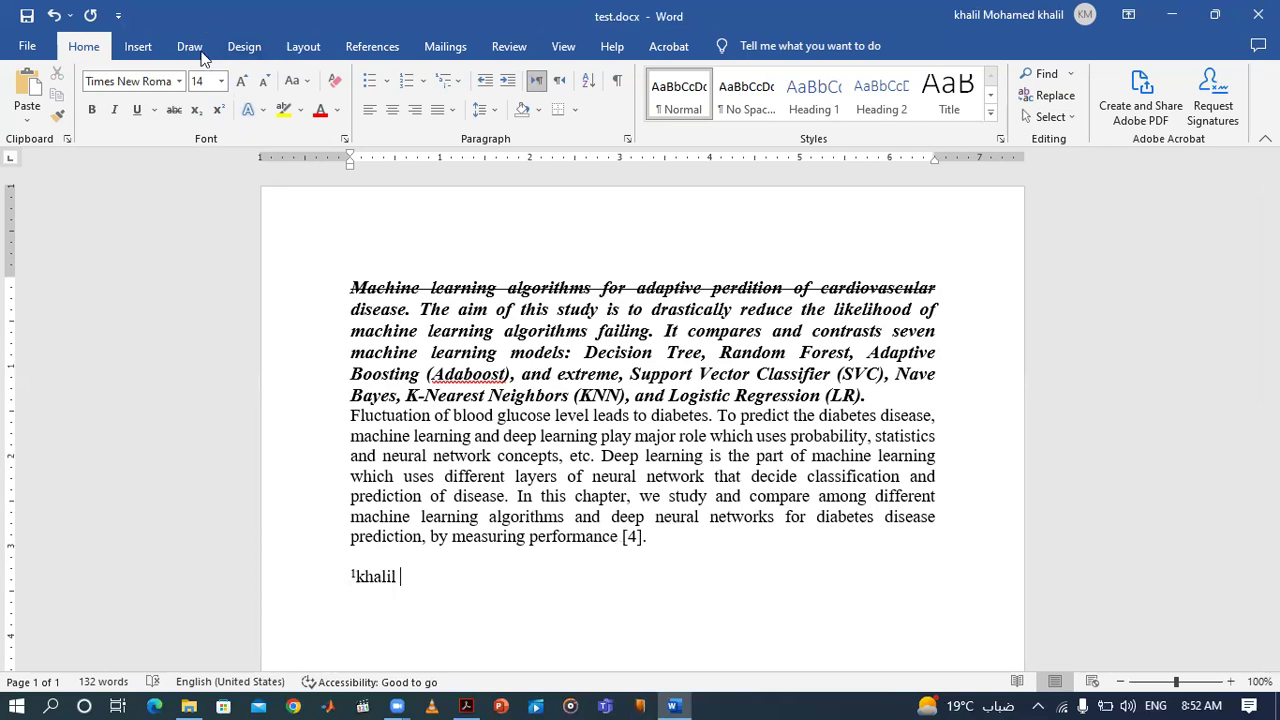
left_click(200, 83)
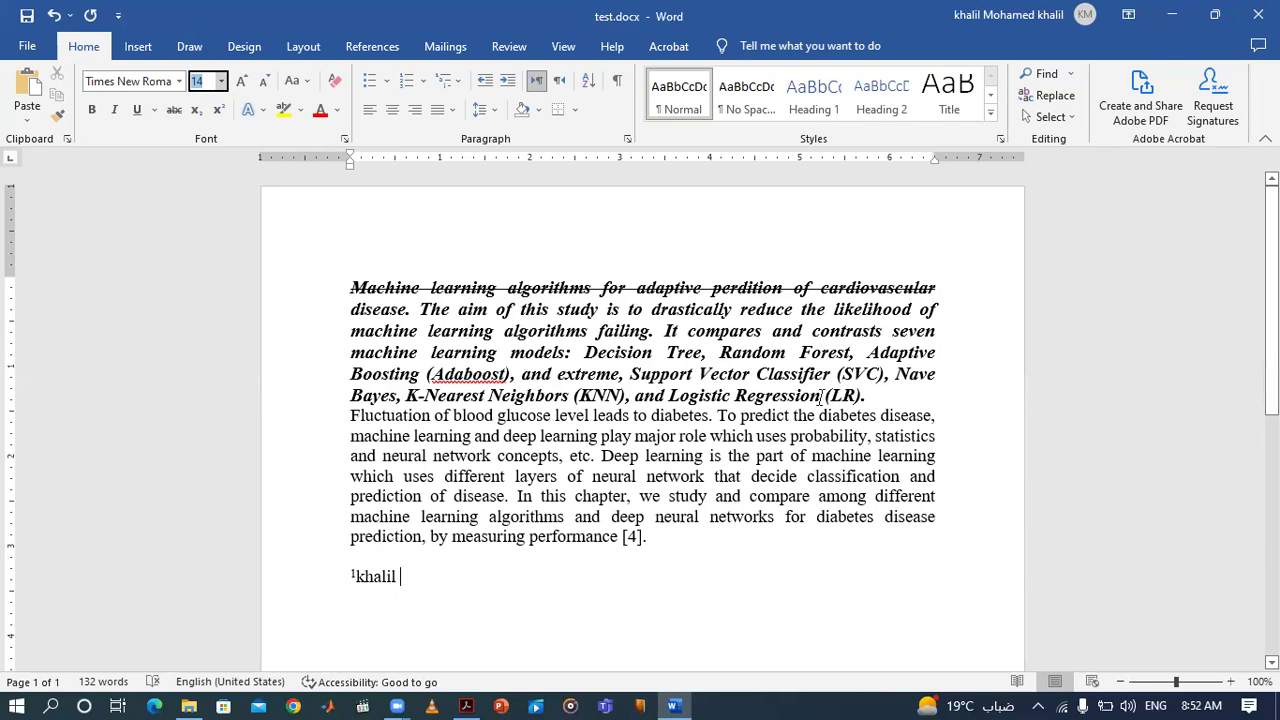
Step: Select the first paragraph and grow its text up to 36 pt with Grow Font
left_click_drag(866, 393, 352, 288)
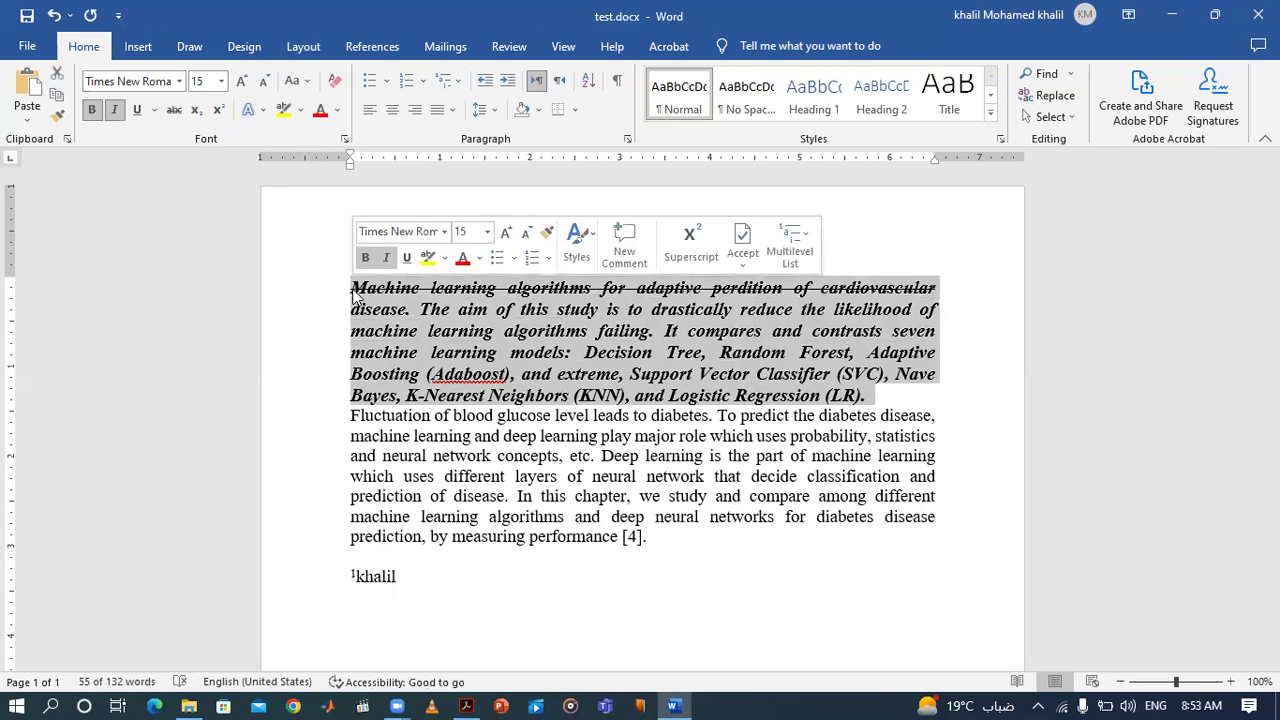
left_click(241, 92)
left_click(241, 92)
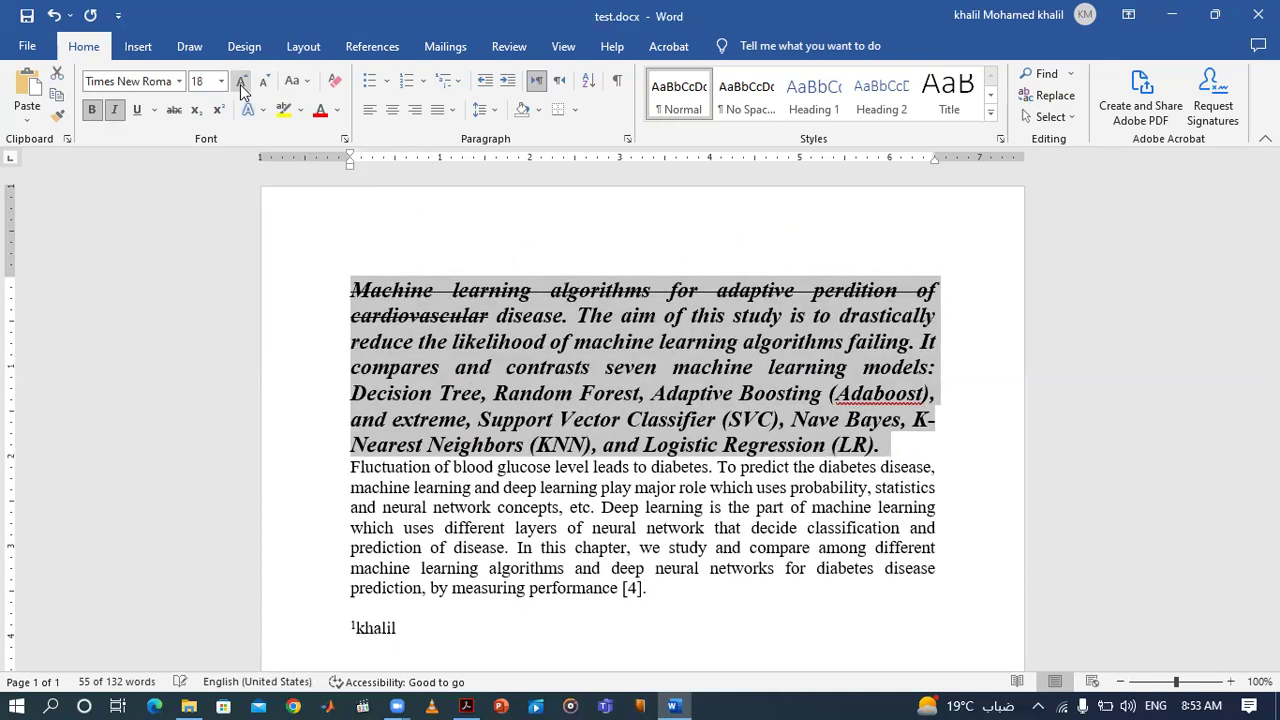
left_click(241, 92)
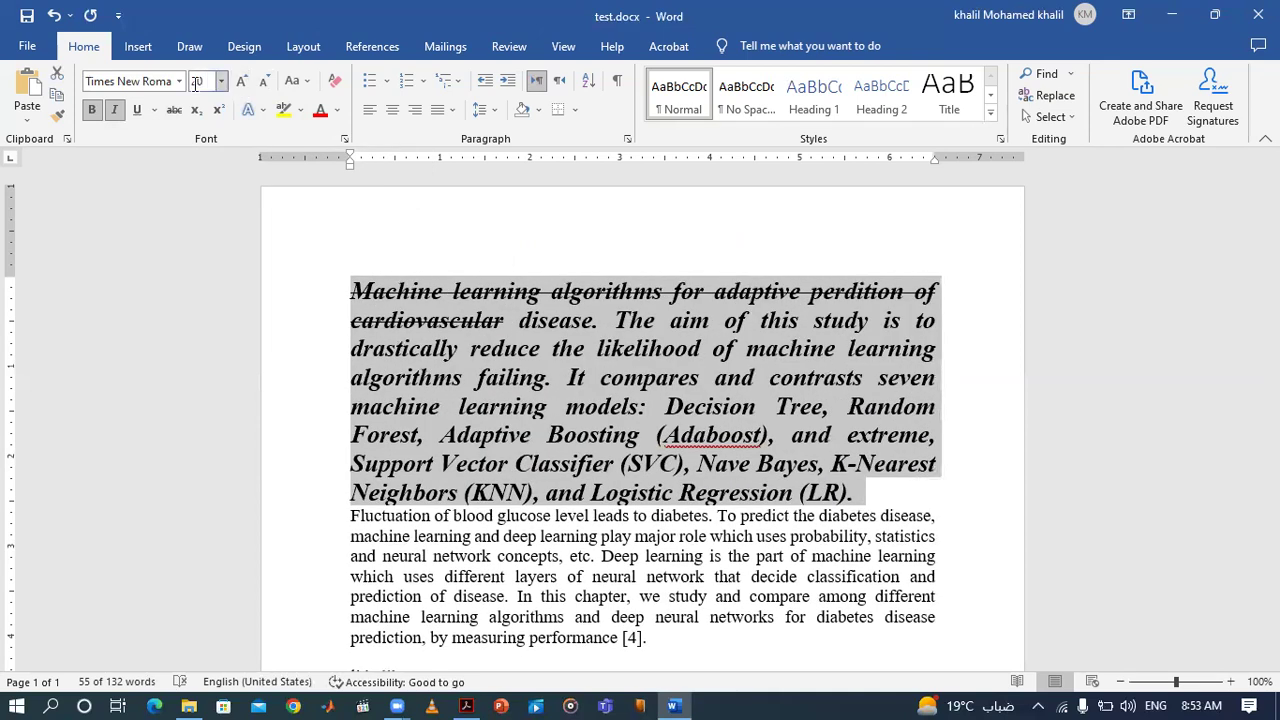
left_click(241, 84)
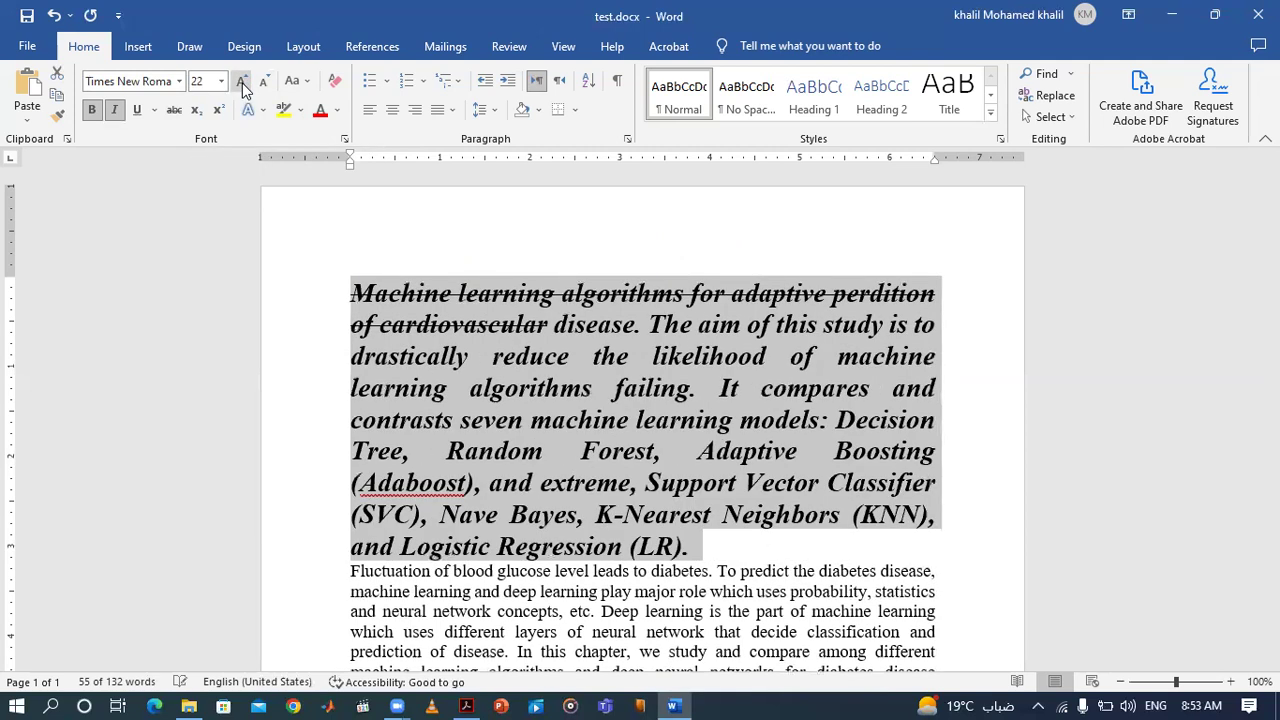
left_click(242, 84)
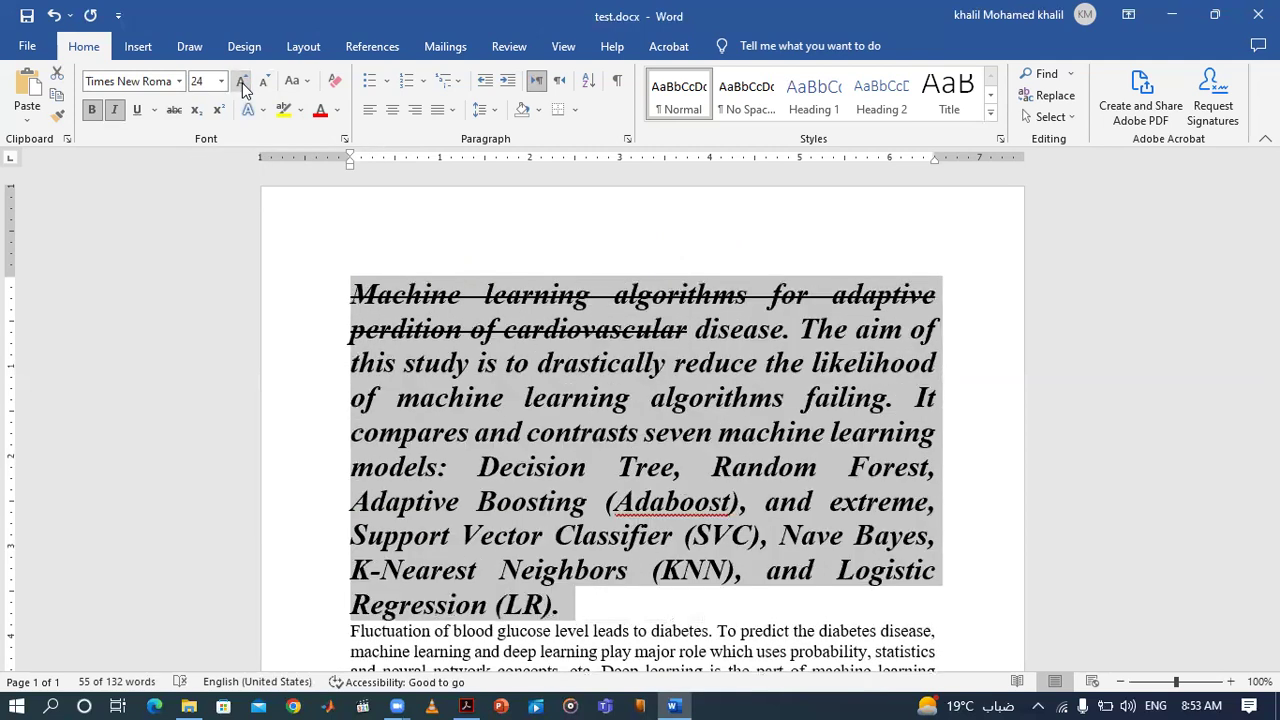
left_click(242, 84)
left_click(242, 84)
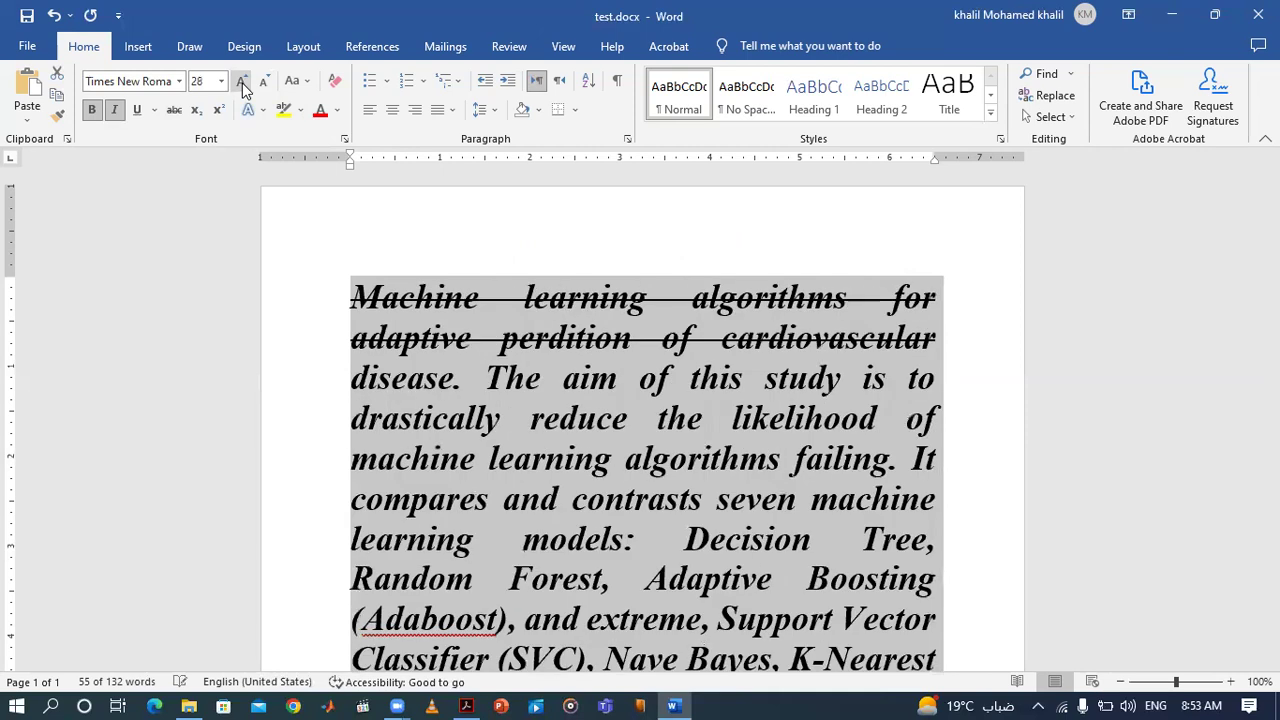
left_click(242, 84)
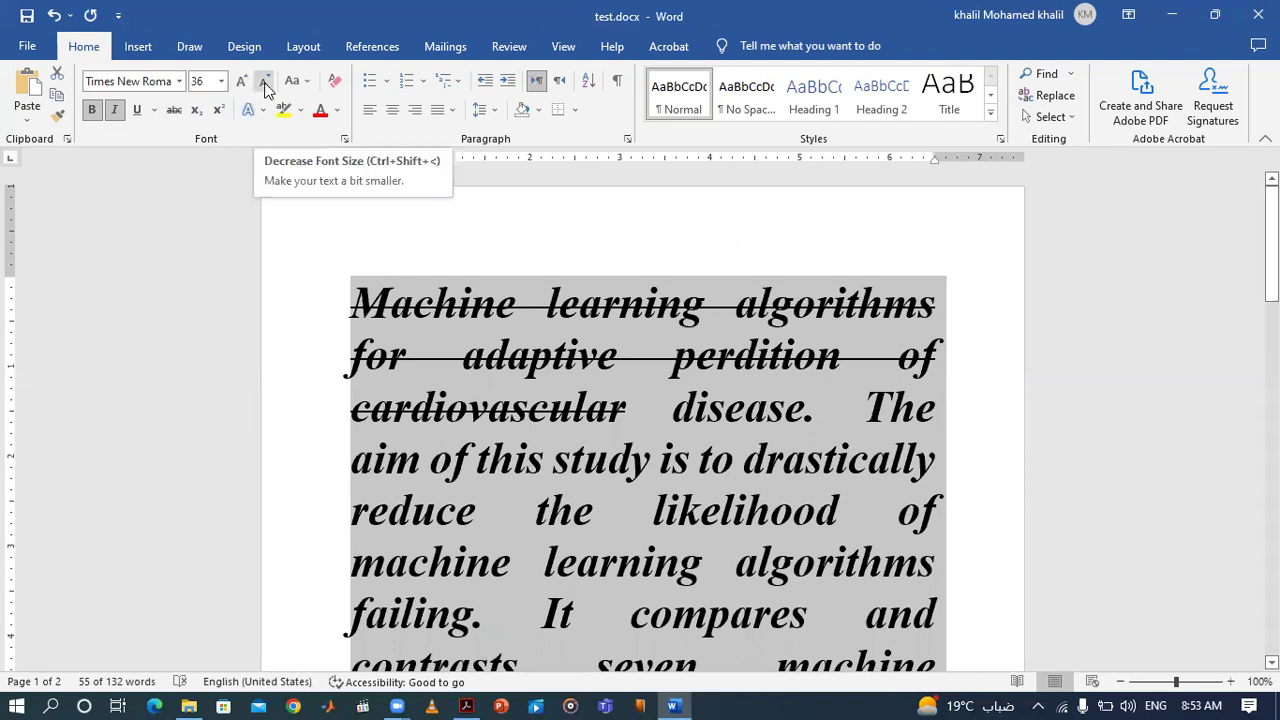
Step: Shrink the first paragraph's text back down to 14 pt with Shrink Font
left_click(265, 81)
left_click(265, 81)
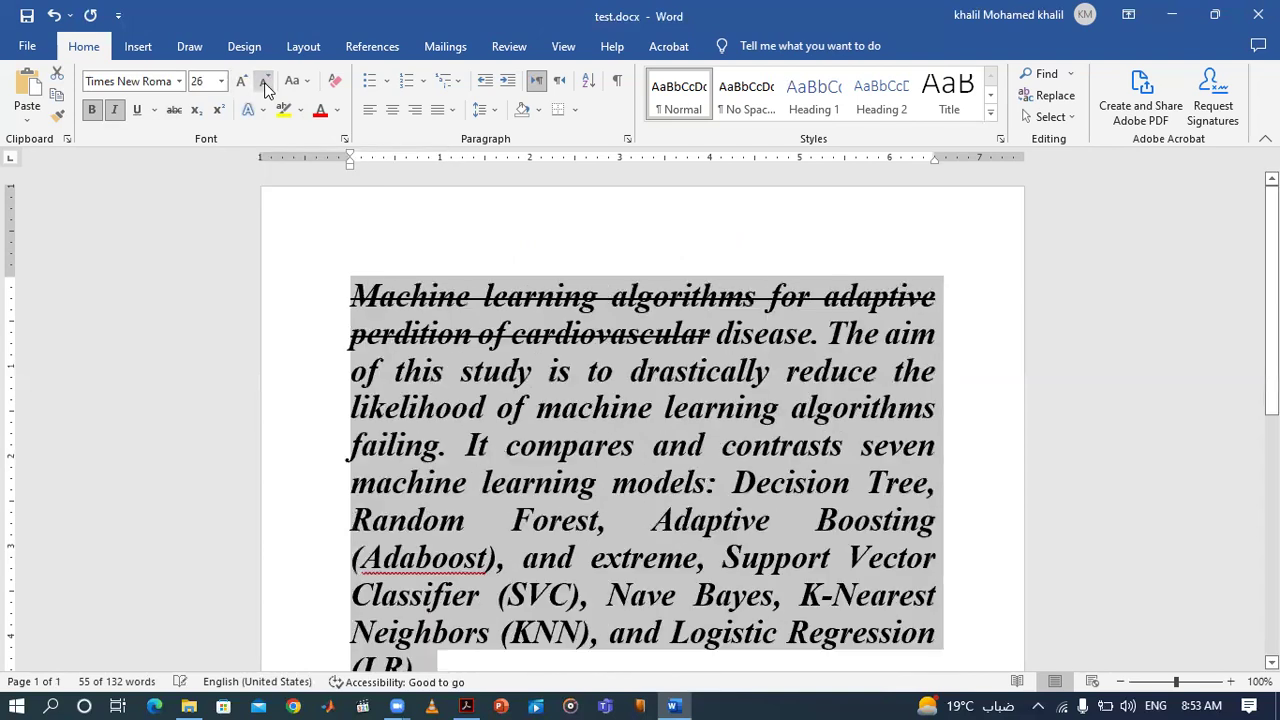
left_click(265, 83)
left_click(265, 83)
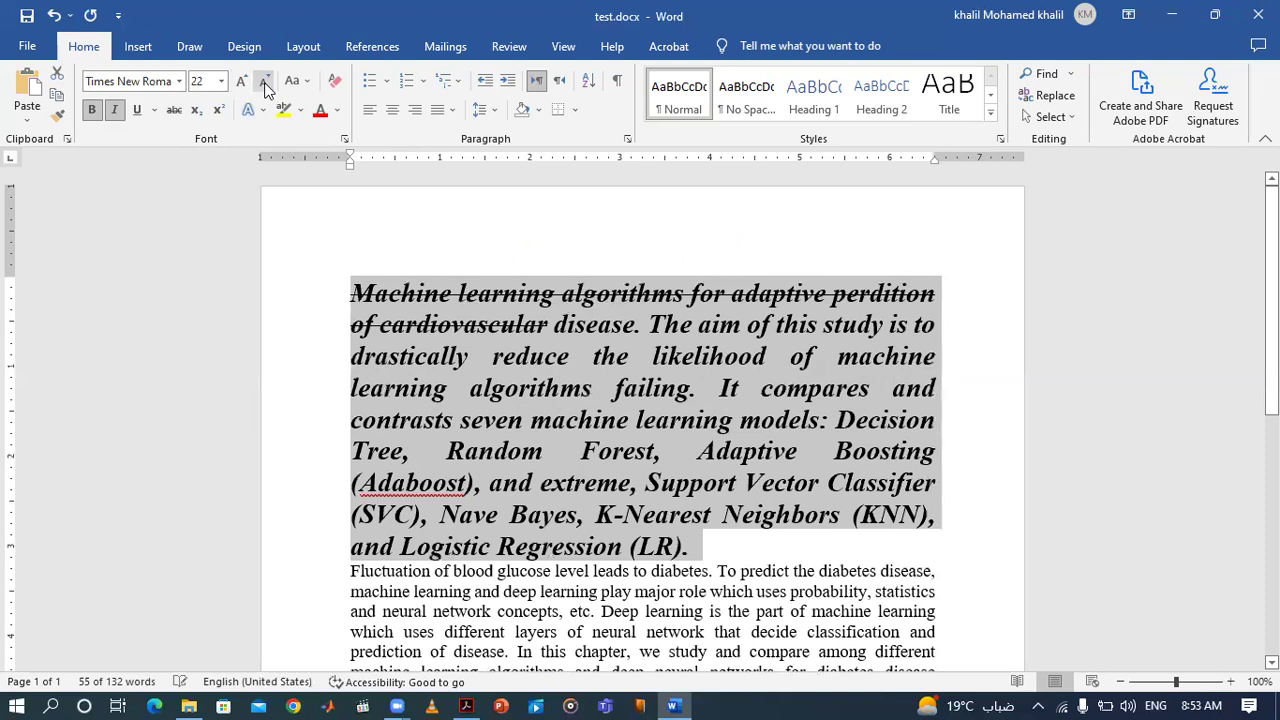
left_click(265, 83)
left_click(265, 83)
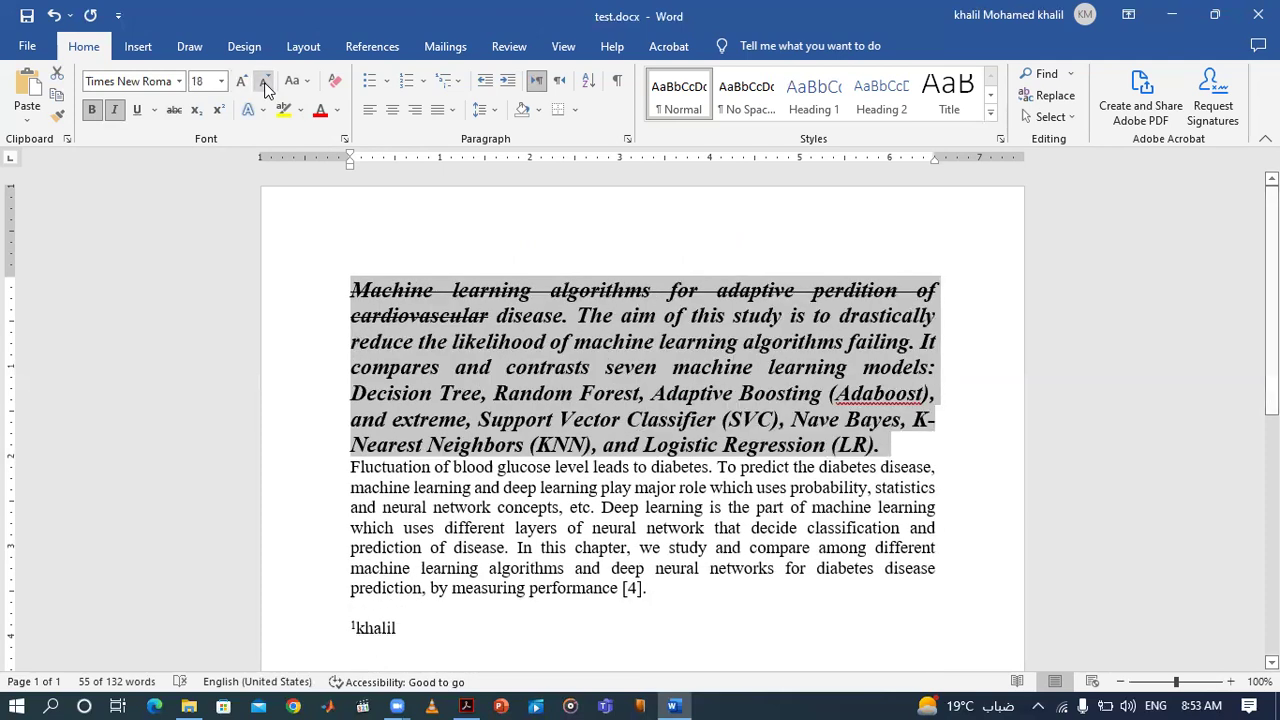
left_click(265, 83)
left_click(265, 83)
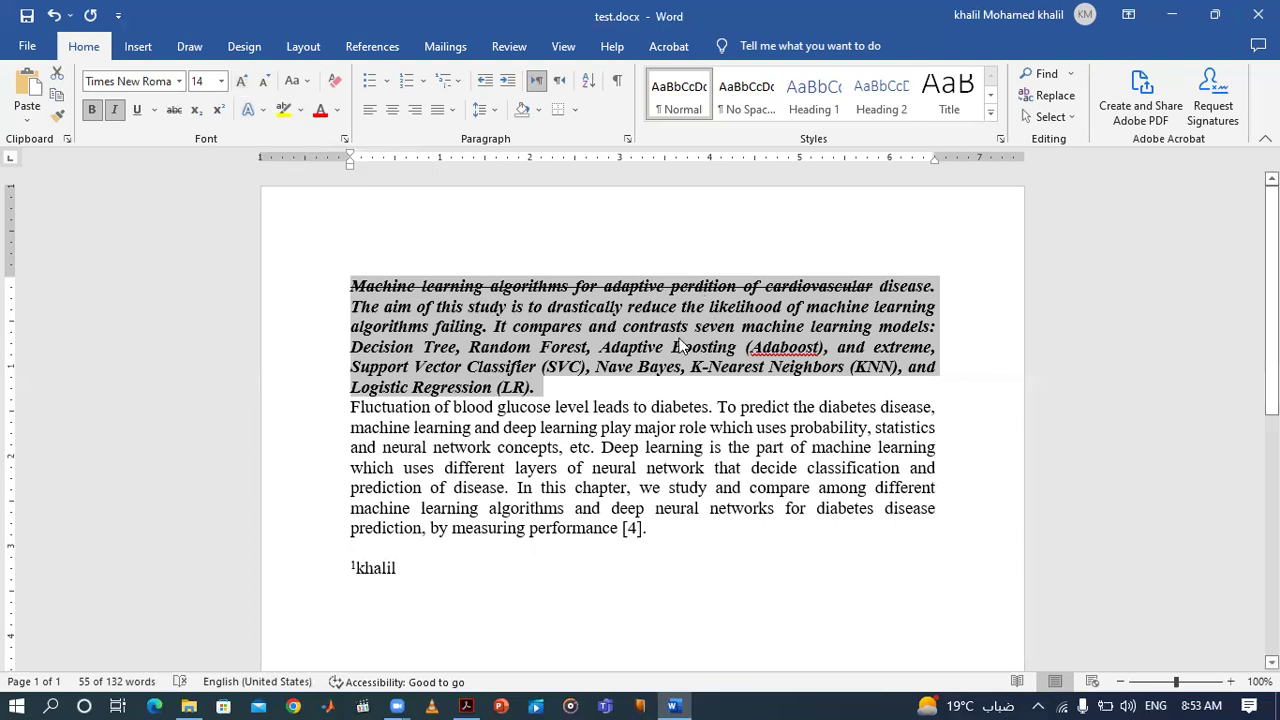
Step: Resize the first paragraph with font-size shortcut keys, settling at 12 pt
key("ctrl+shift+period")
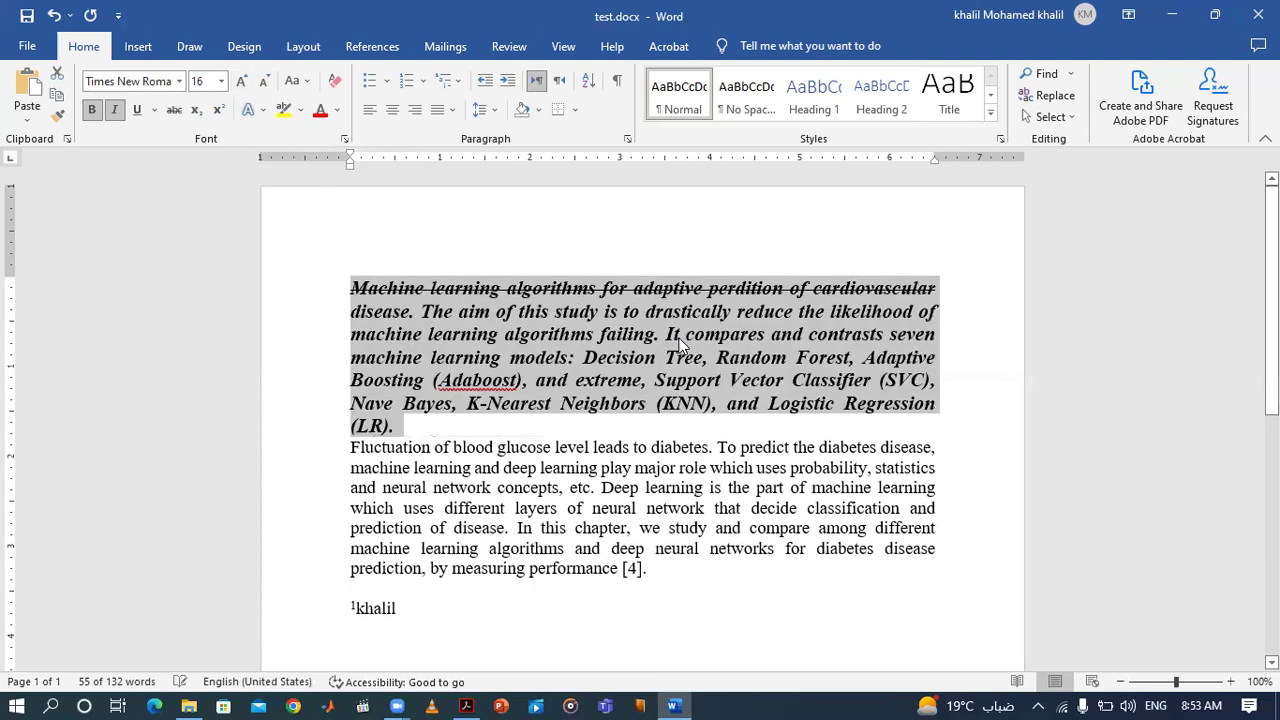
key("ctrl+shift+period")
key("ctrl+shift+period")
key("ctrl+shift+period")
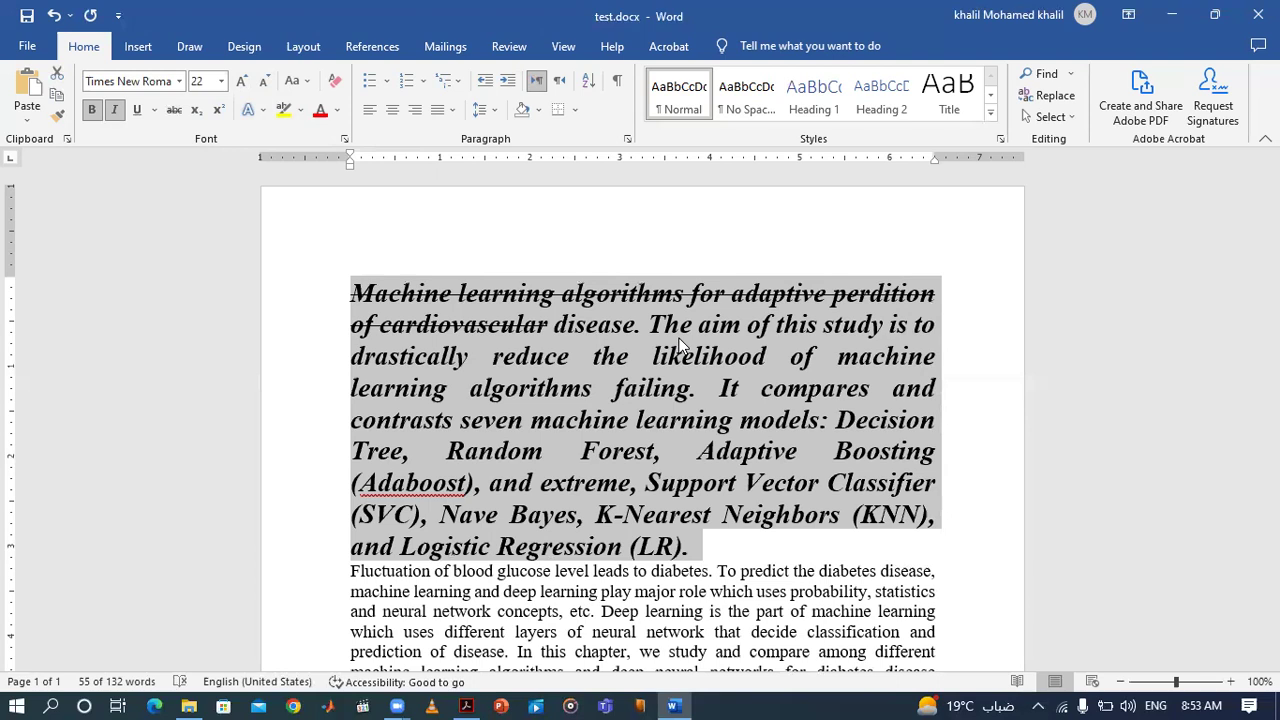
key("ctrl+shift+period")
key("ctrl+shift+period")
key("ctrl+shift+period")
key("ctrl+shift+period")
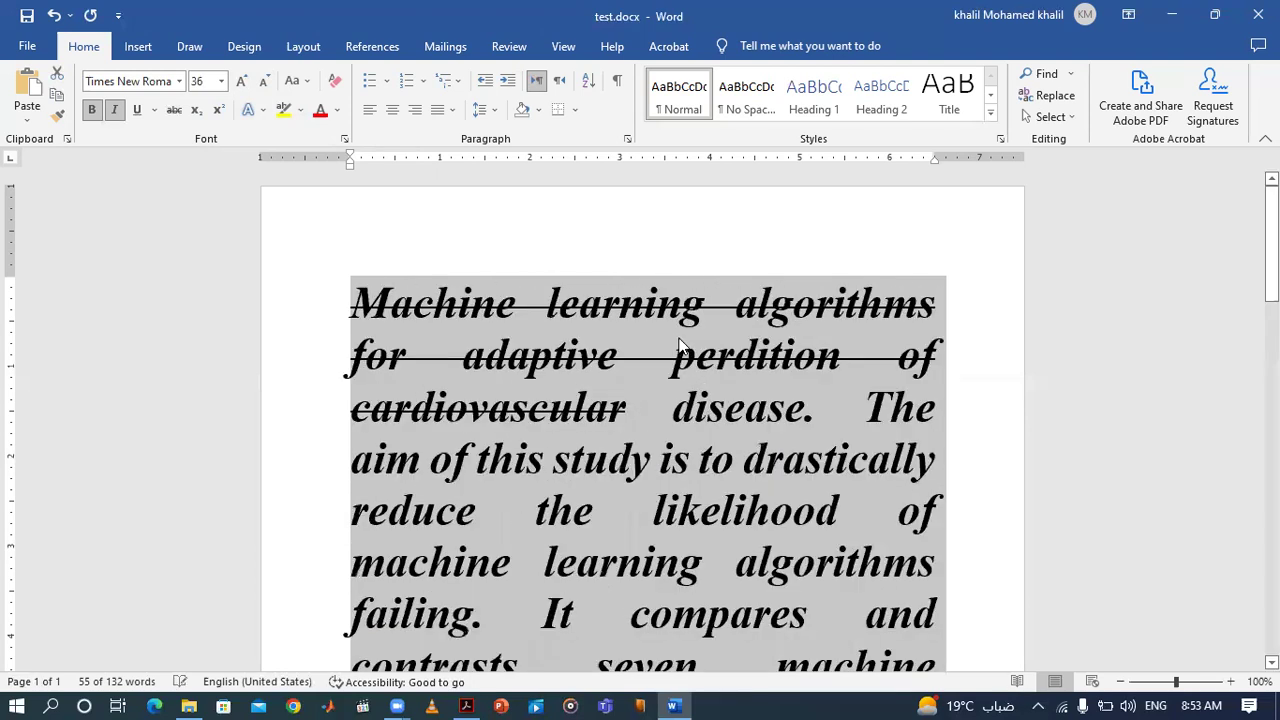
key("ctrl+shift+period")
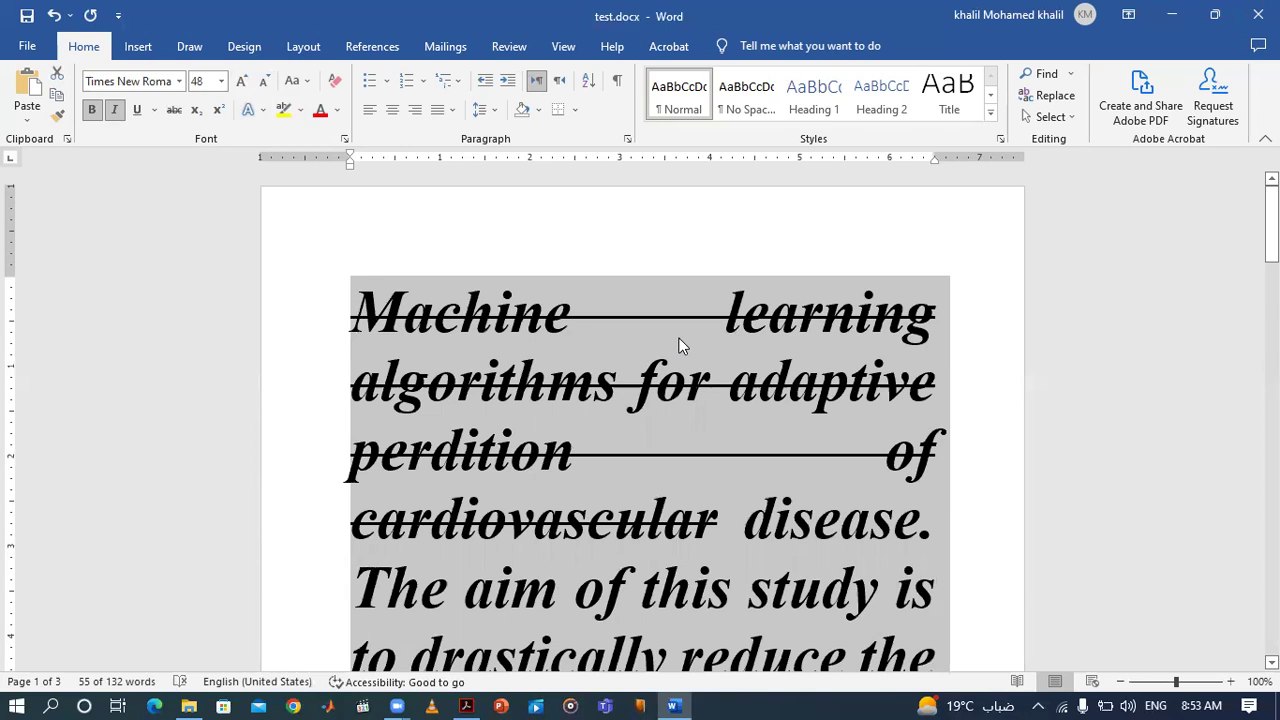
key("ctrl+shift+comma")
key("ctrl+shift+comma")
key("ctrl+shift+comma")
key("ctrl+shift+comma")
key("ctrl+shift+comma")
key("ctrl+shift+comma")
key("ctrl+shift+comma")
key("ctrl+shift+comma")
key("ctrl+shift+comma")
key("ctrl+shift+comma")
key("ctrl+shift+comma")
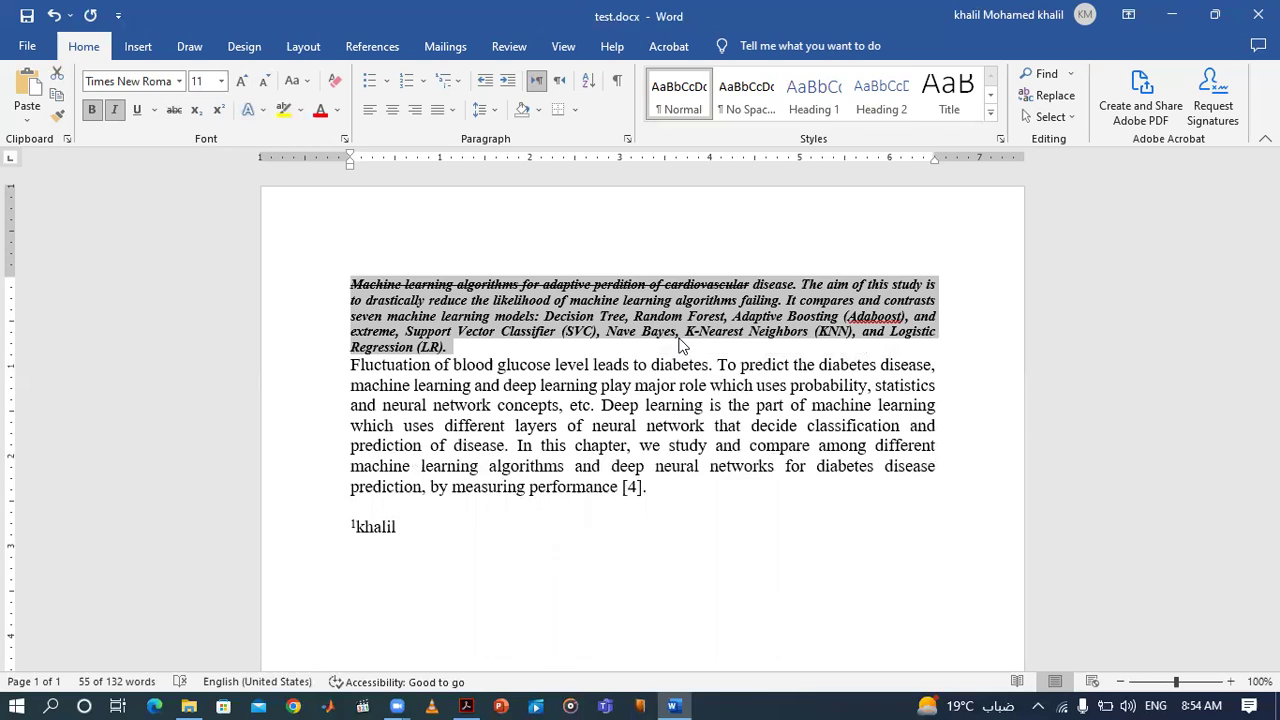
key("ctrl+bracketright")
key("ctrl+bracketright")
key("ctrl+bracketright")
key("ctrl+bracketright")
key("ctrl+bracketright")
key("ctrl+bracketright")
key("ctrl+bracketright")
key("ctrl+bracketright")
key("ctrl+bracketright")
key("ctrl+bracketright")
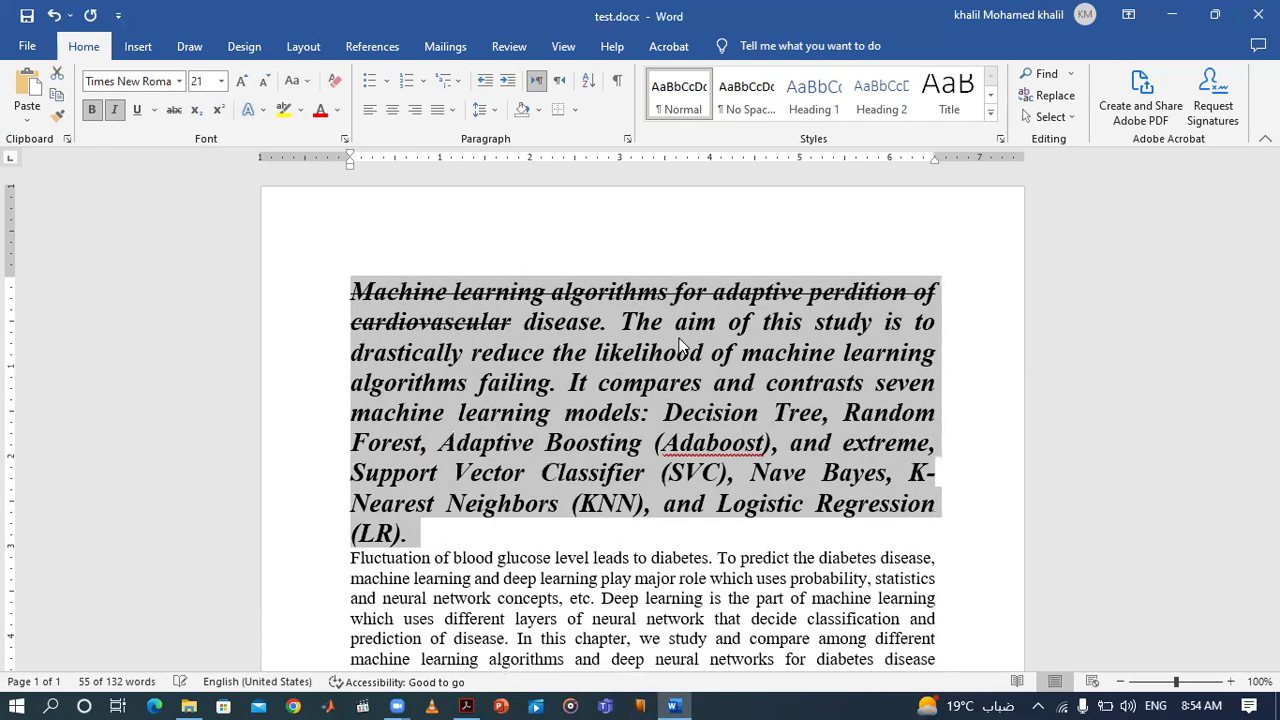
key("ctrl+bracketright")
key("ctrl+bracketright")
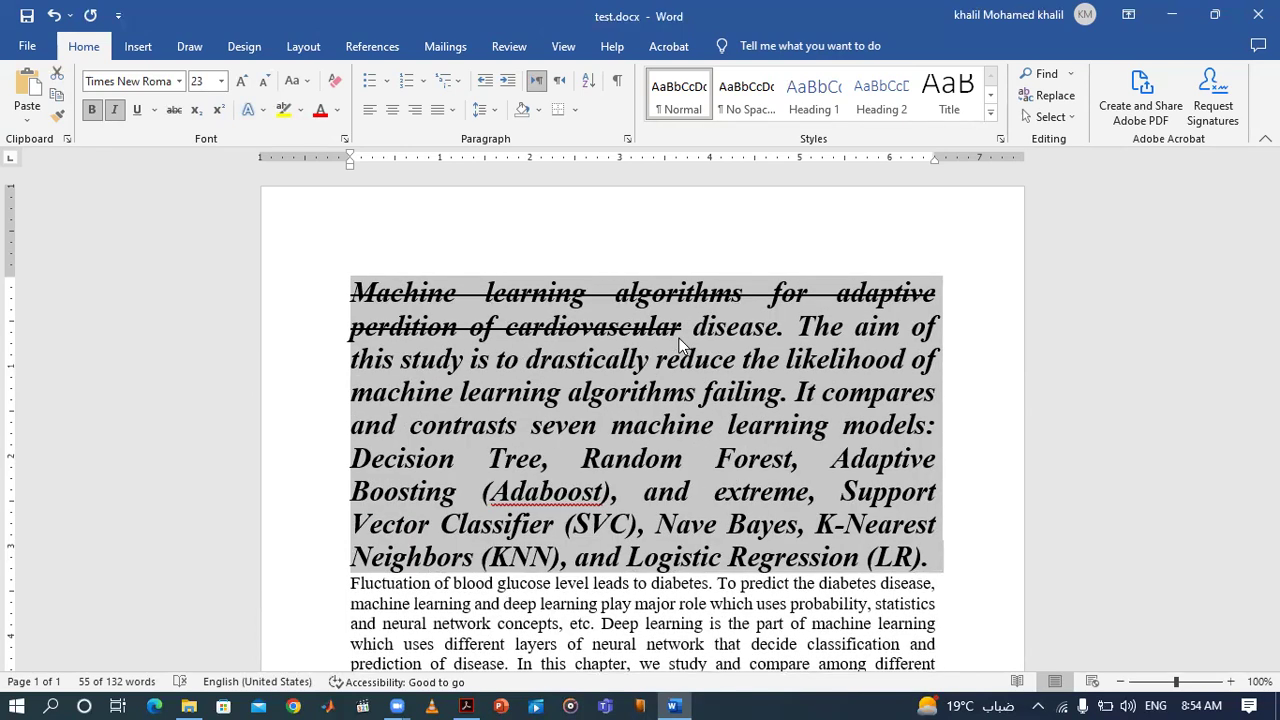
key("ctrl+bracketleft")
key("ctrl+bracketleft")
key("ctrl+bracketleft")
key("ctrl+bracketleft")
key("ctrl+bracketleft")
key("ctrl+bracketleft")
key("ctrl+bracketleft")
key("ctrl+bracketleft")
key("ctrl+bracketleft")
key("ctrl+bracketleft")
key("ctrl+bracketleft")
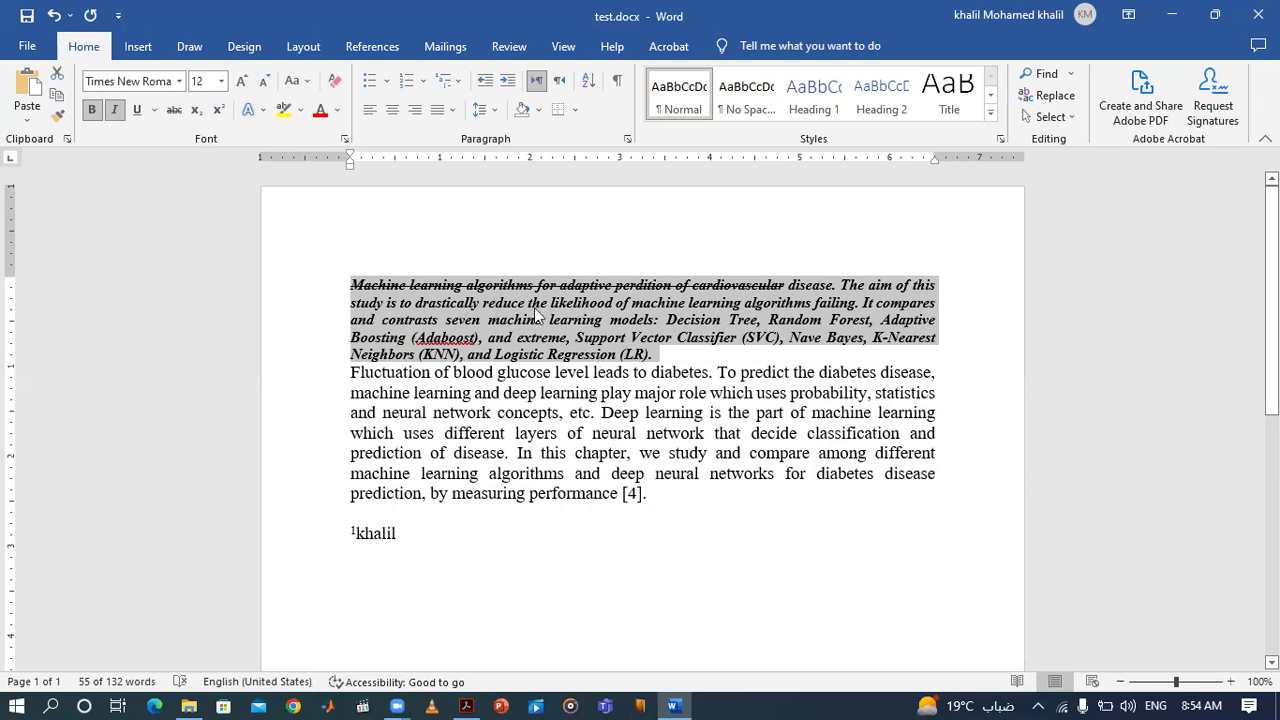
Step: Colour the first paragraph's text a deep pink from the Font Color More Colors palette
left_click(338, 113)
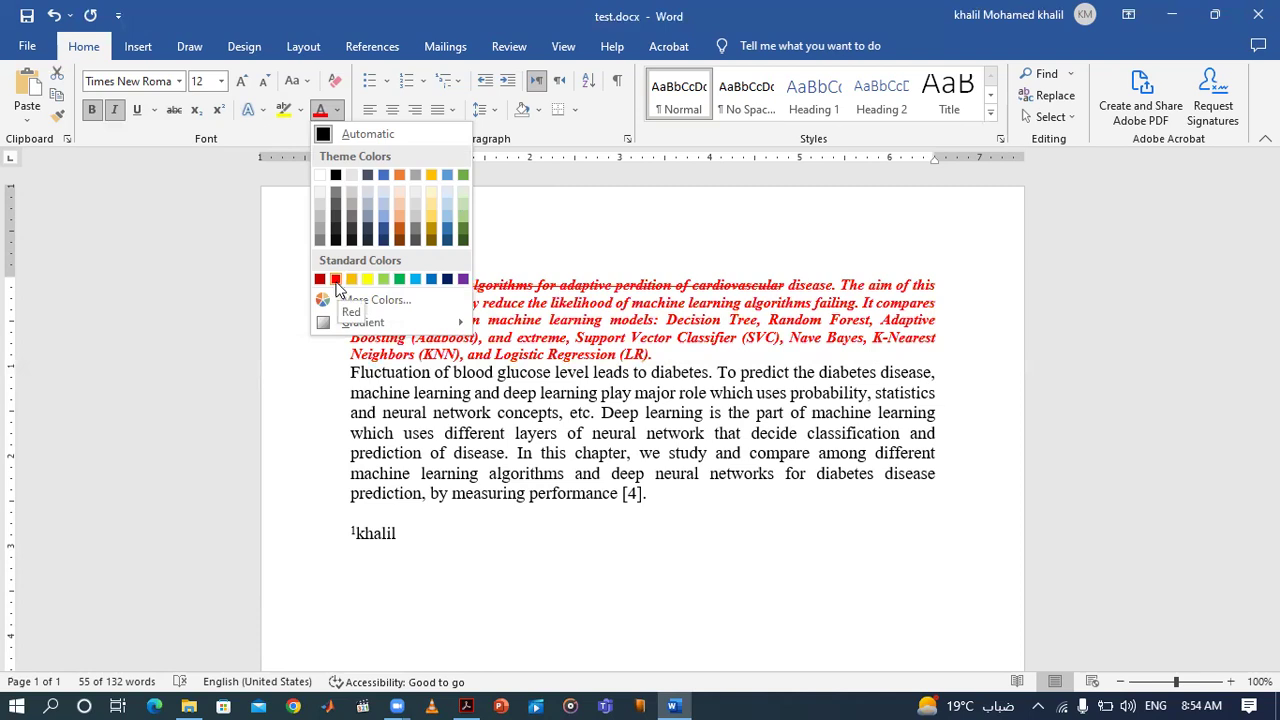
left_click(324, 298)
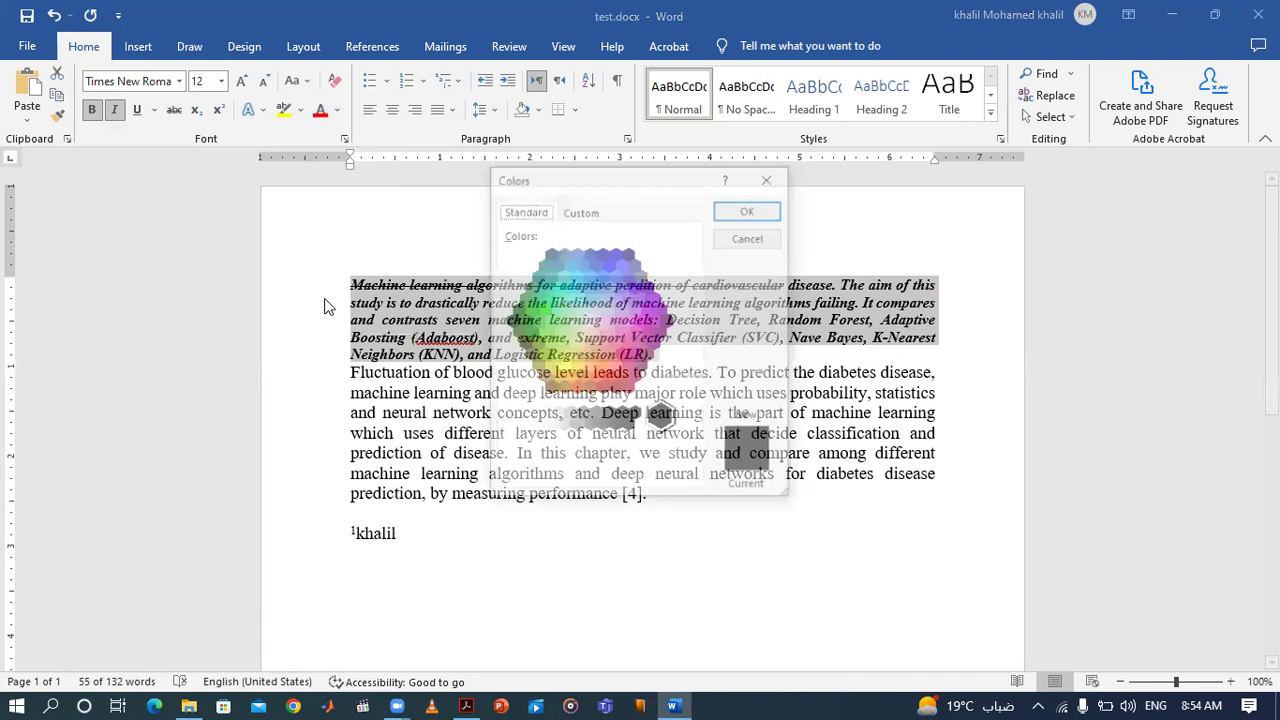
left_click(624, 357)
left_click(749, 212)
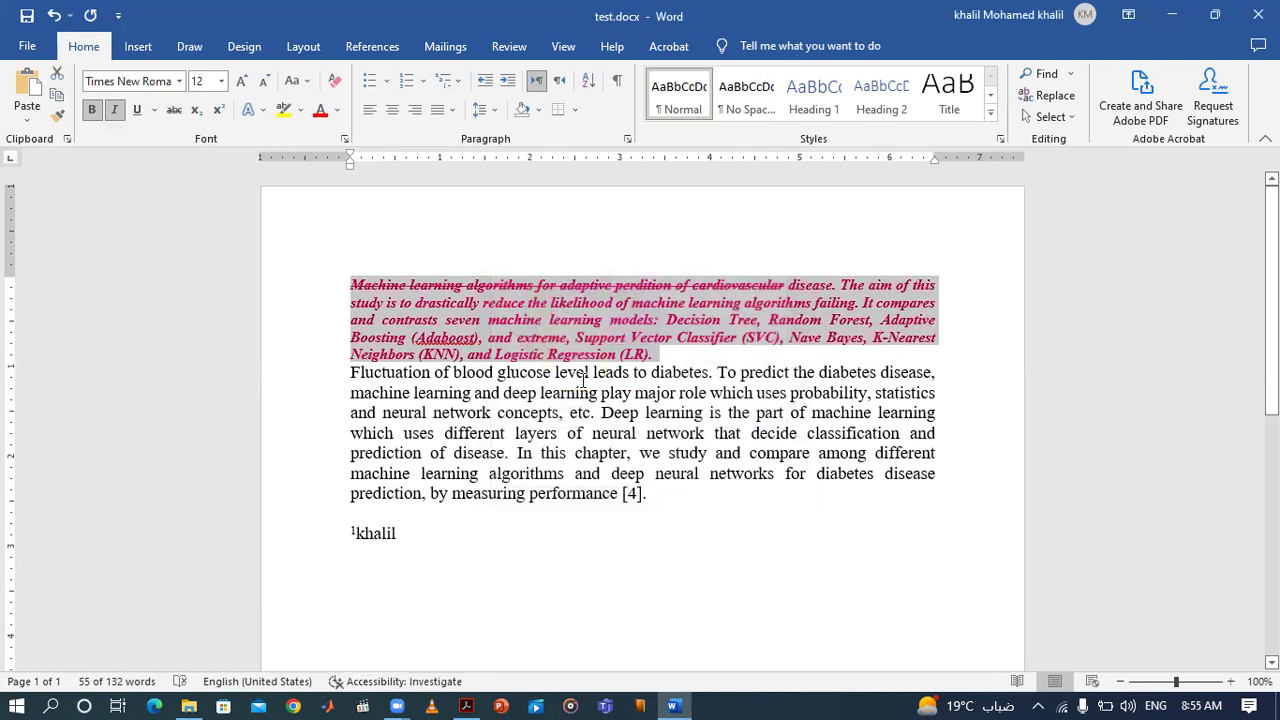
left_click(598, 388)
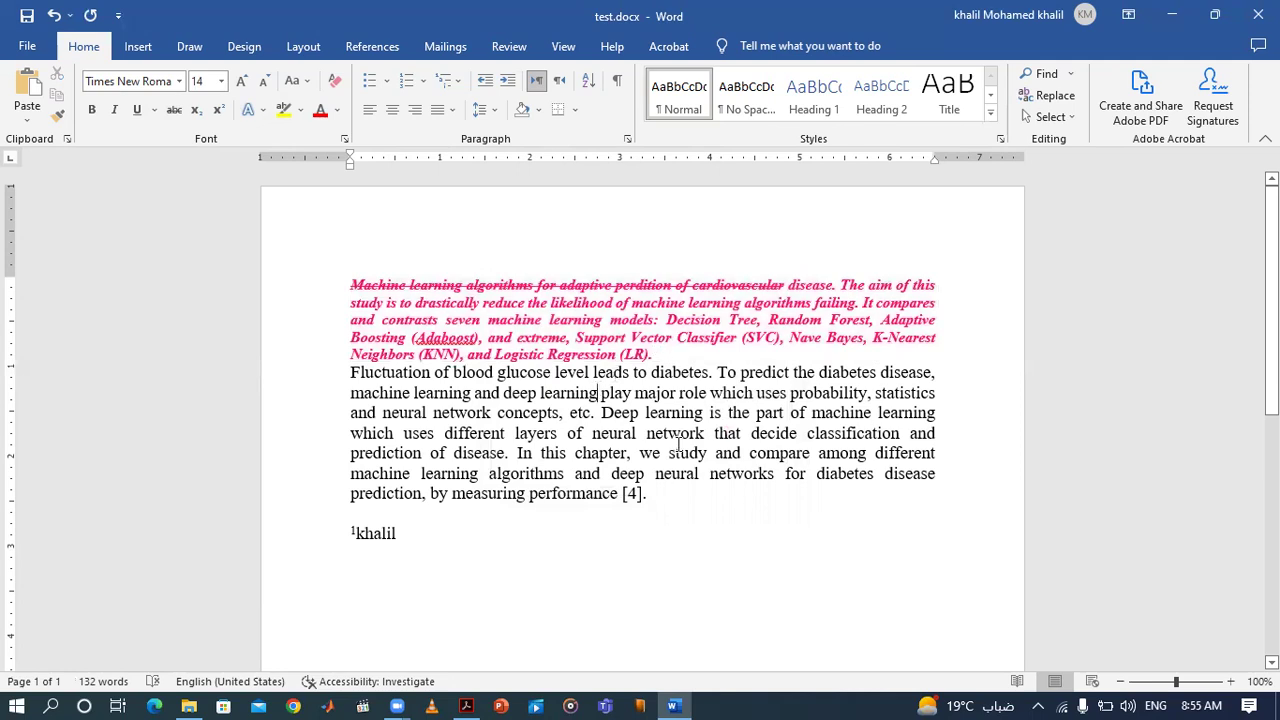
Step: Select the second paragraph and dismiss the highlight colour menu without applying any highlight
mouse_move(648, 493)
left_mouse_down()
mouse_move(348, 382)
mouse_move(350, 370)
left_mouse_up()
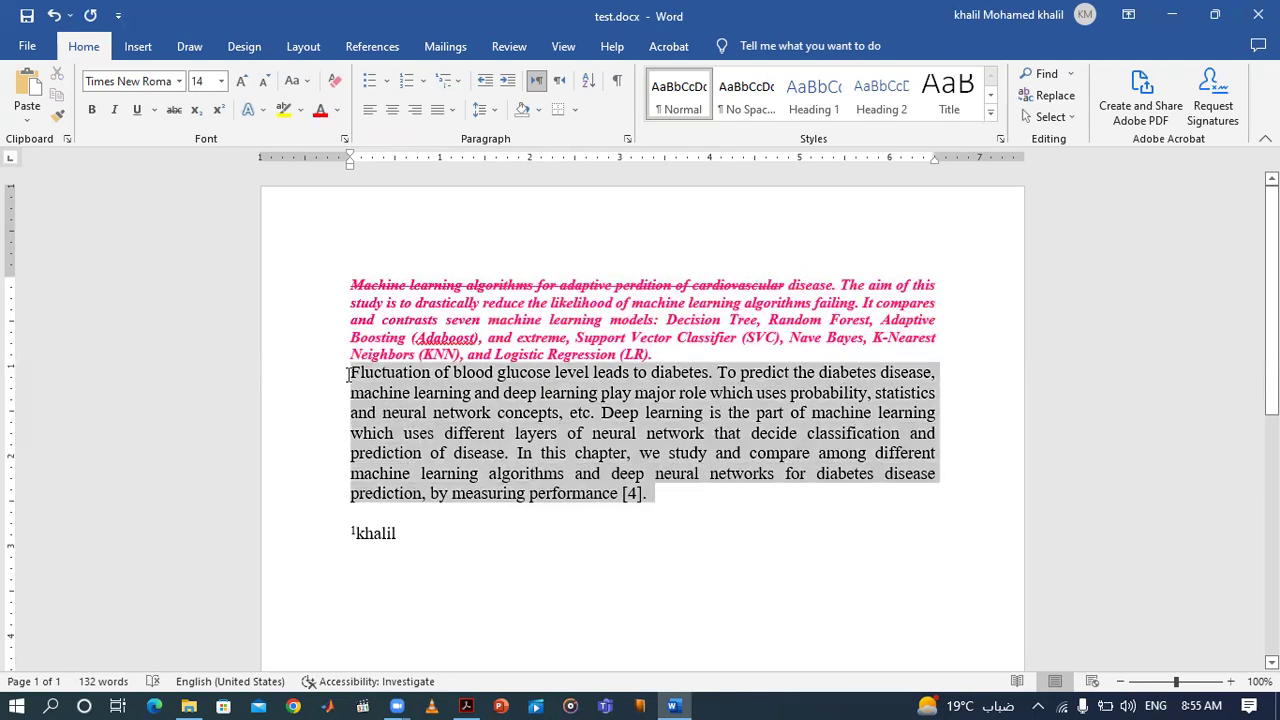
left_click(299, 112)
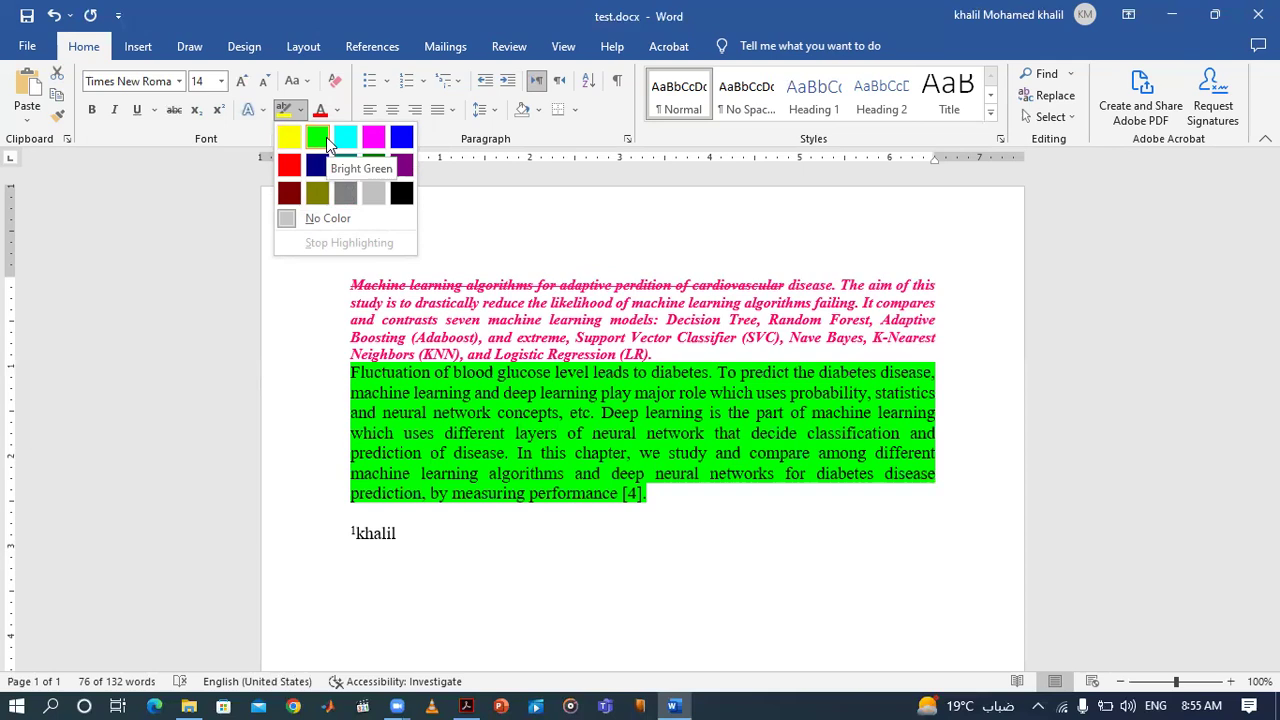
left_click(244, 163)
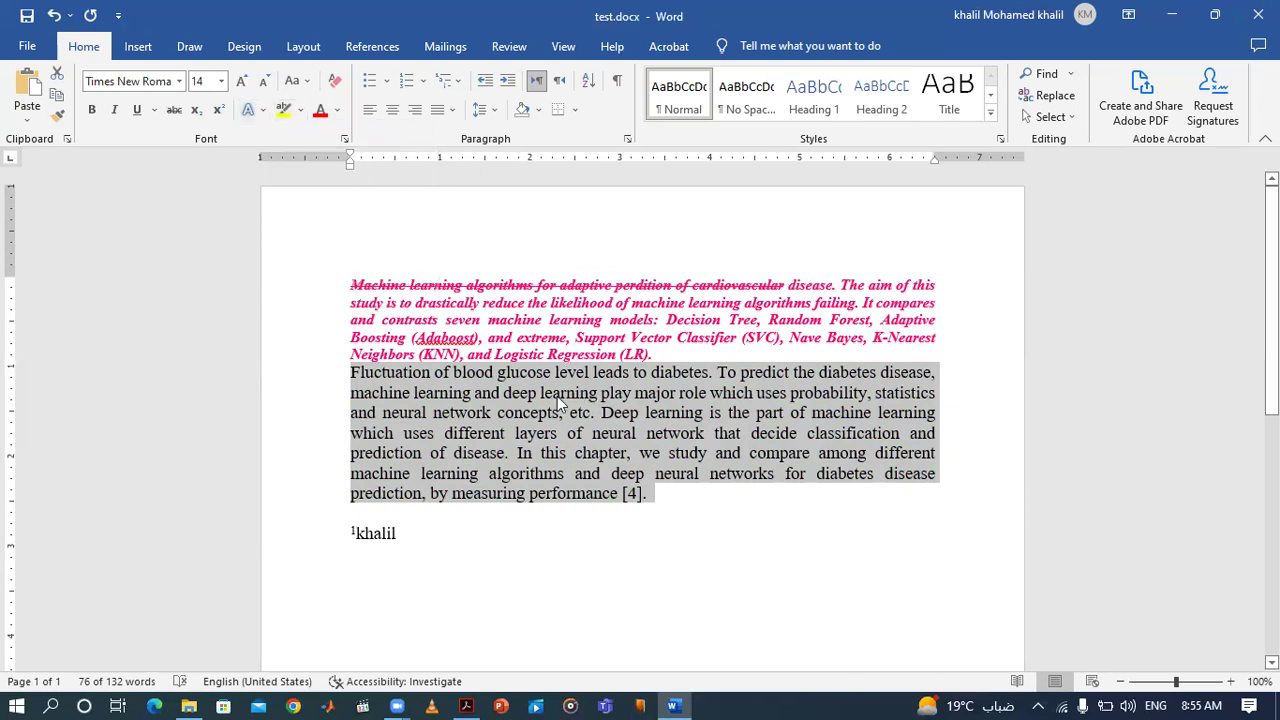
left_click(263, 116)
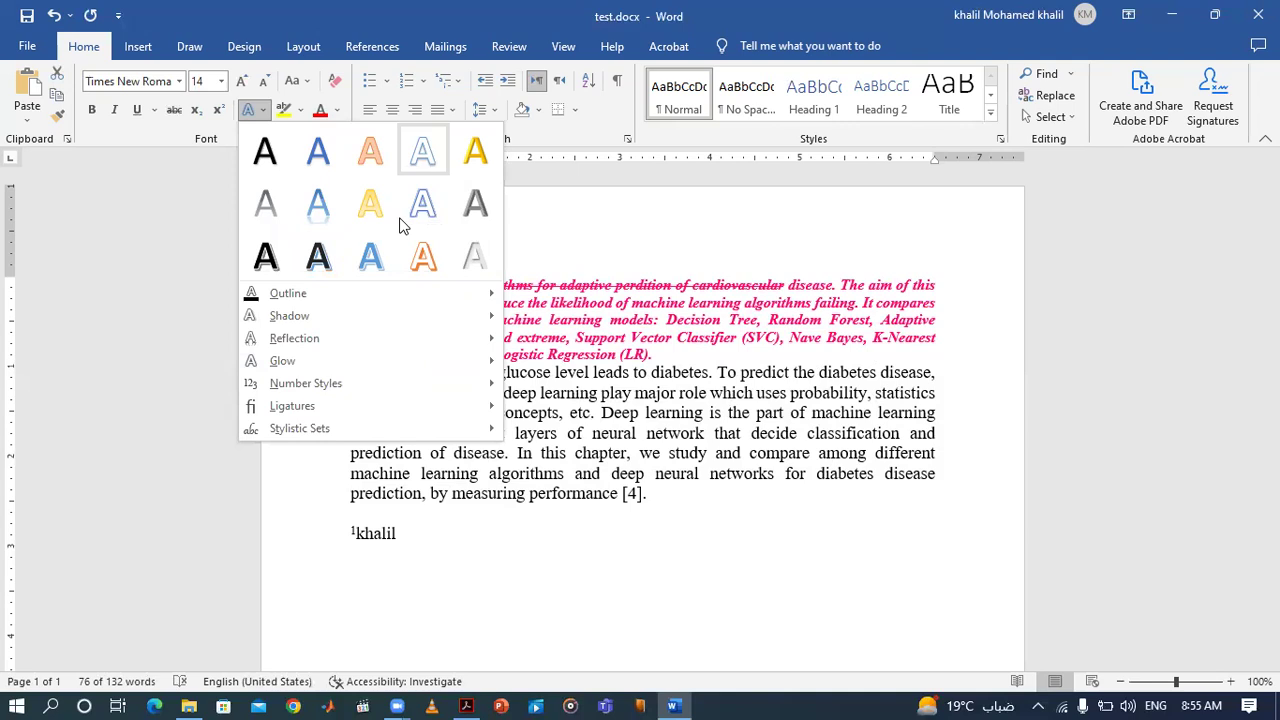
left_click(640, 372)
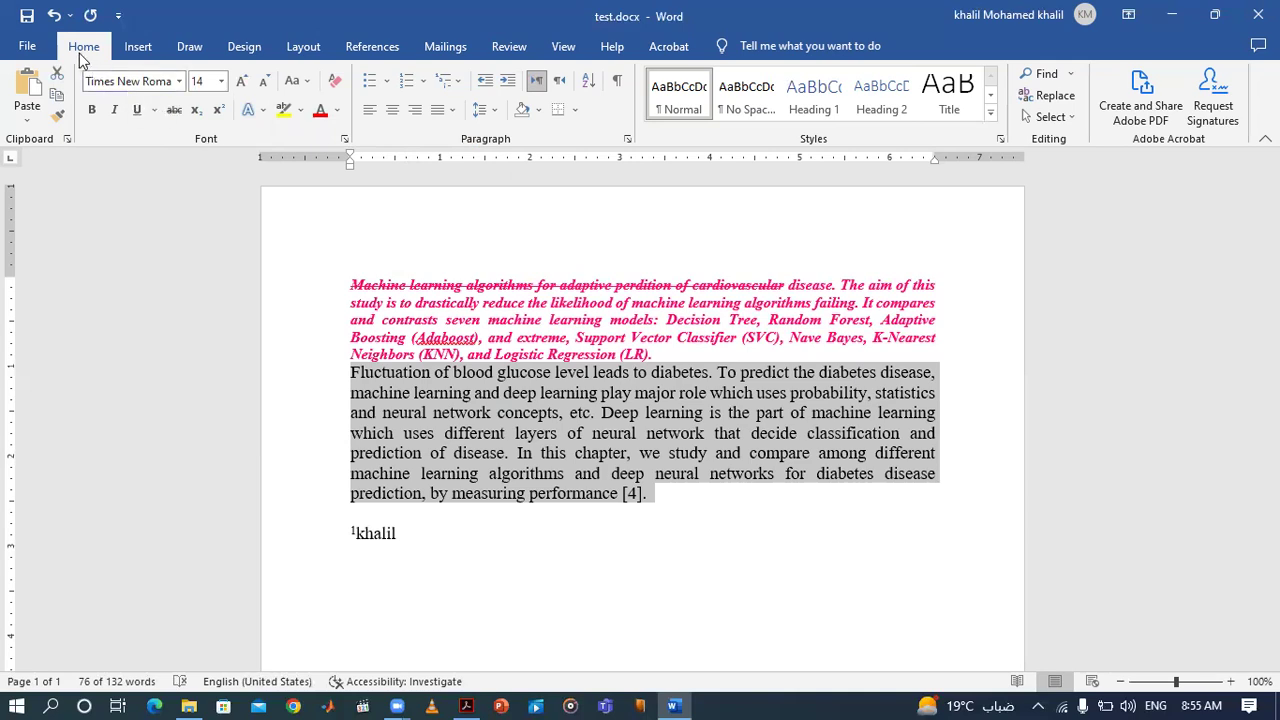
left_click(135, 83)
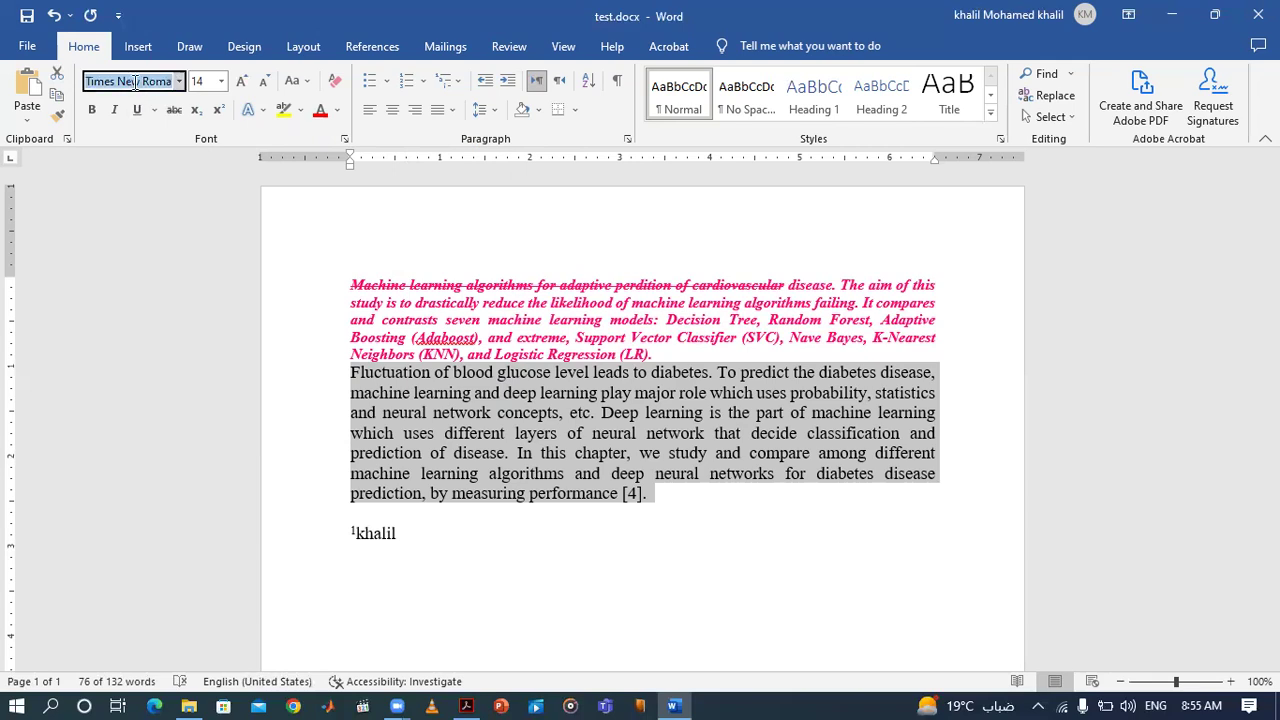
left_click(198, 81)
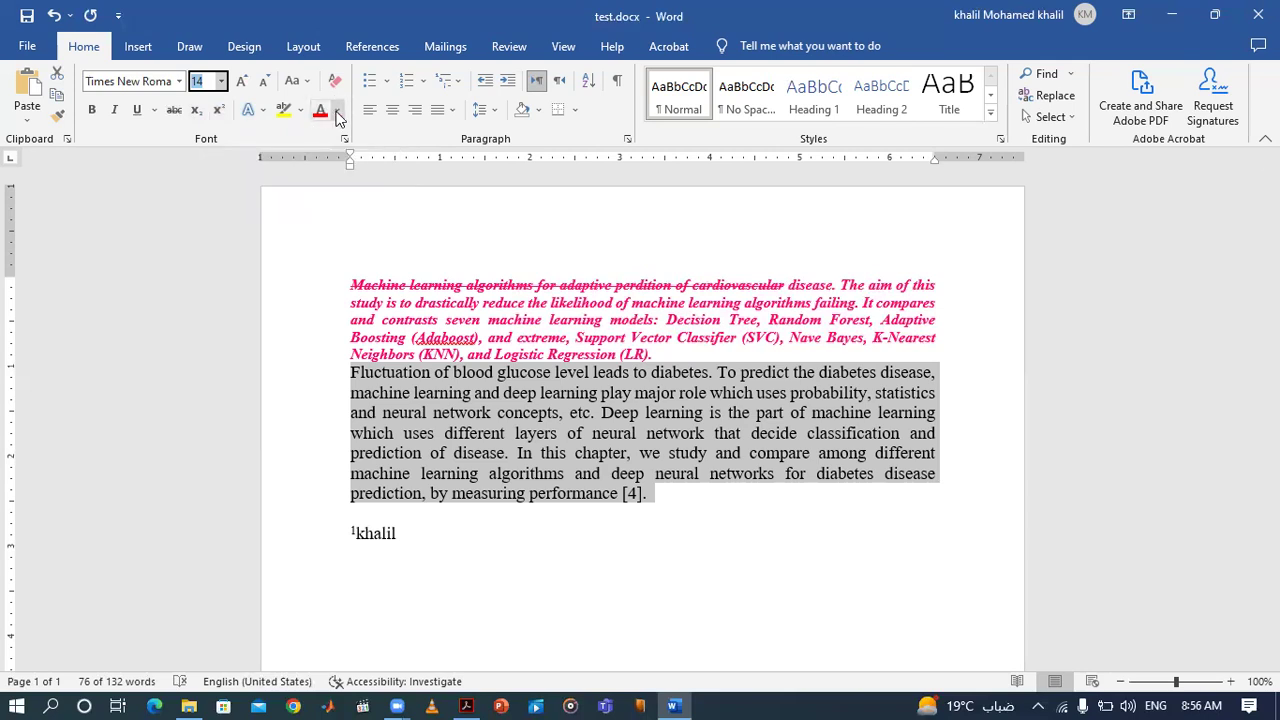
left_click(337, 111)
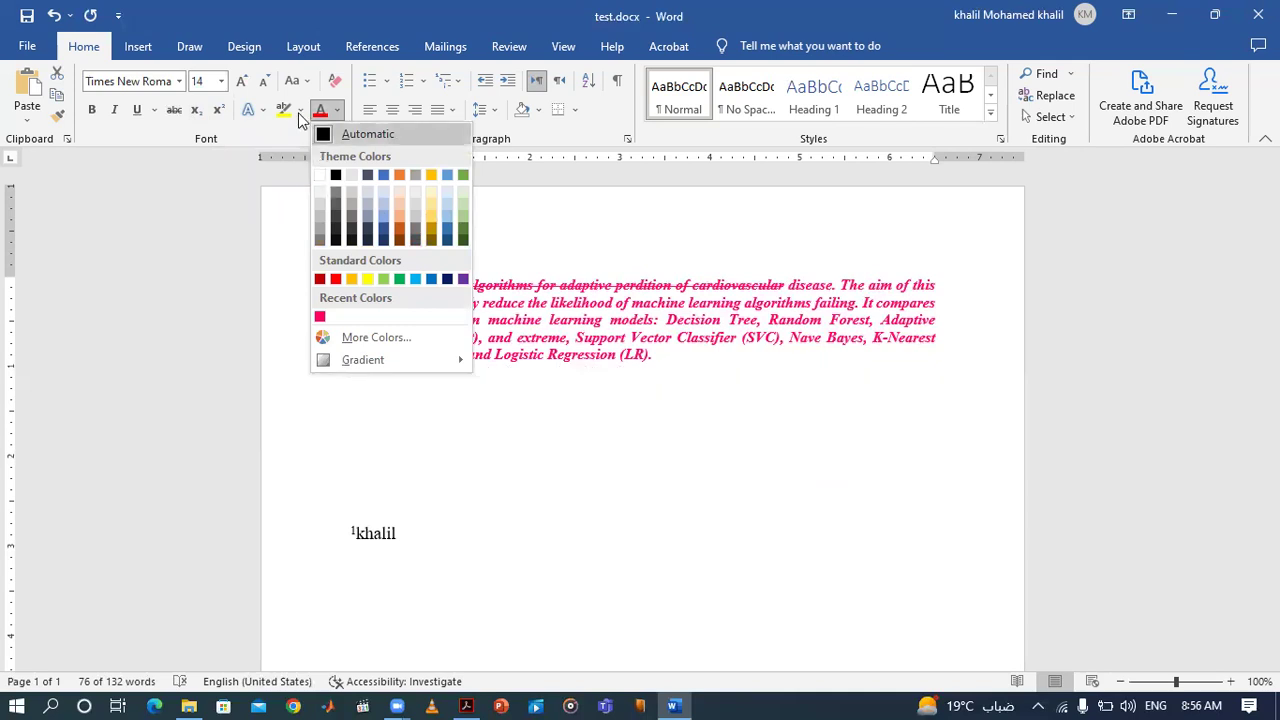
left_click(549, 402)
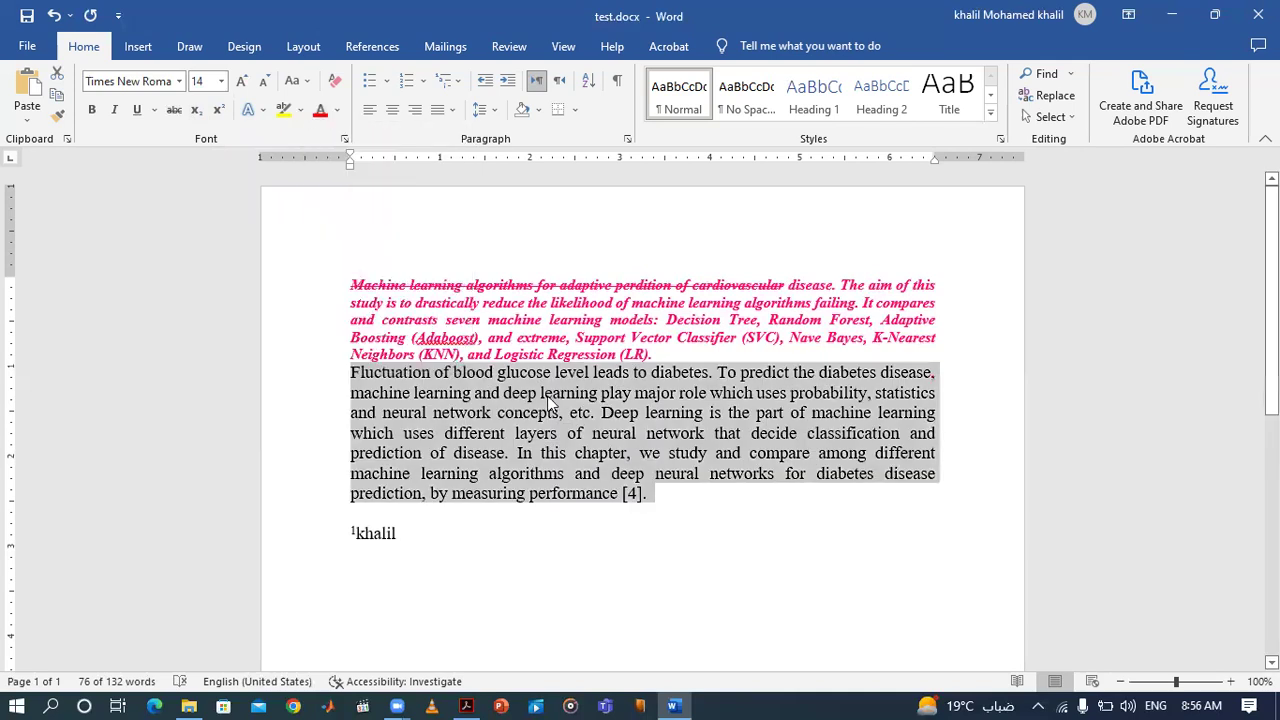